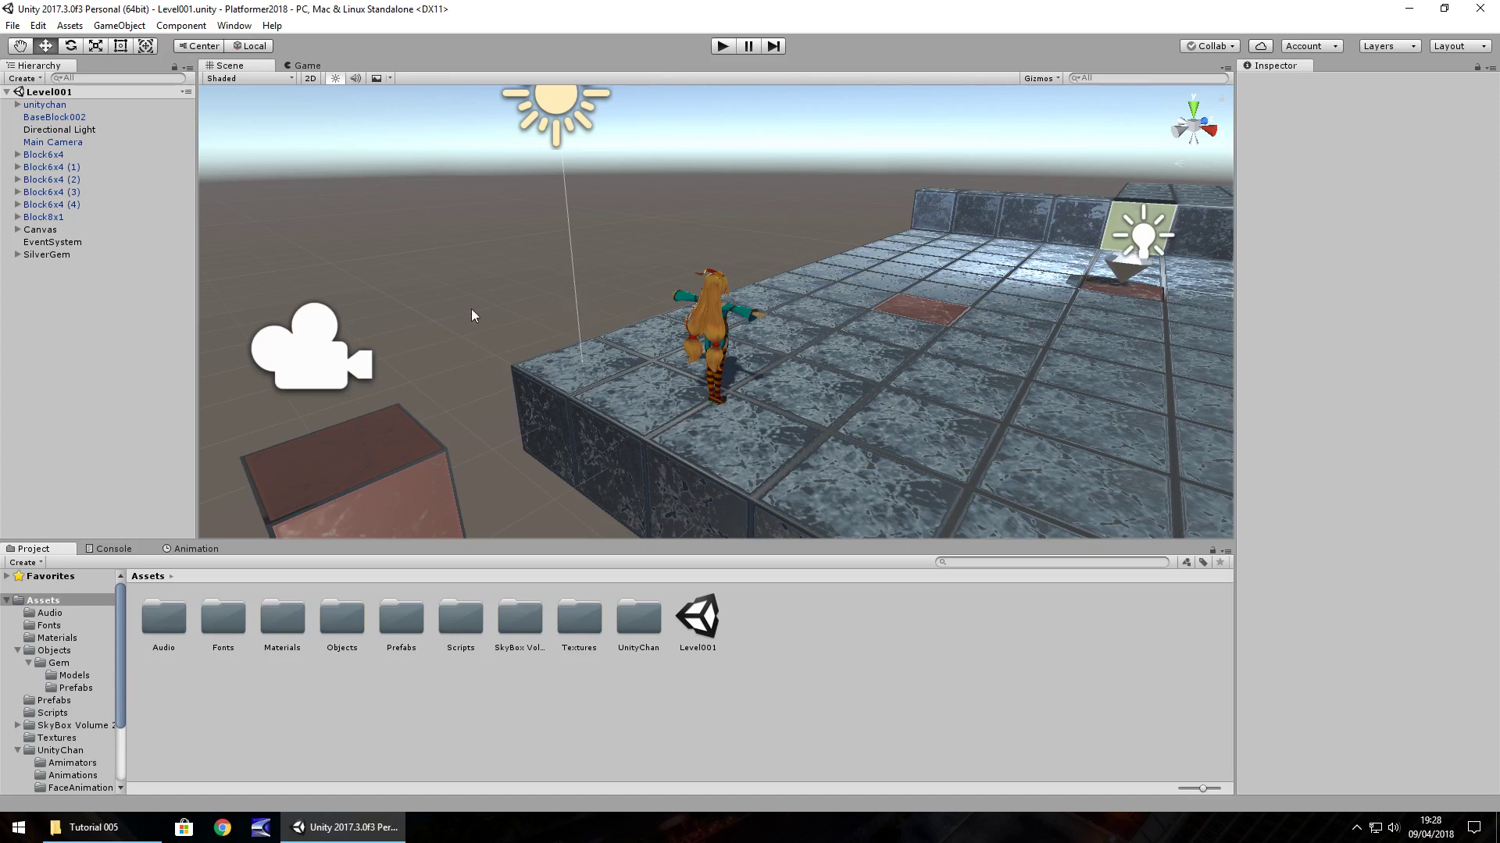
Step: Search the Asset Store for free skyboxes, view Skybox Volume 2, then close the store tab
key(ctrl+9)
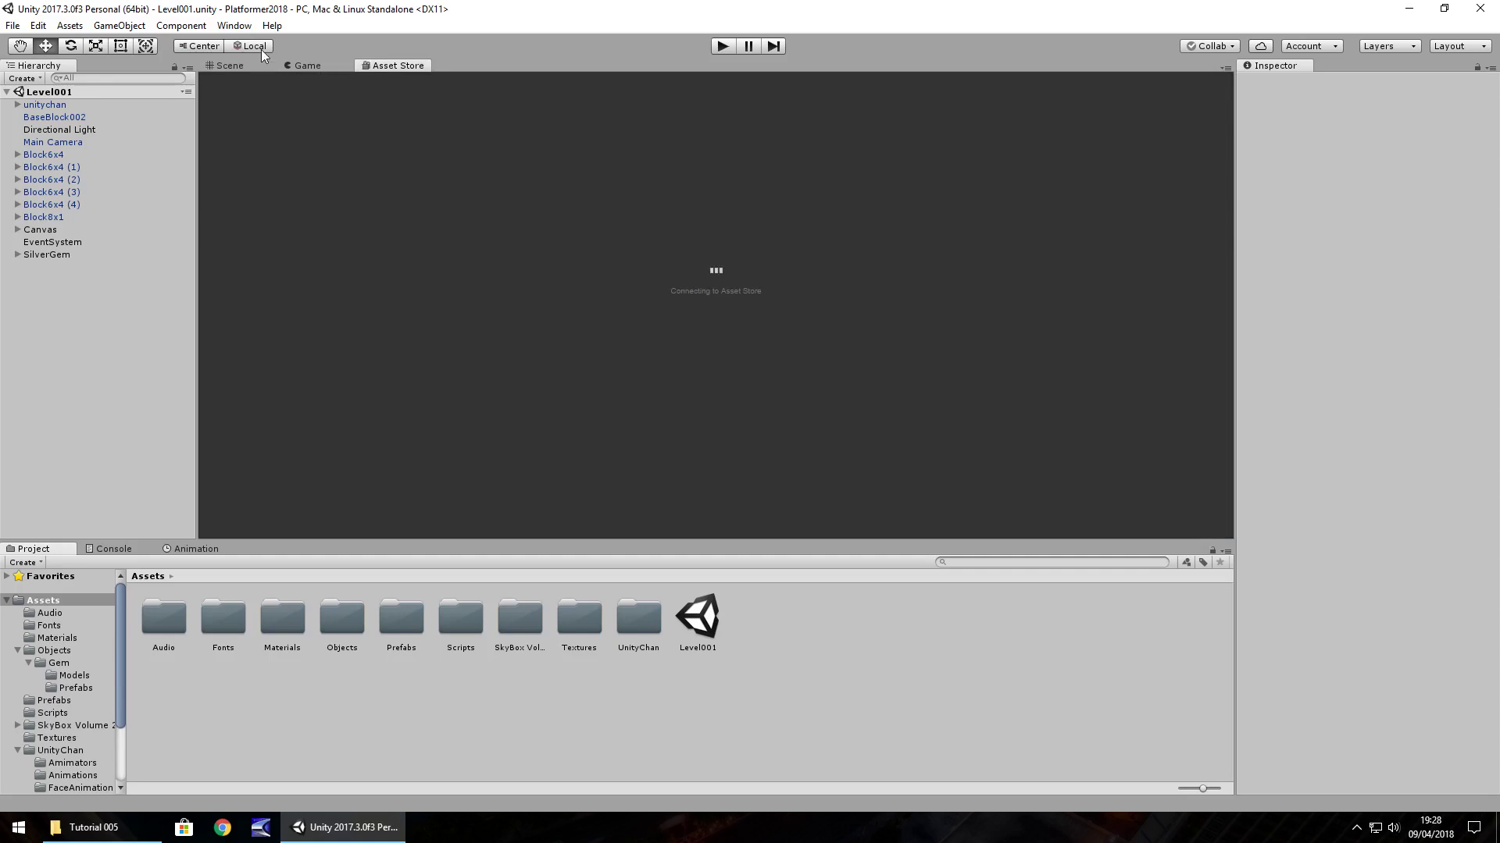
click(234, 25)
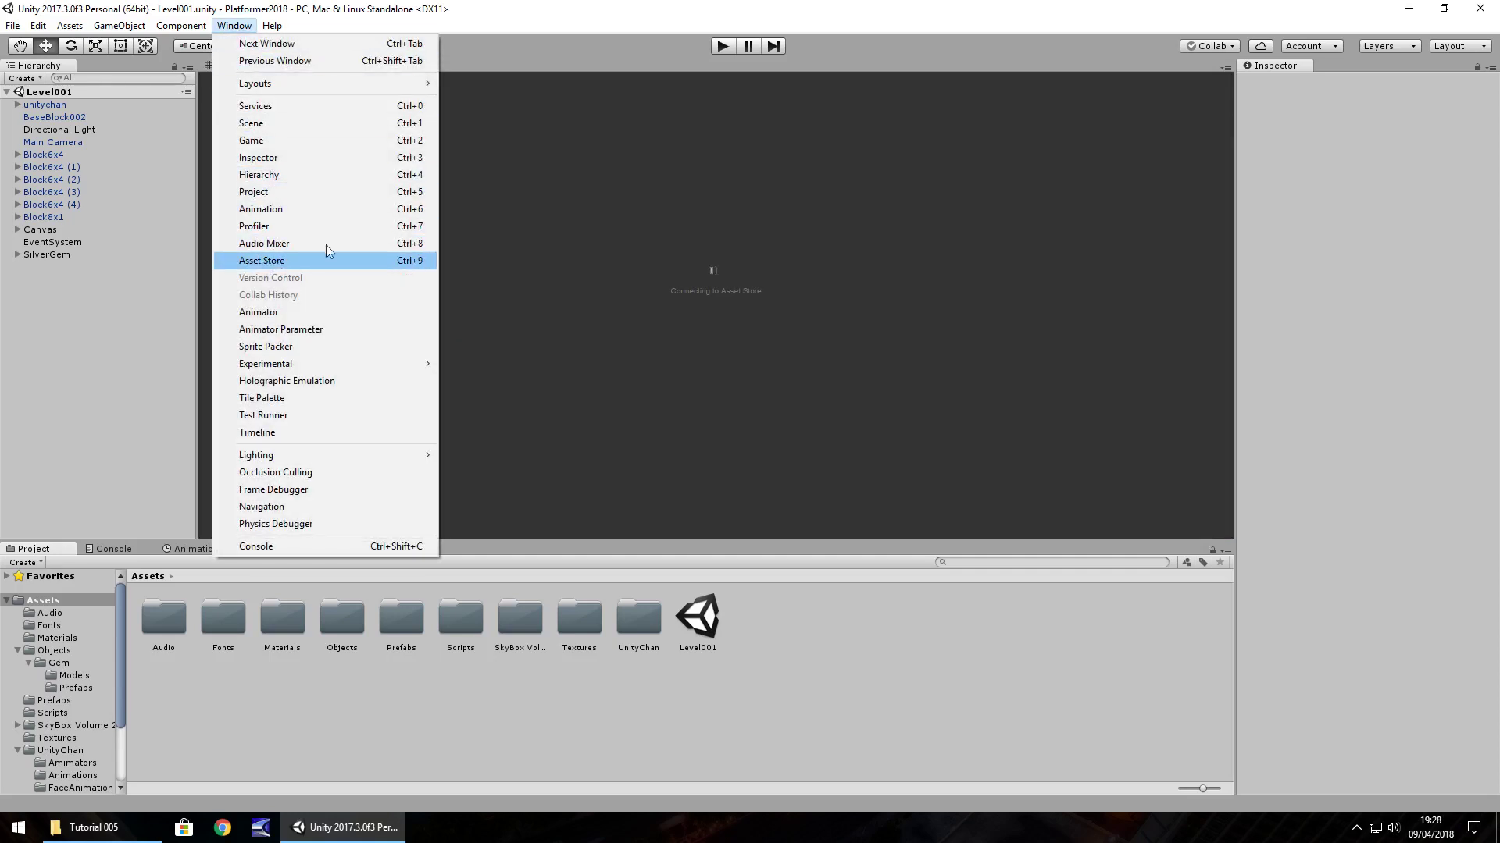
click(569, 25)
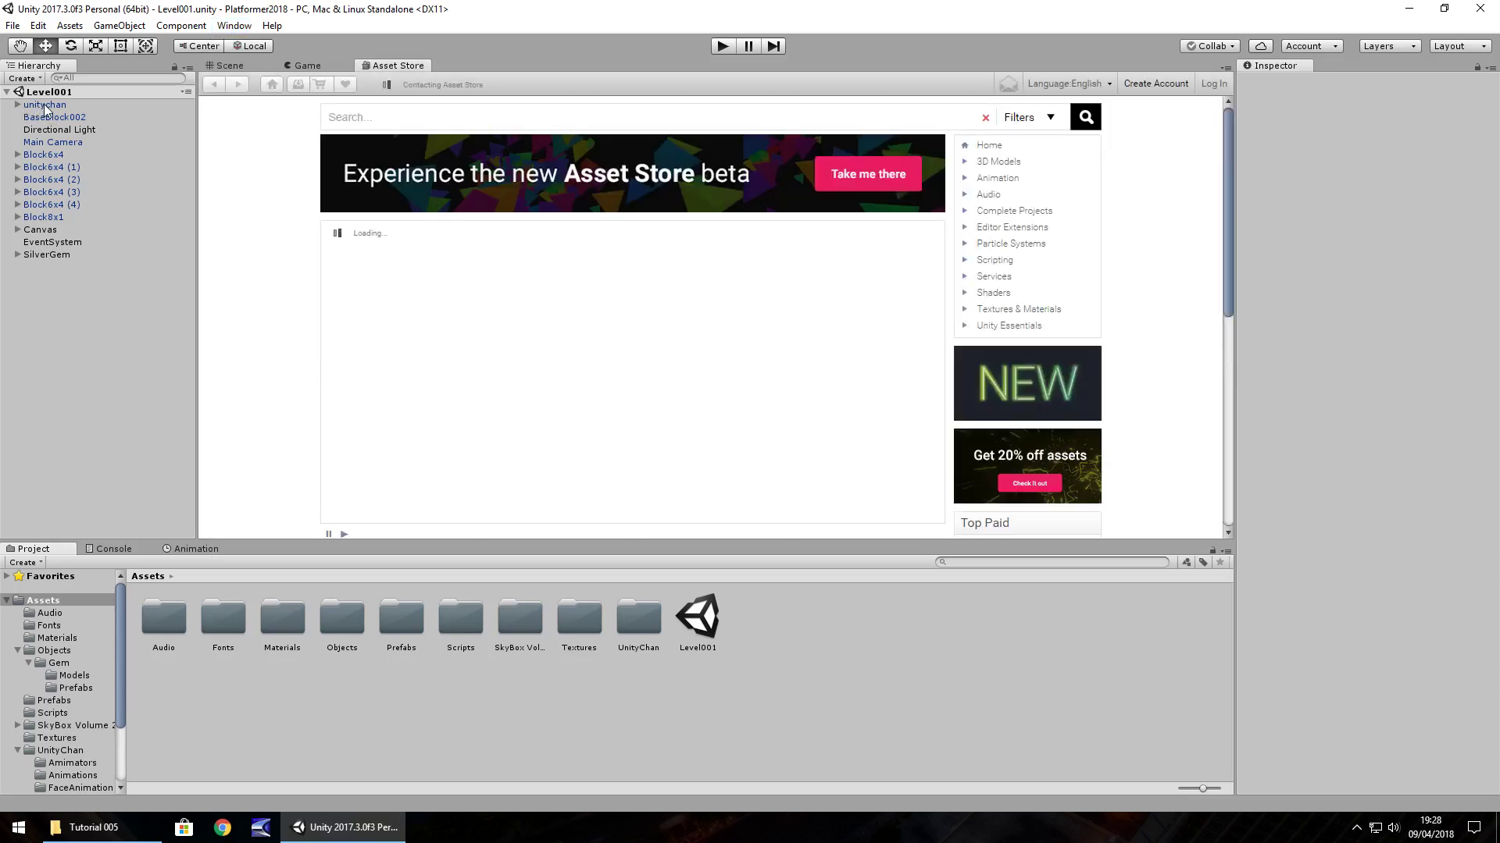
click(376, 121)
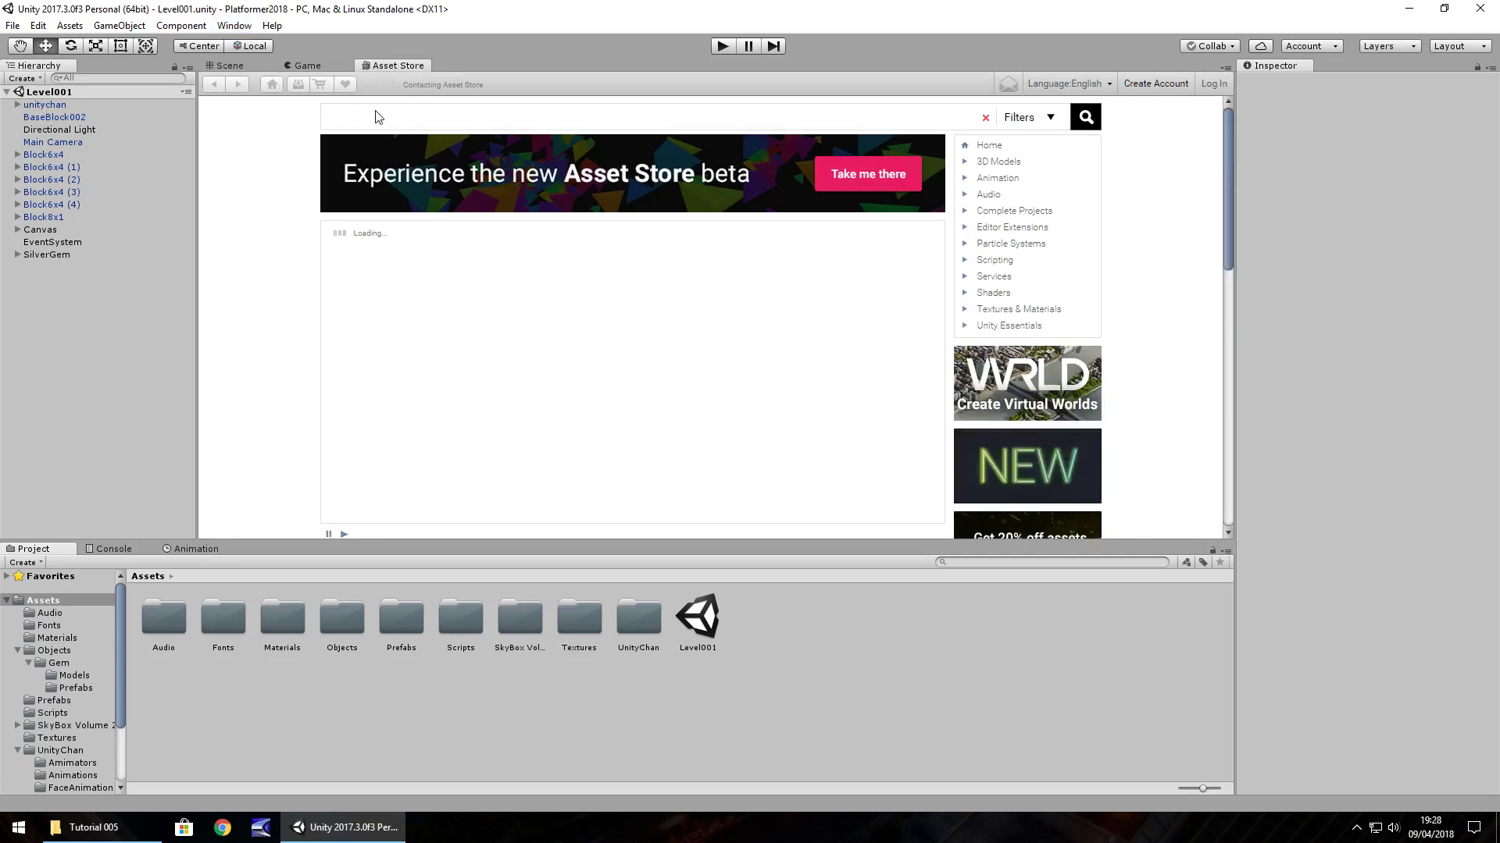
text(sky)
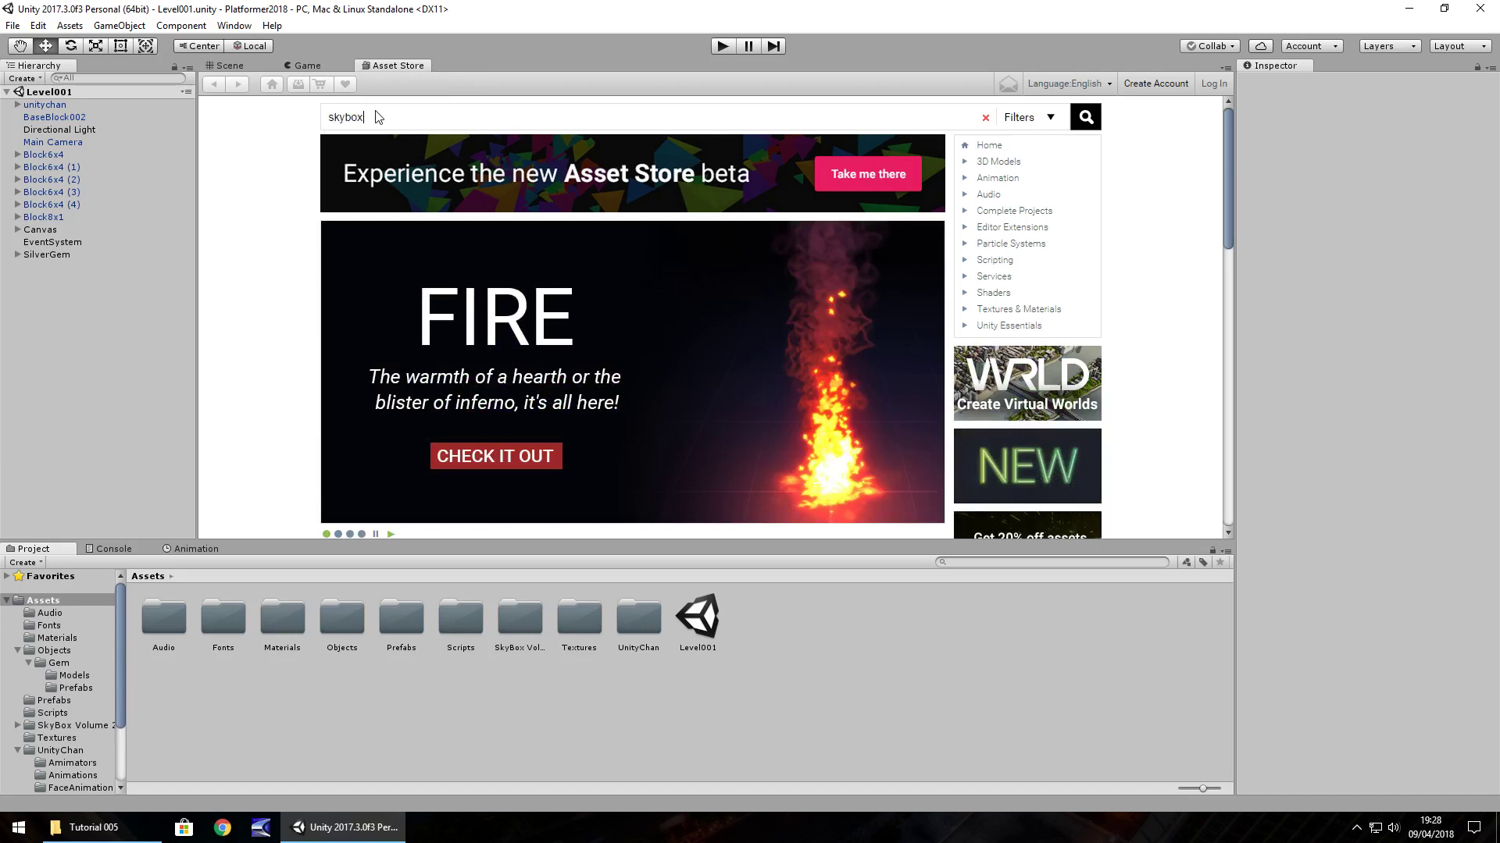
text(box)
key(Return)
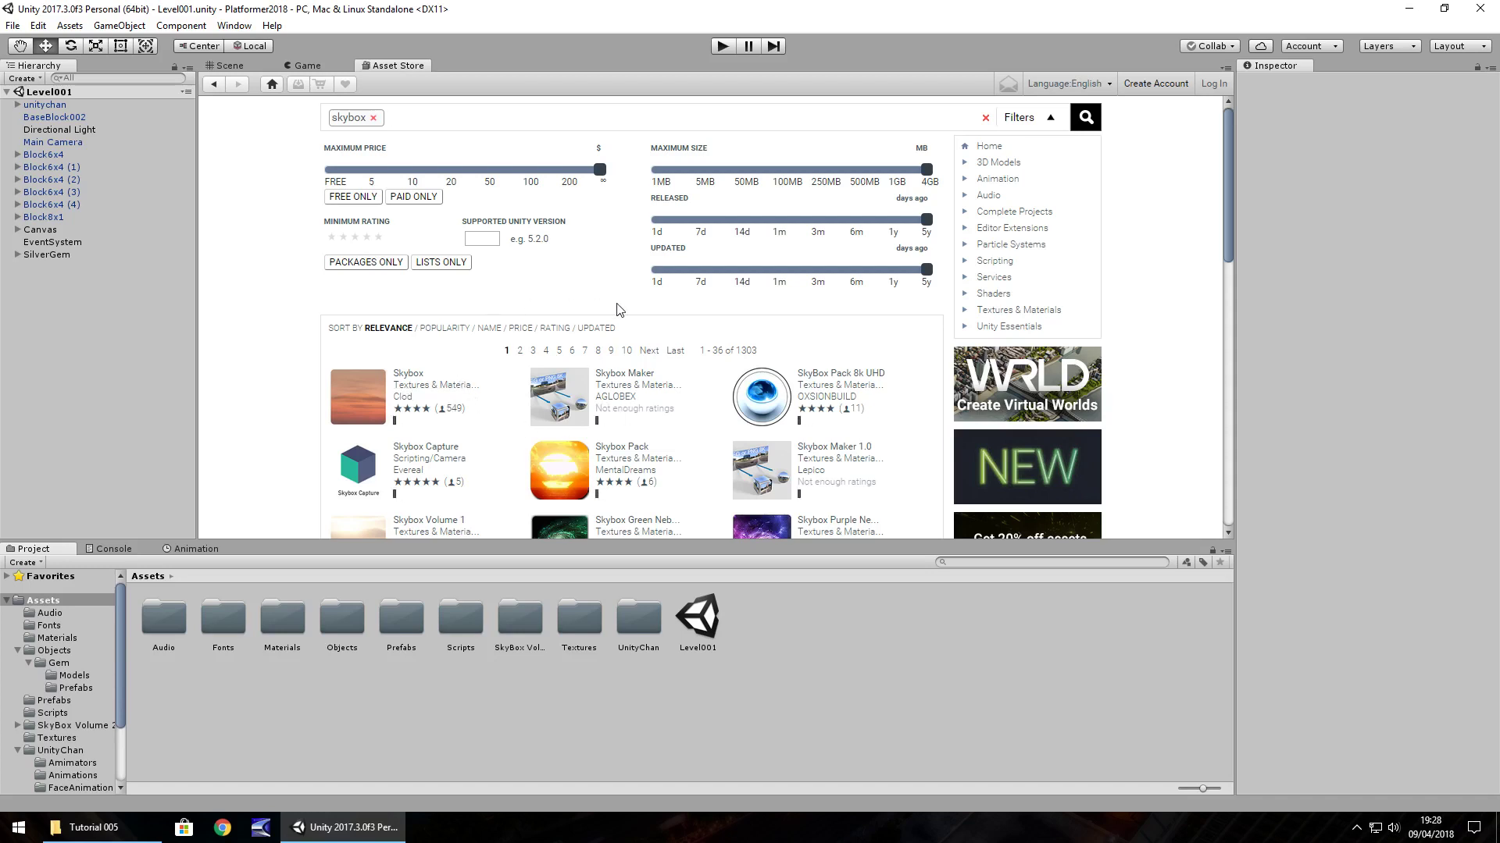
click(352, 200)
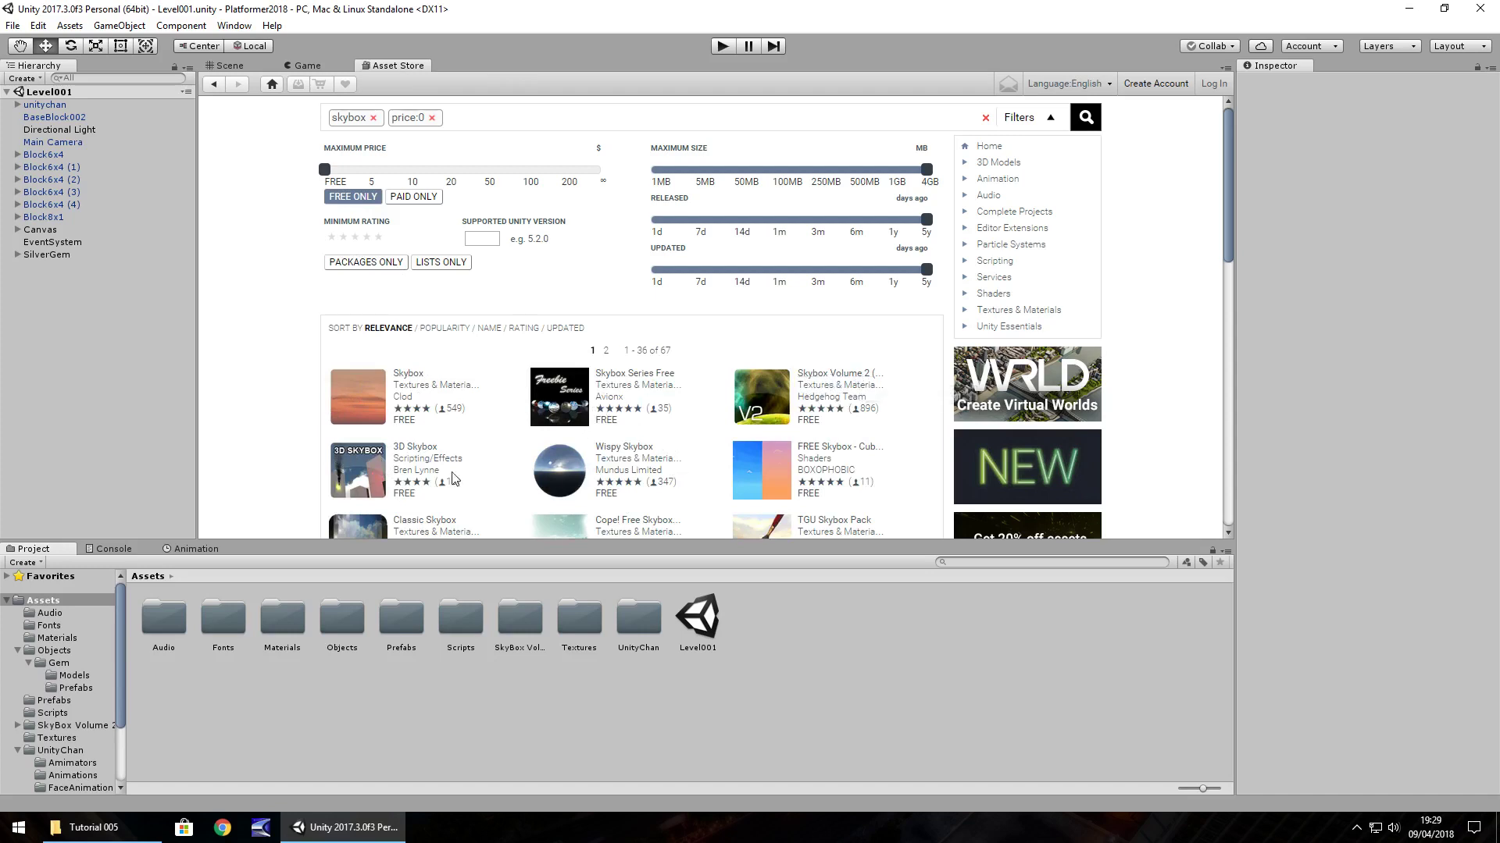
click(840, 381)
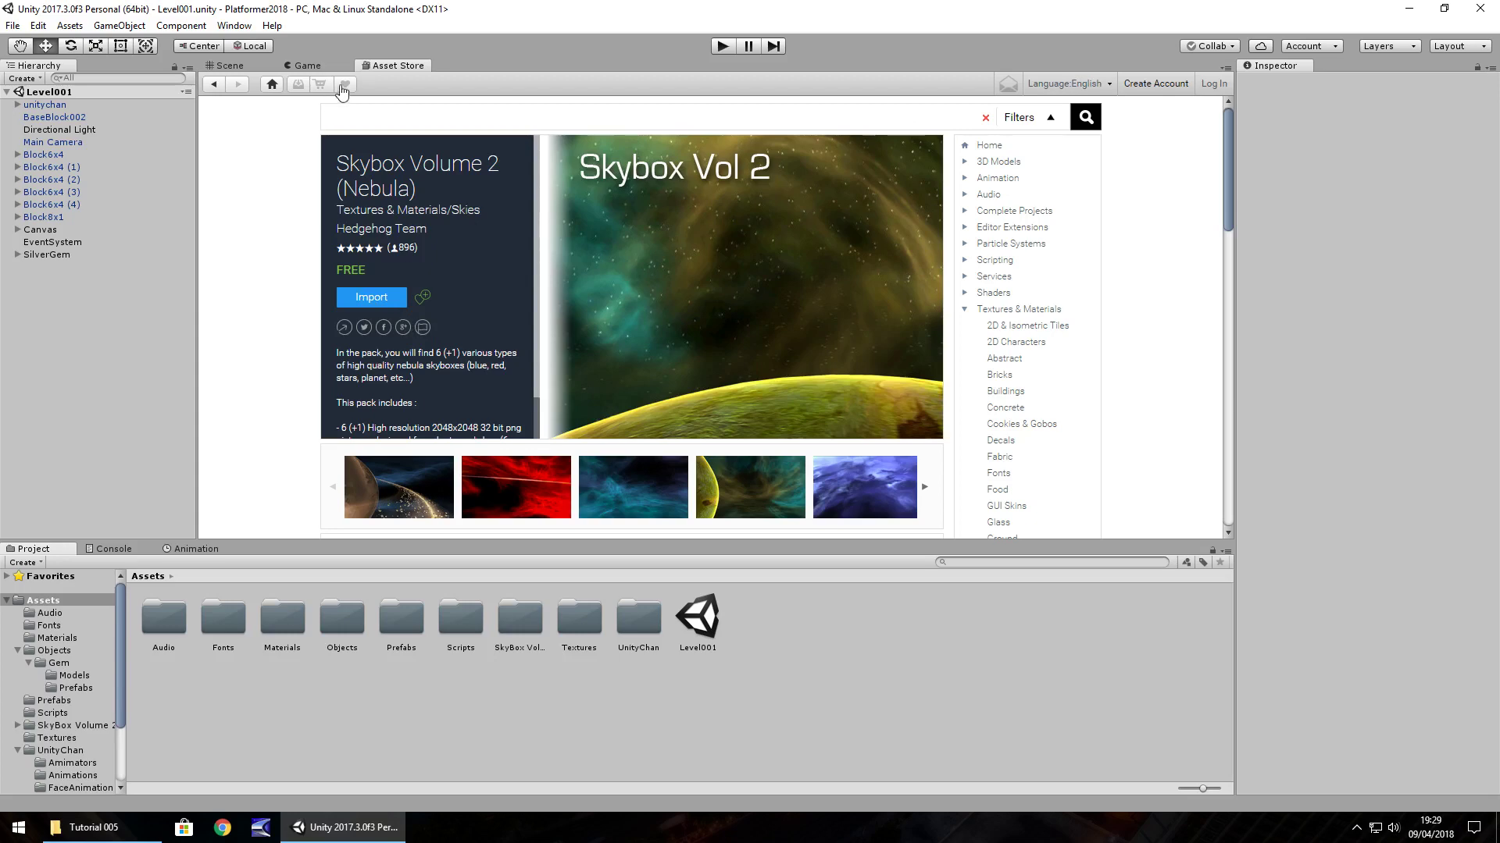
right_click(403, 70)
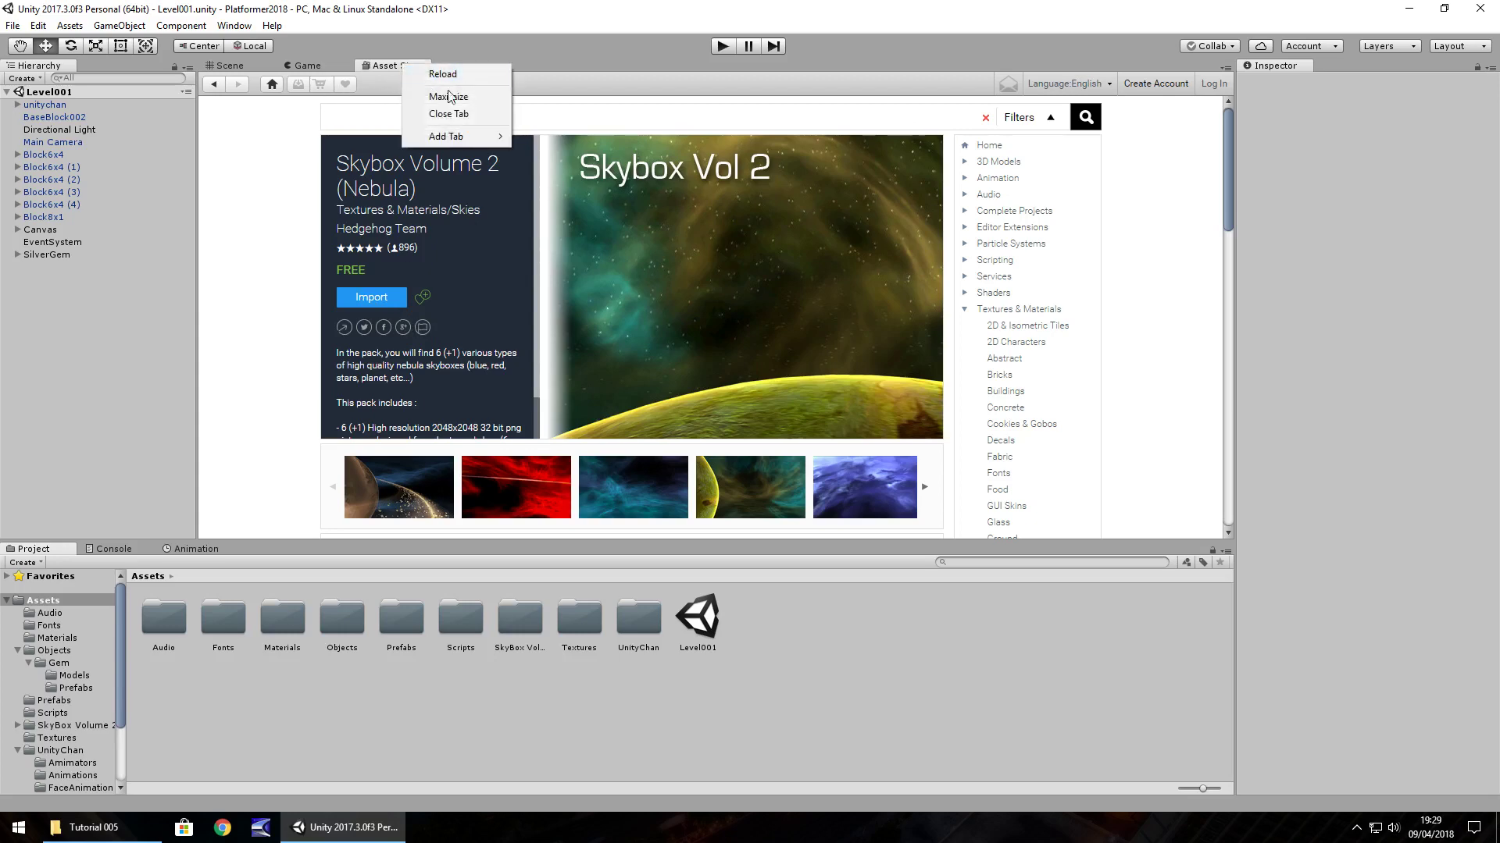
click(464, 113)
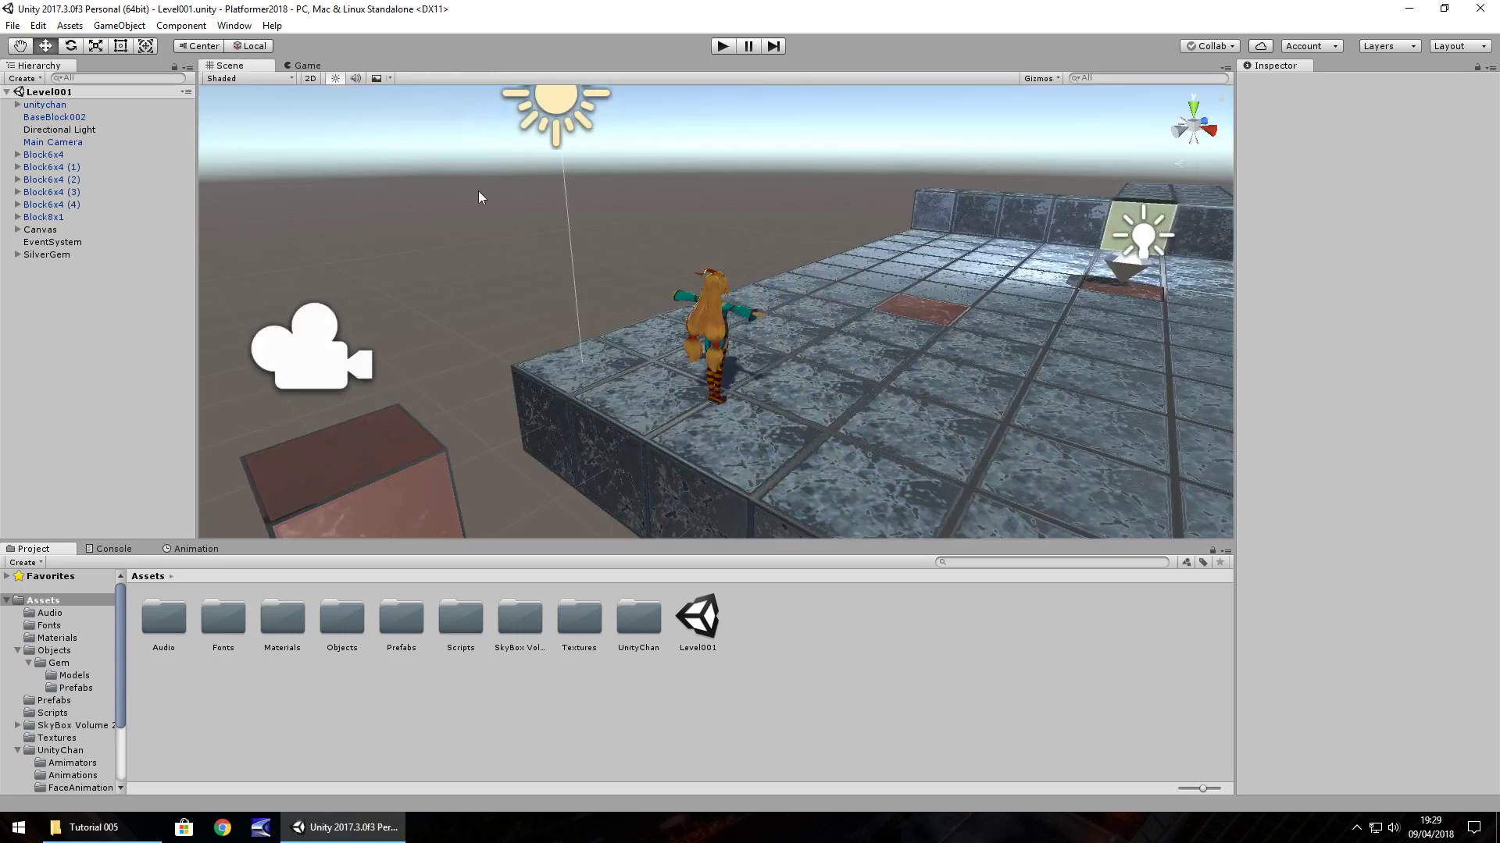
Step: Bring up the Lighting settings and browse the available skybox materials
click(43, 726)
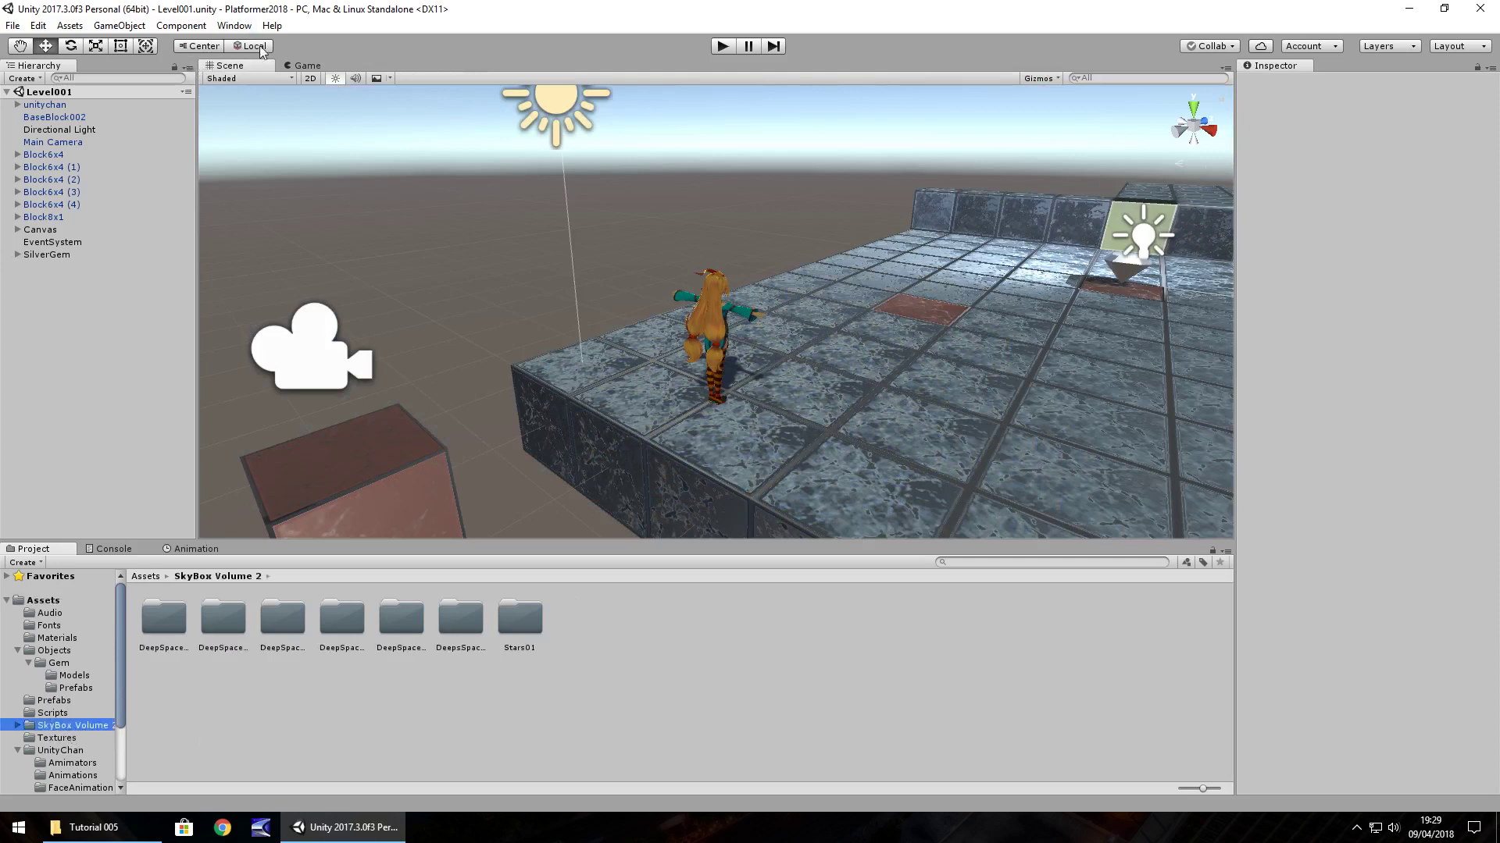
click(236, 27)
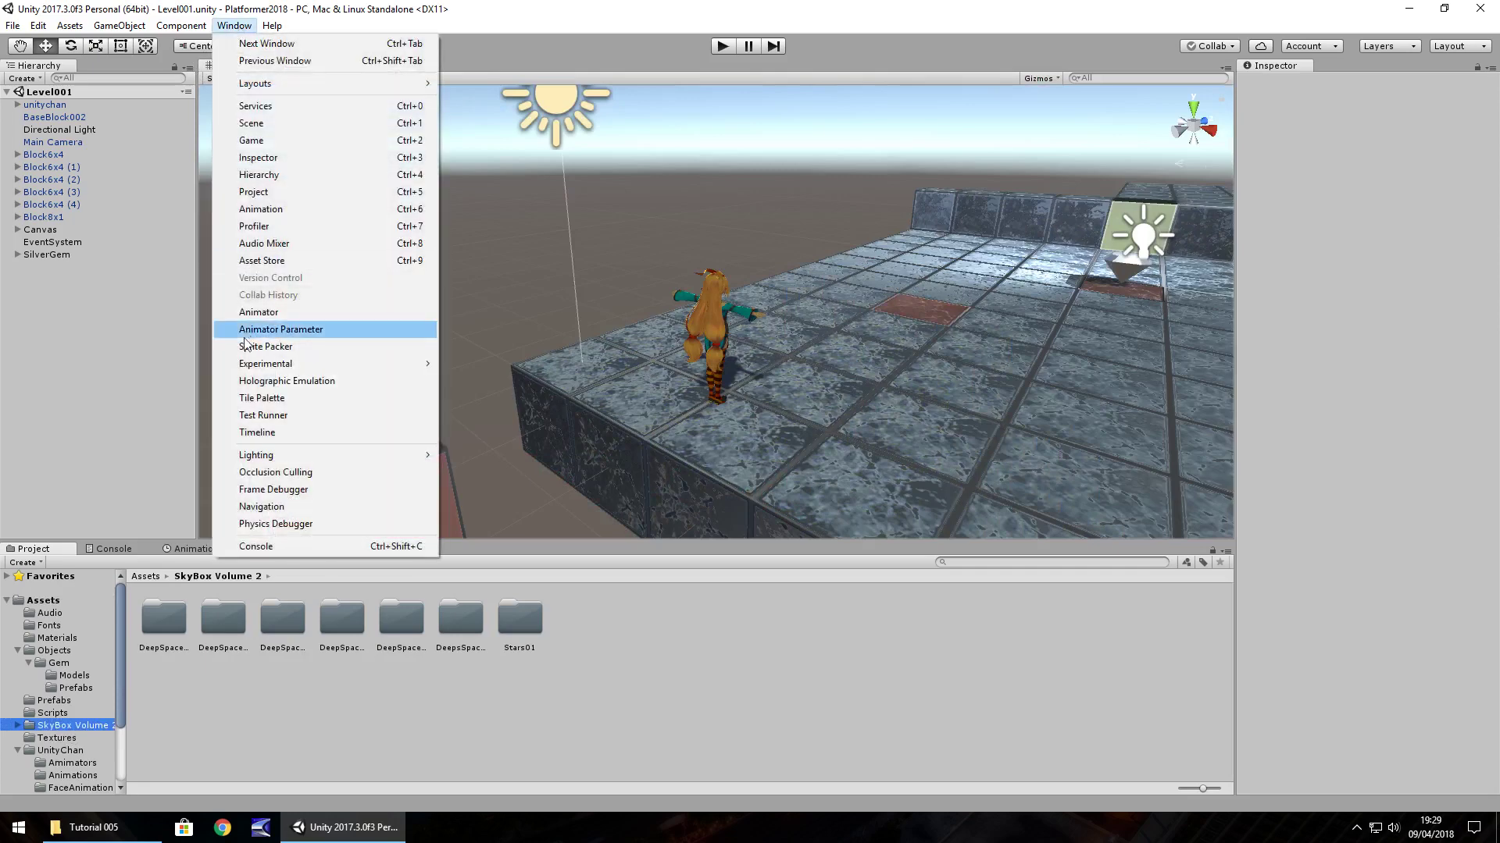
mouse_move(297, 459)
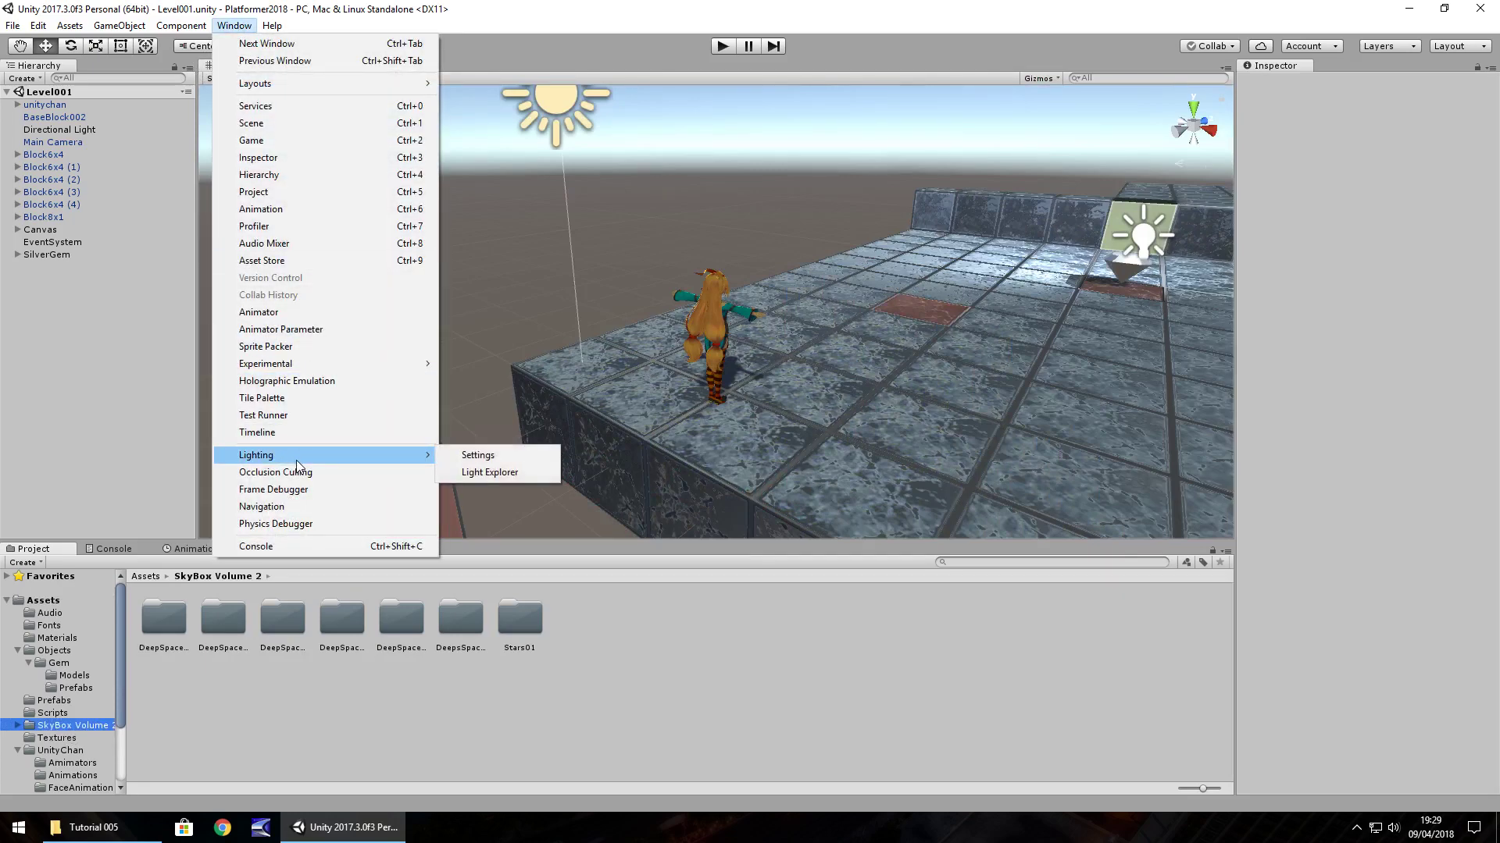
click(478, 455)
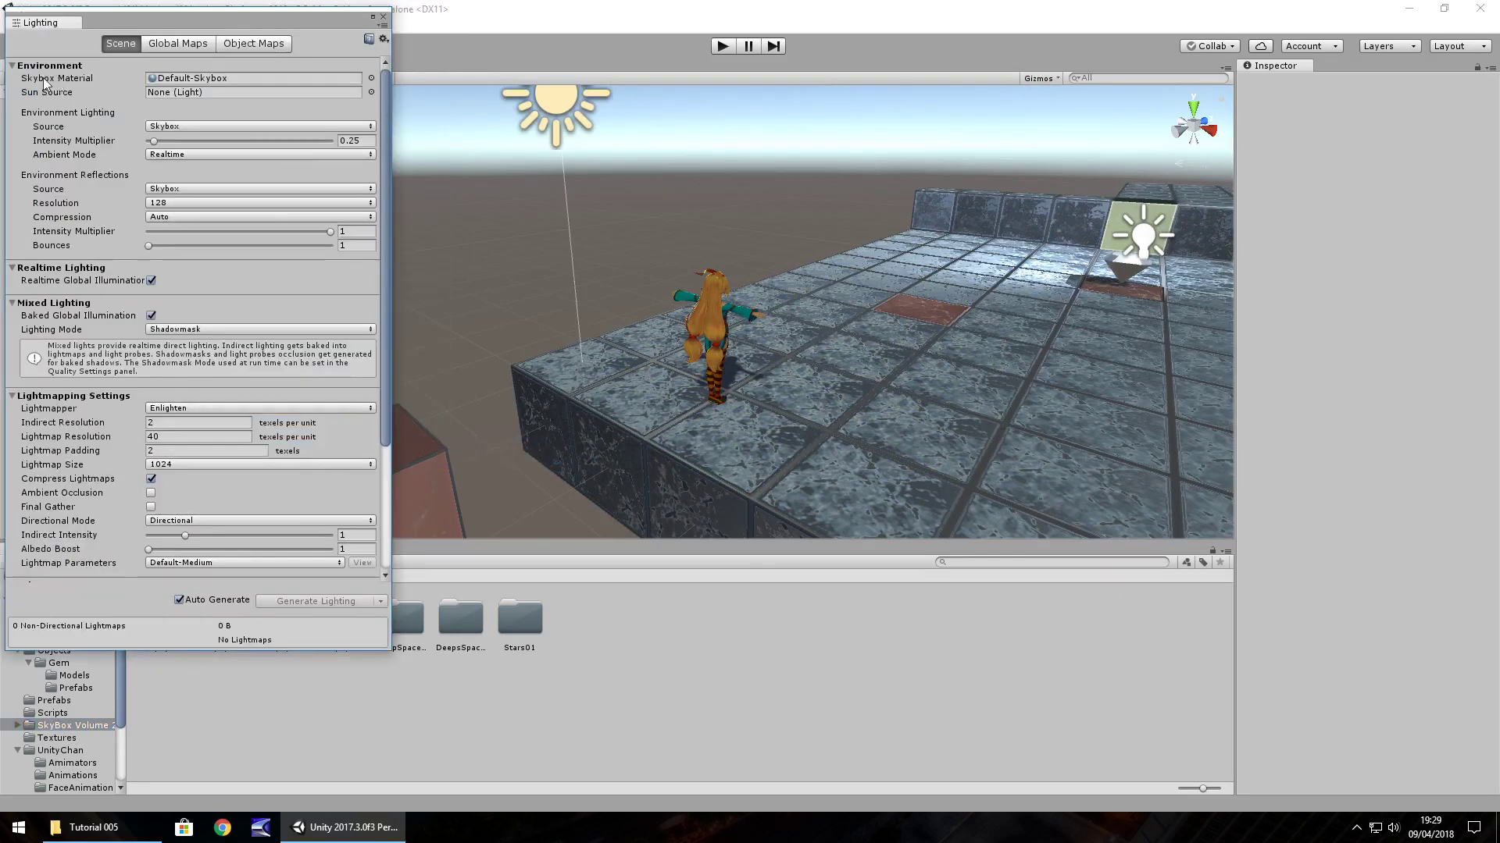
click(372, 78)
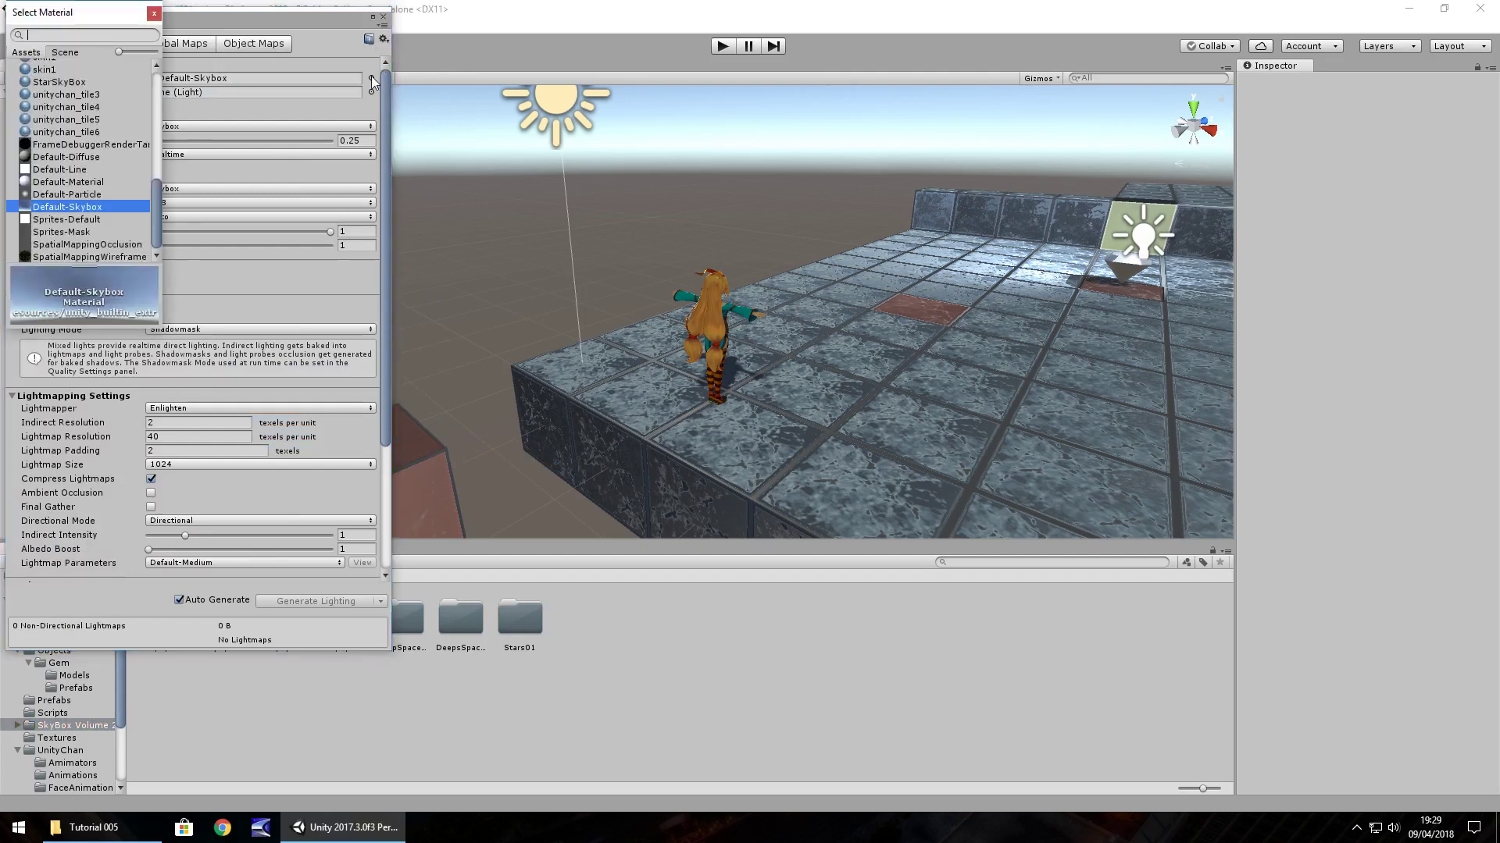
drag(158, 216, 153, 110)
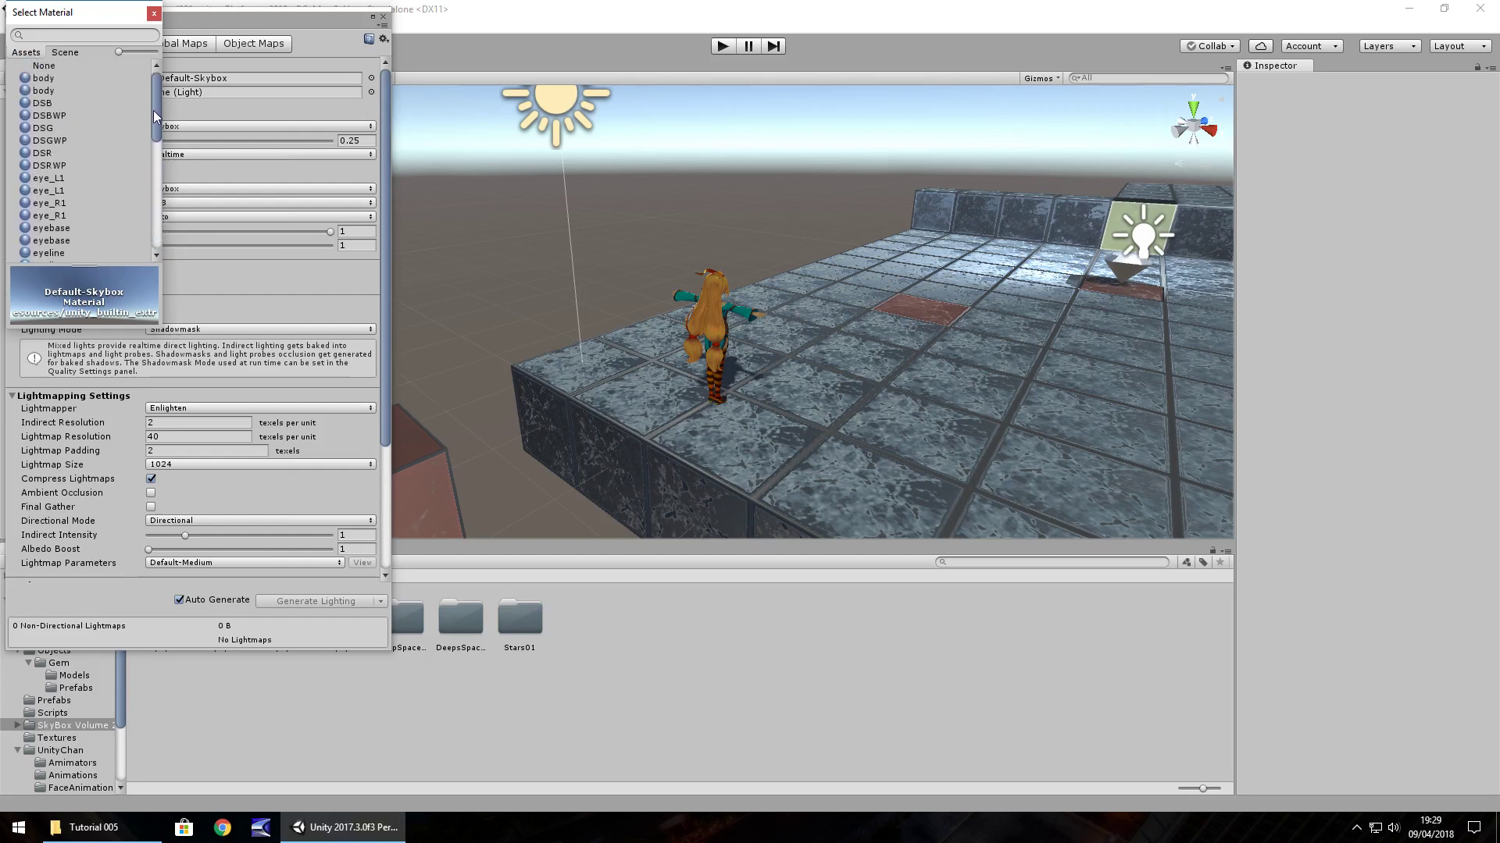
Step: Preview DSB, DSBWP, DSGWP and DSR, settle on the green DSG skybox, and set intensity 0.52
click(44, 105)
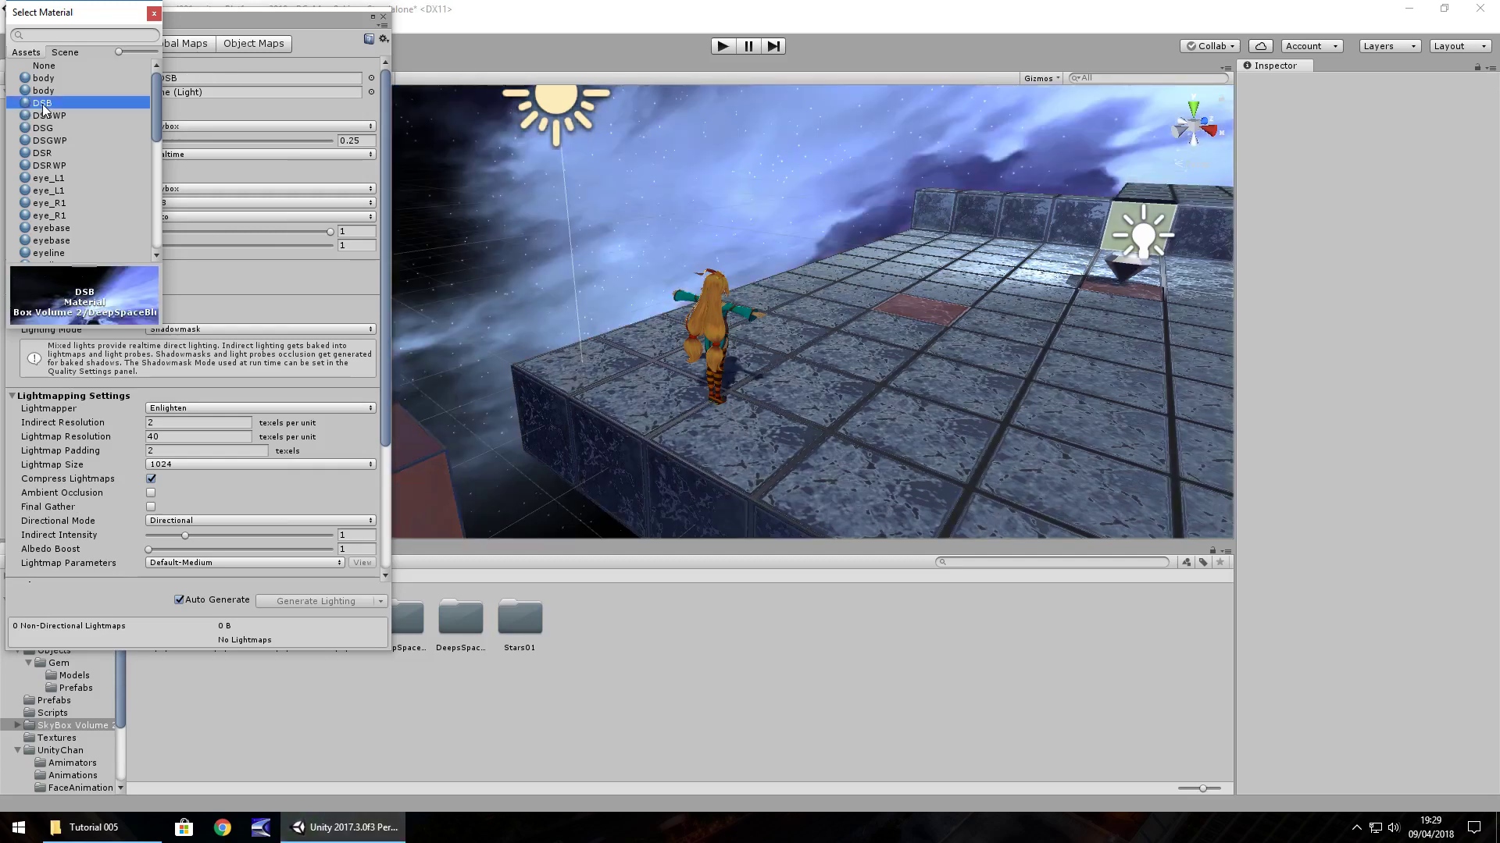
click(47, 115)
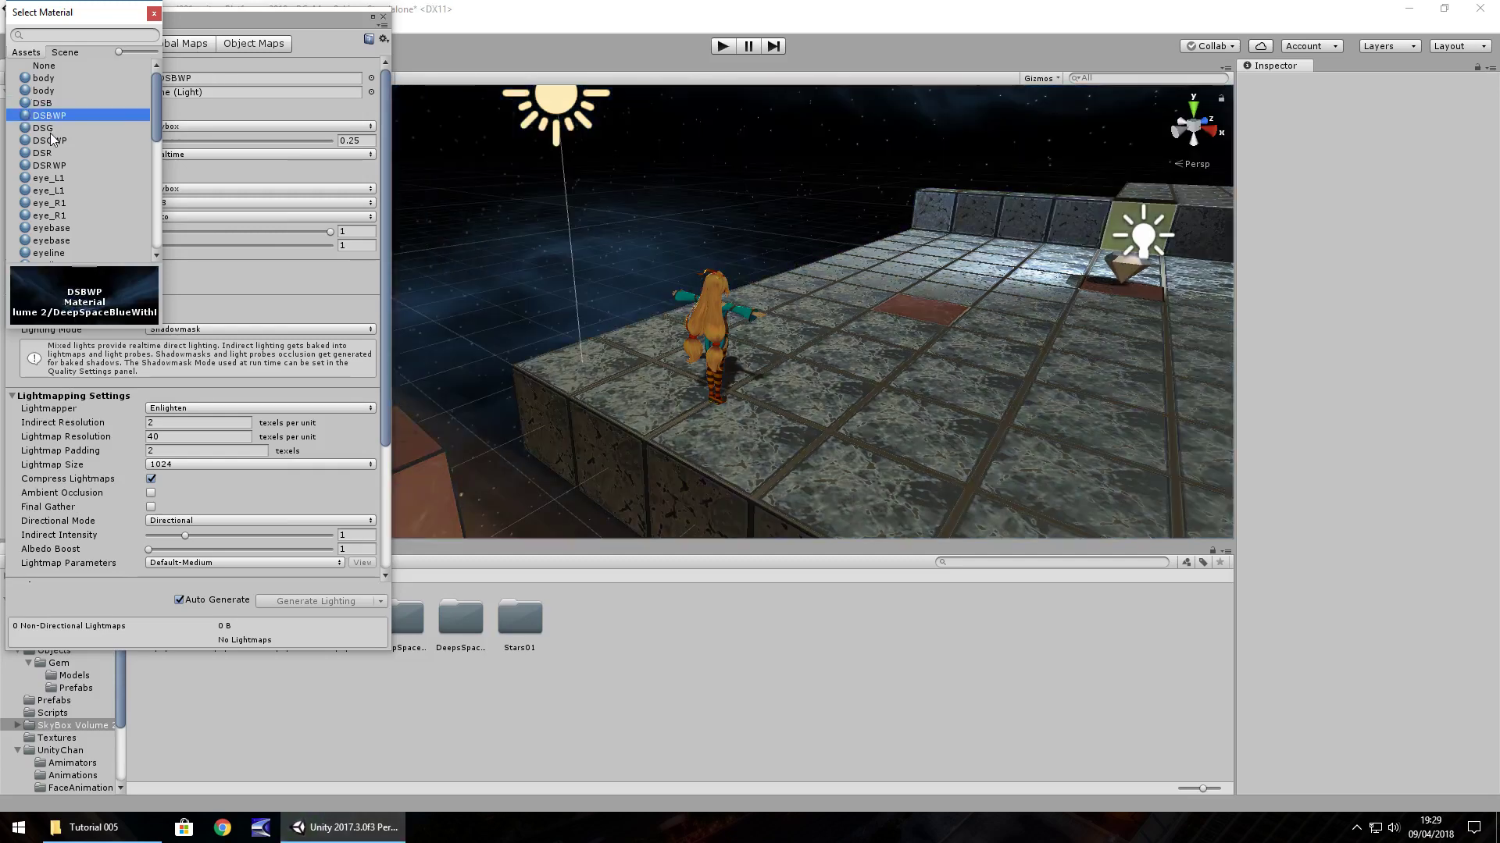
key(Down)
key(Down)
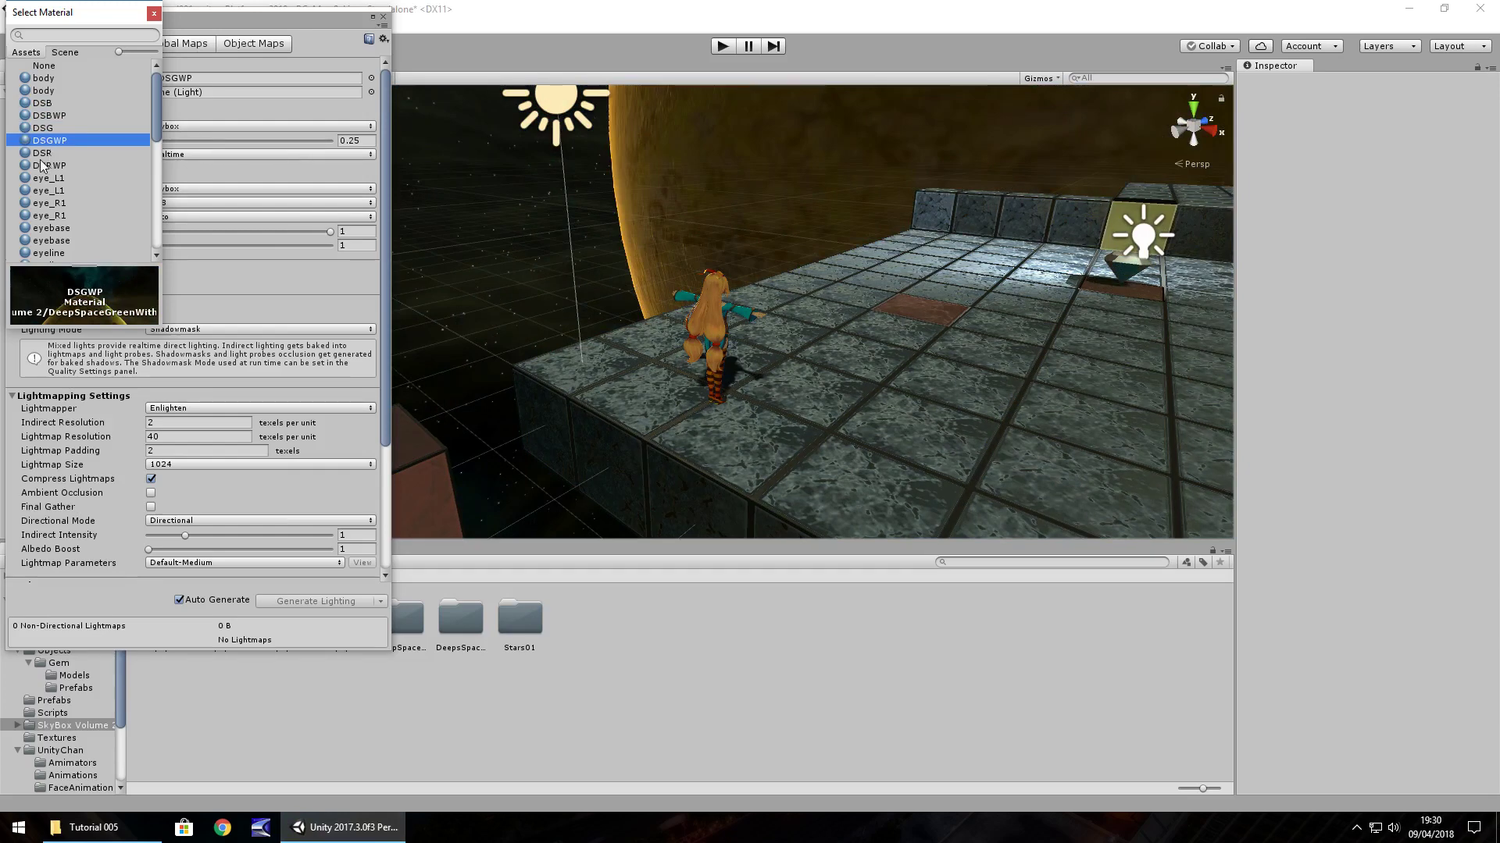
click(43, 154)
click(47, 142)
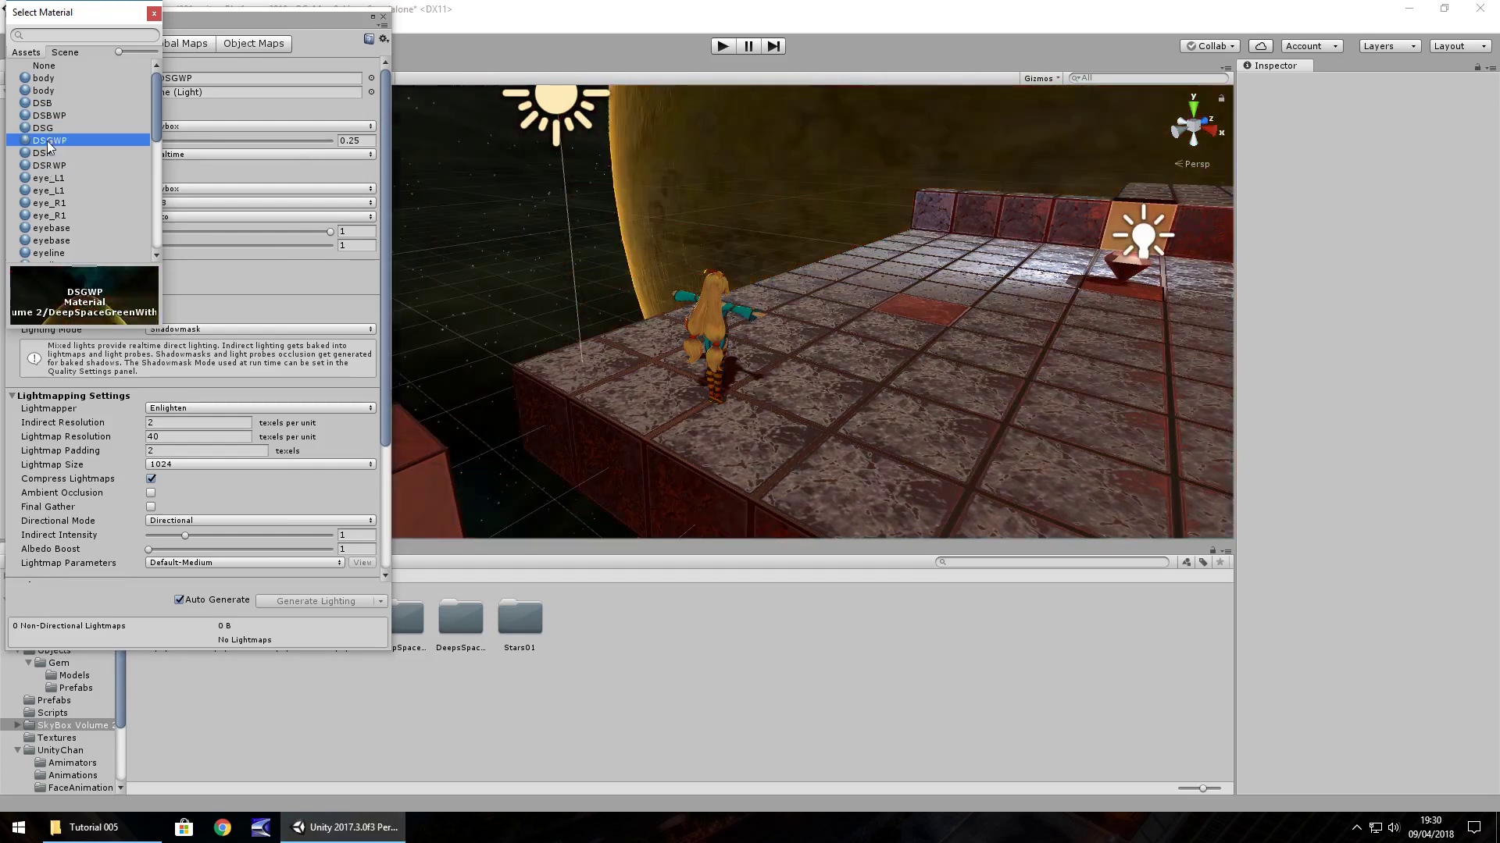
key(Up)
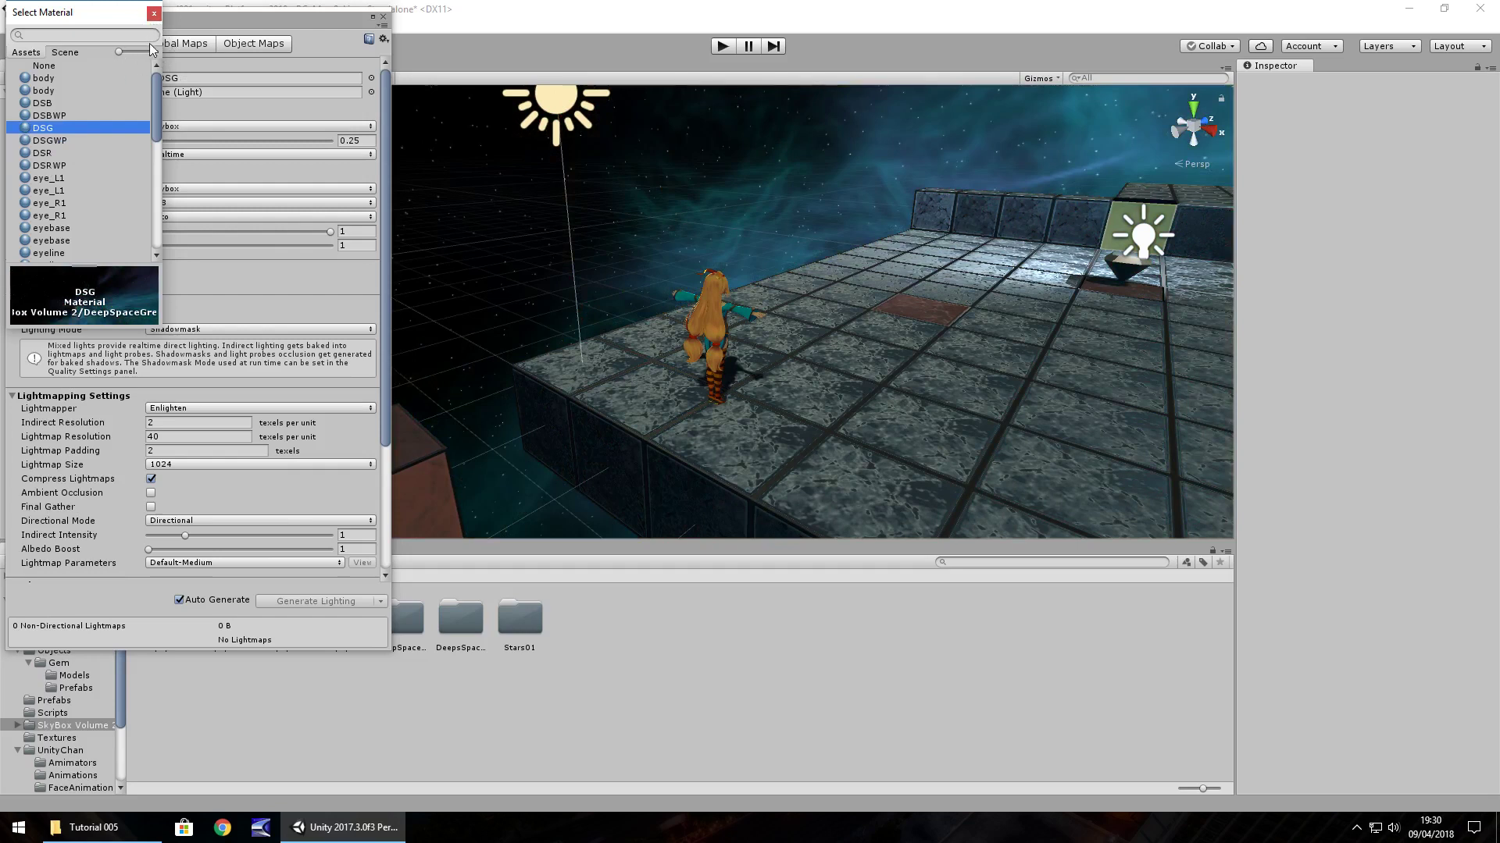
click(154, 13)
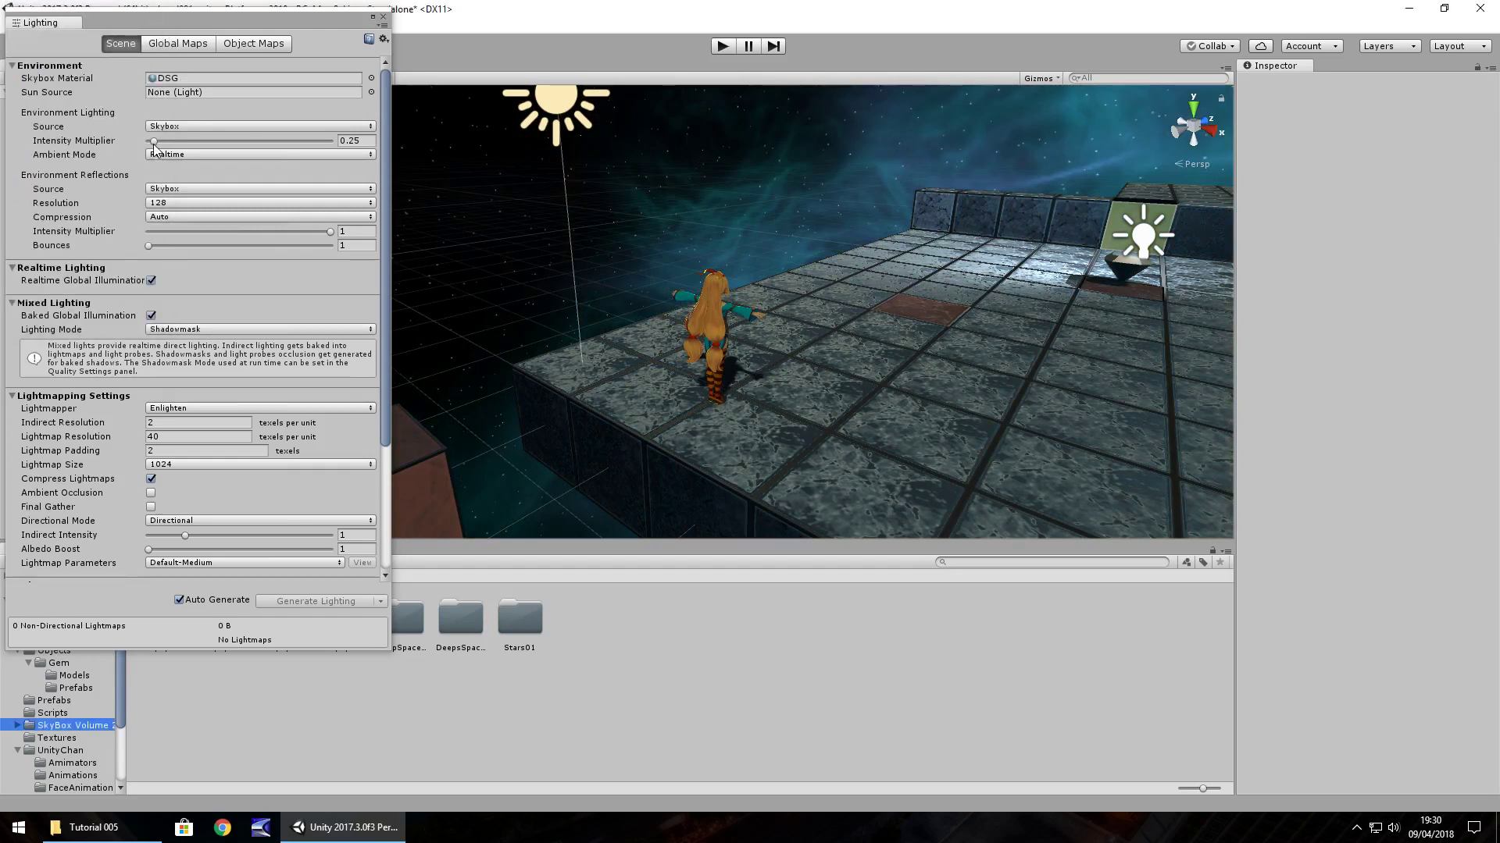
drag(154, 142, 267, 153)
Step: Make the Directional Light's colour pure white (FFFFFF)
click(383, 16)
right_drag(314, 217, 668, 317)
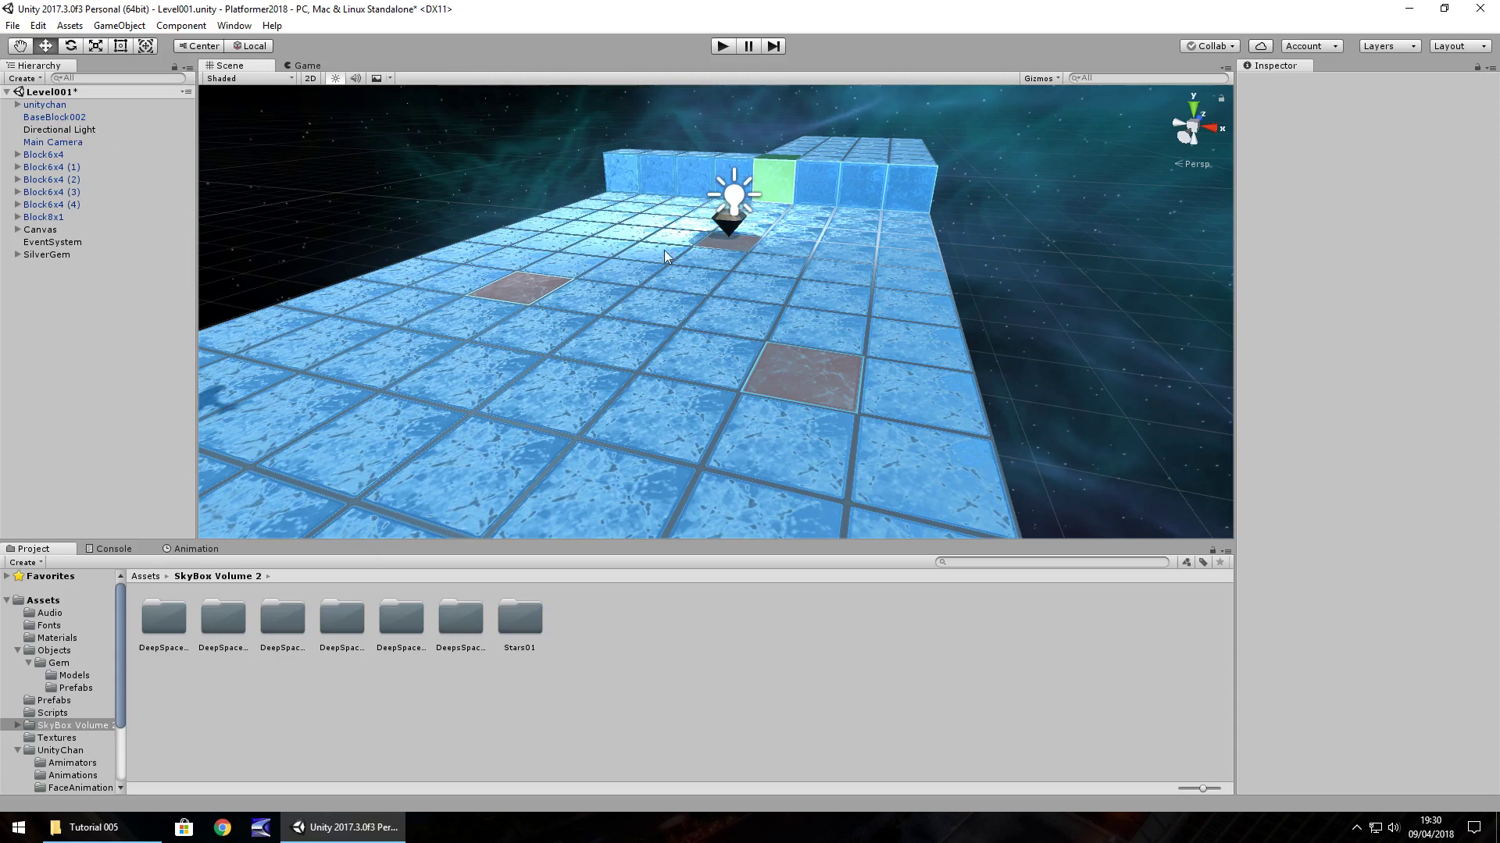
click(63, 129)
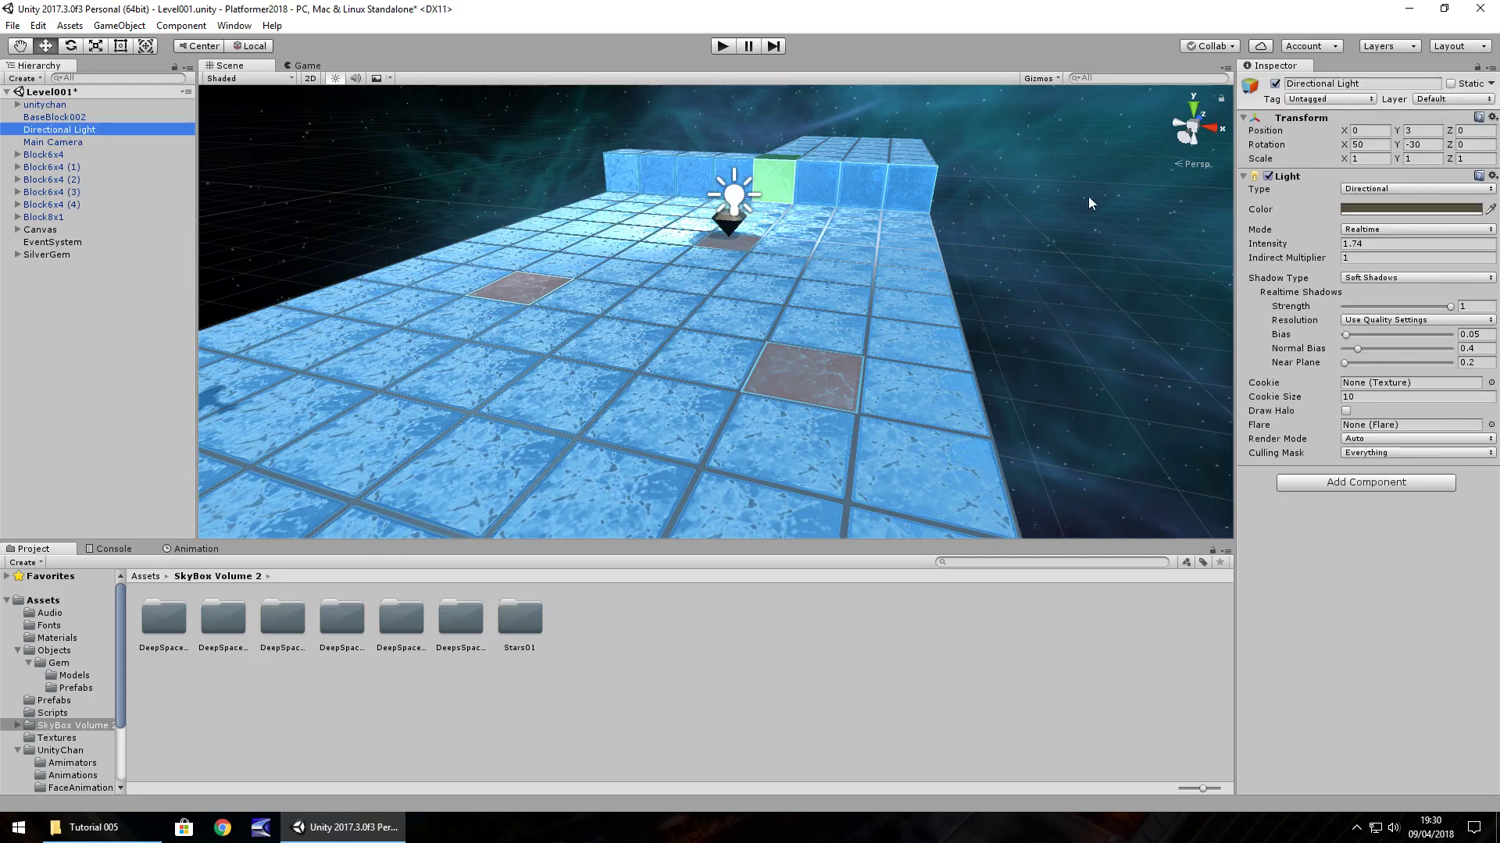
click(1347, 209)
drag(250, 128, 238, 219)
drag(334, 269, 84, 37)
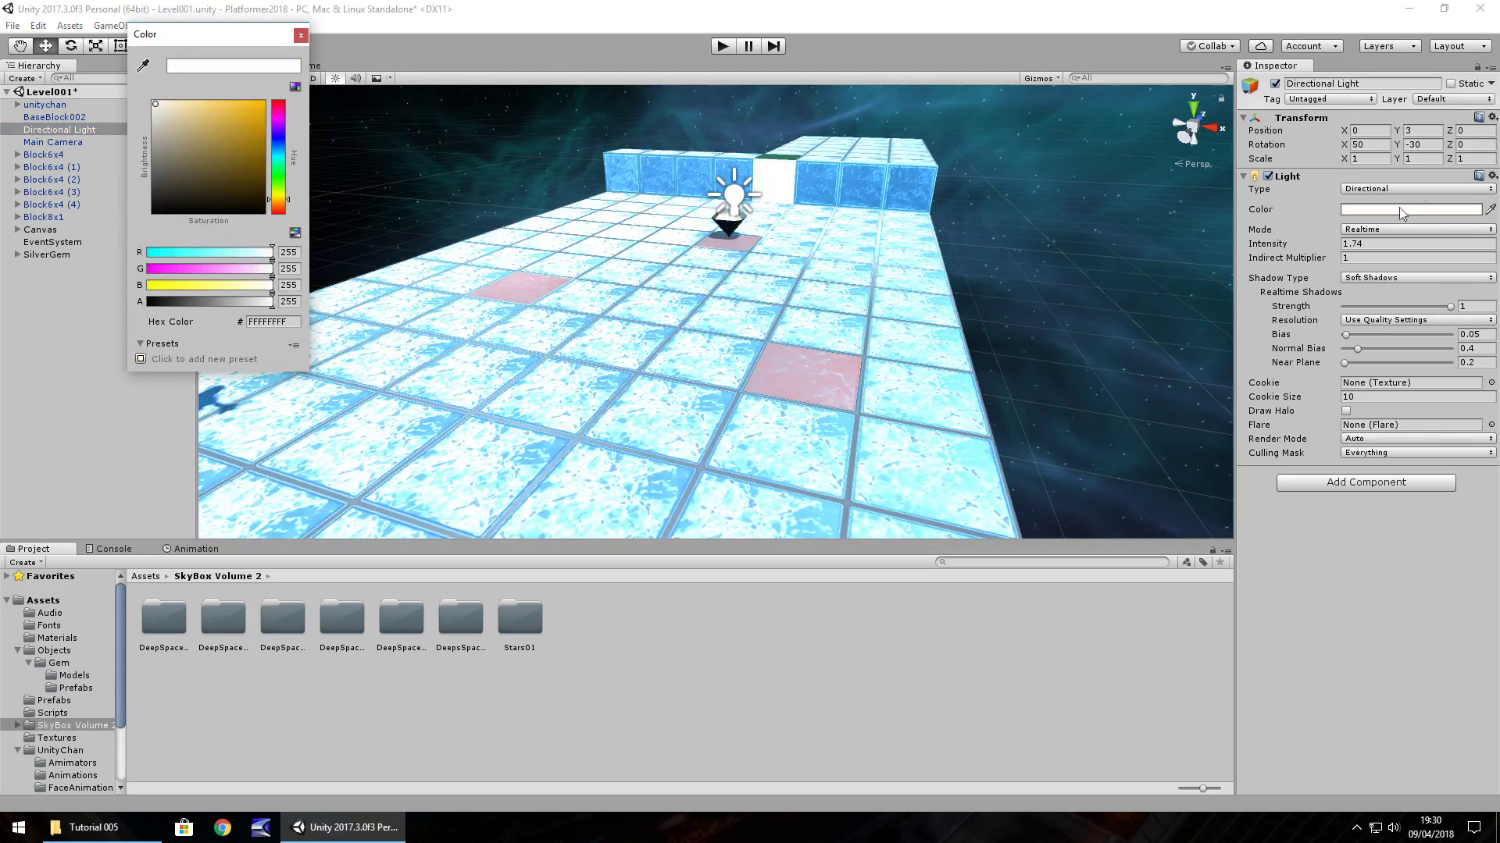
click(300, 34)
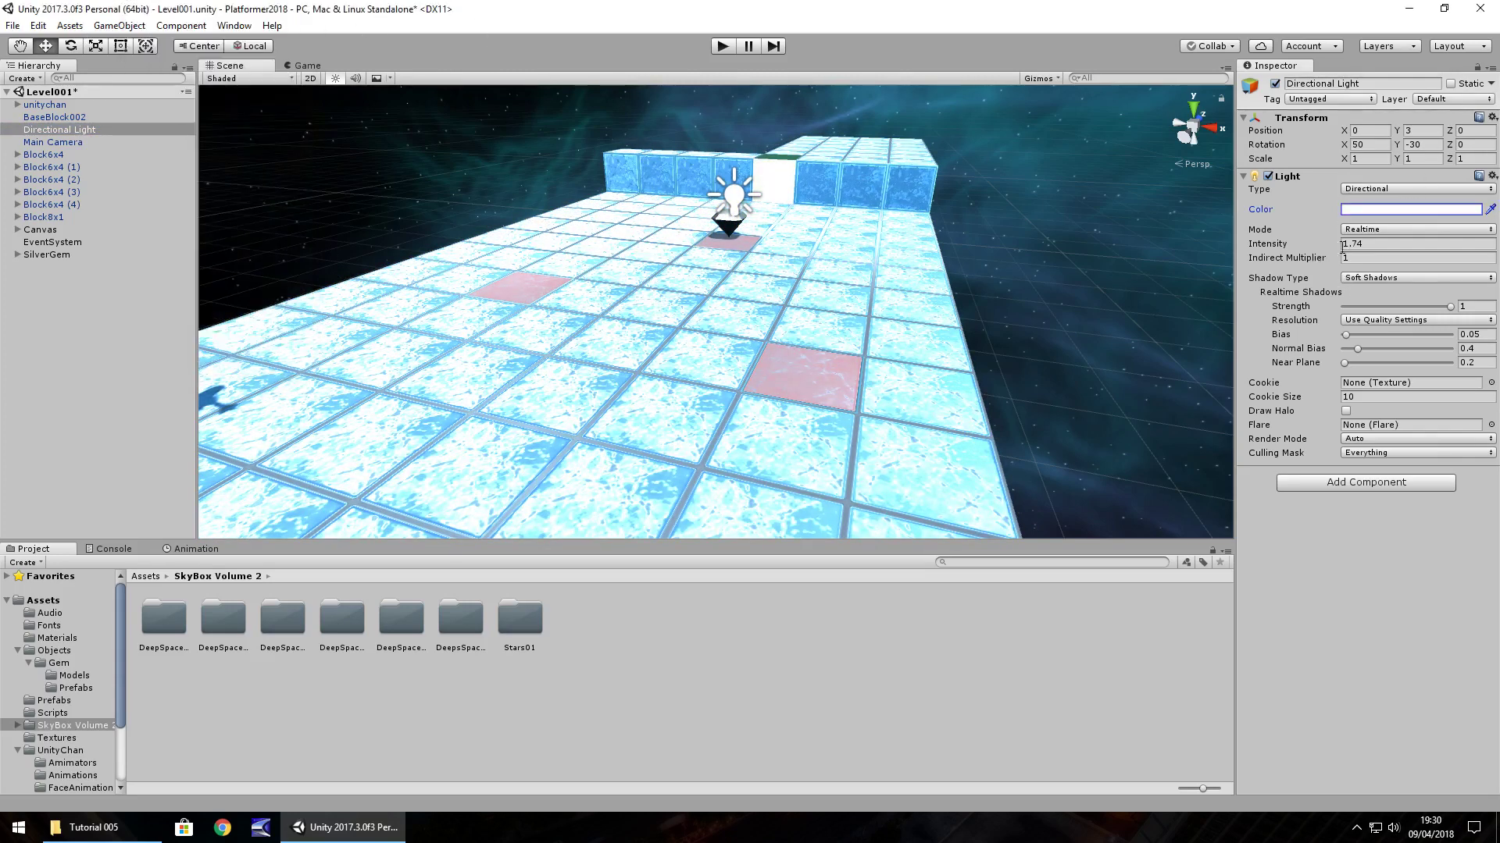
Step: Set the Directional Light intensity to 0.5 and briefly play-test the level
click(1375, 244)
text(1)
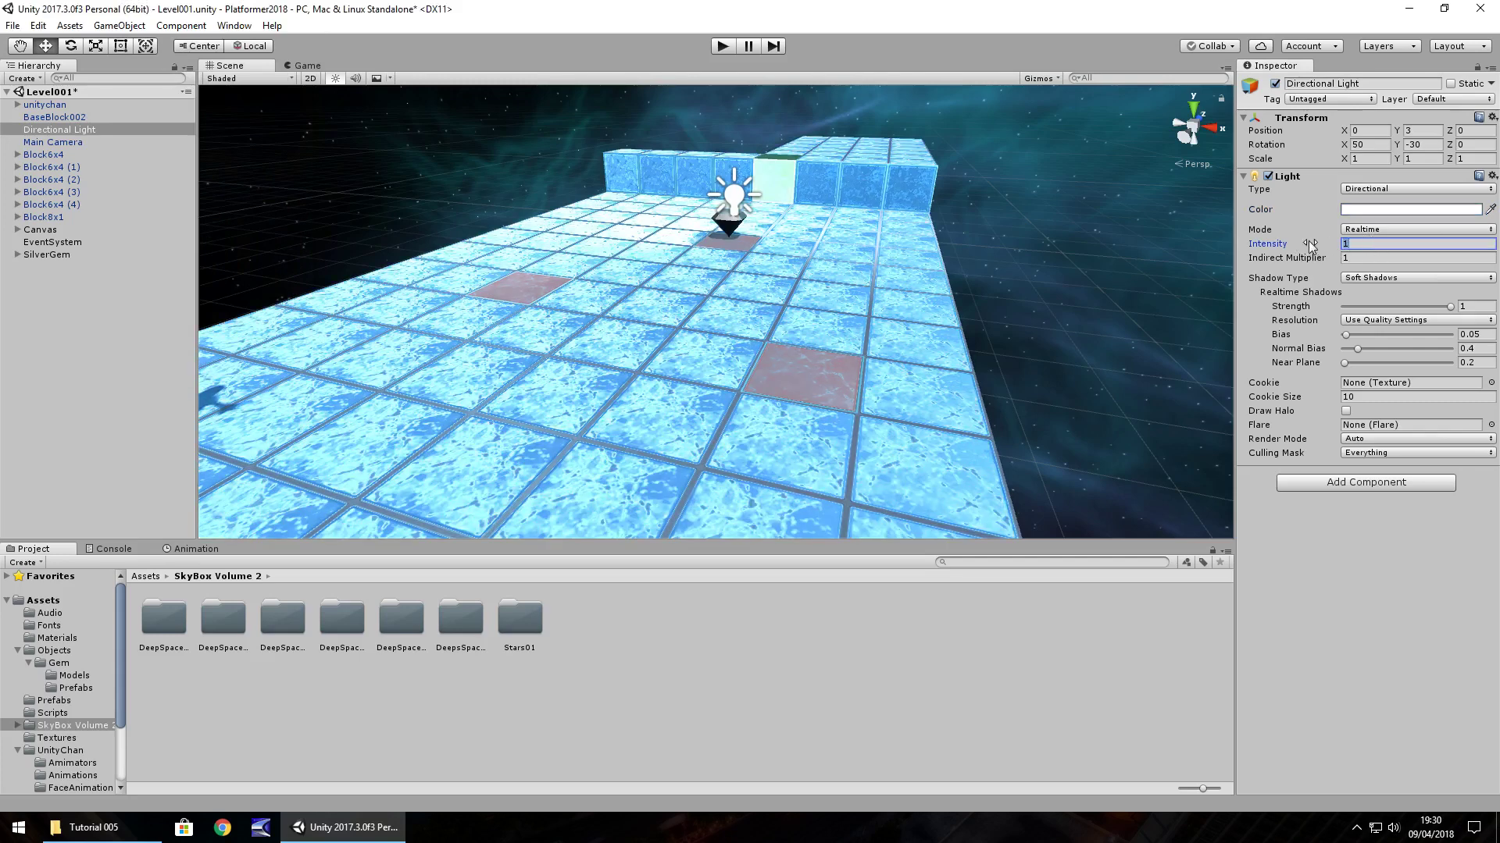
key(BackSpace)
text(5)
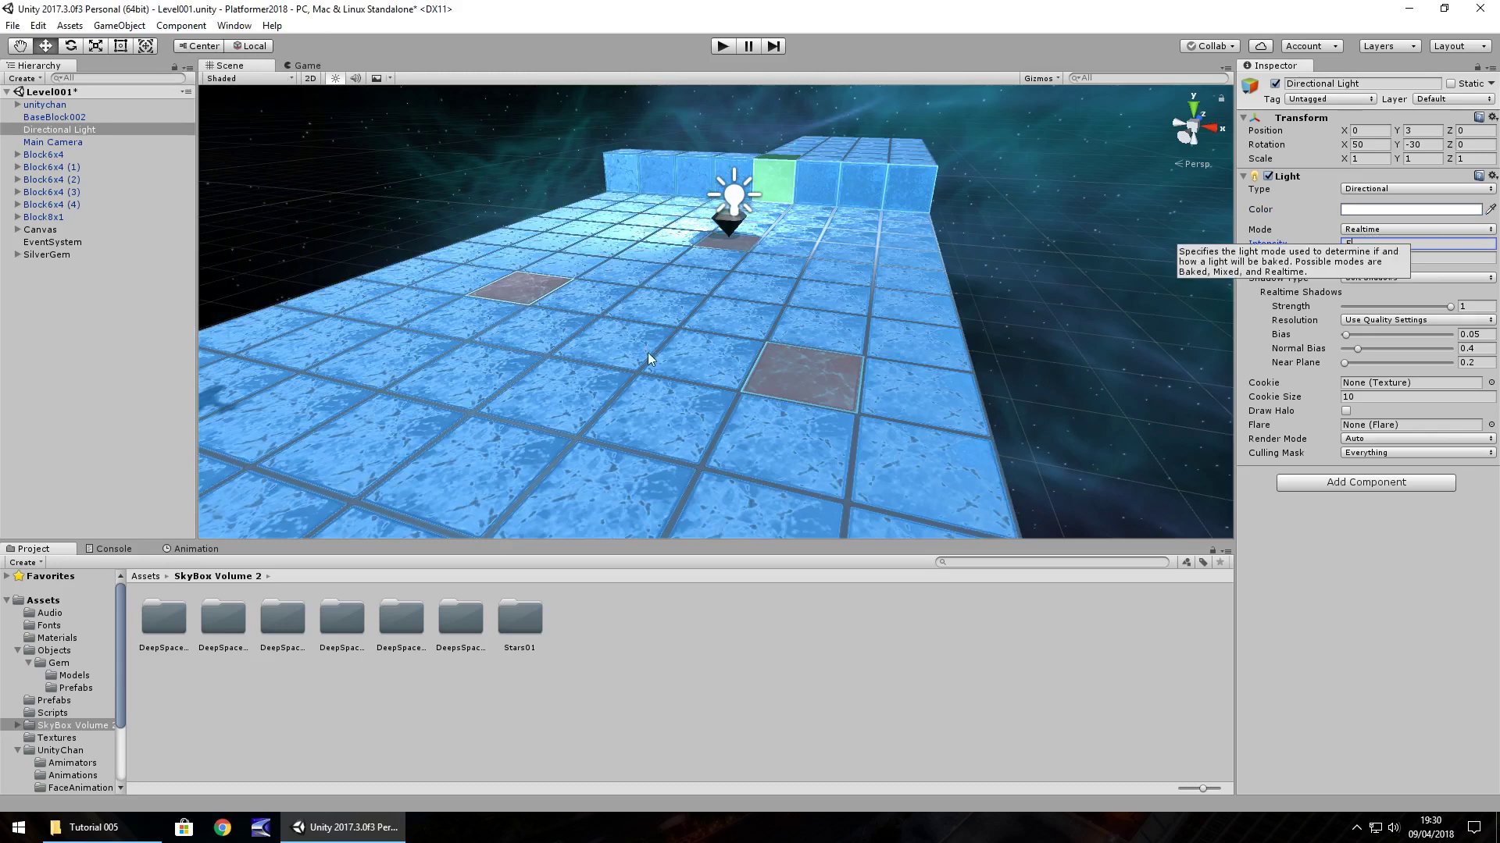
click(728, 47)
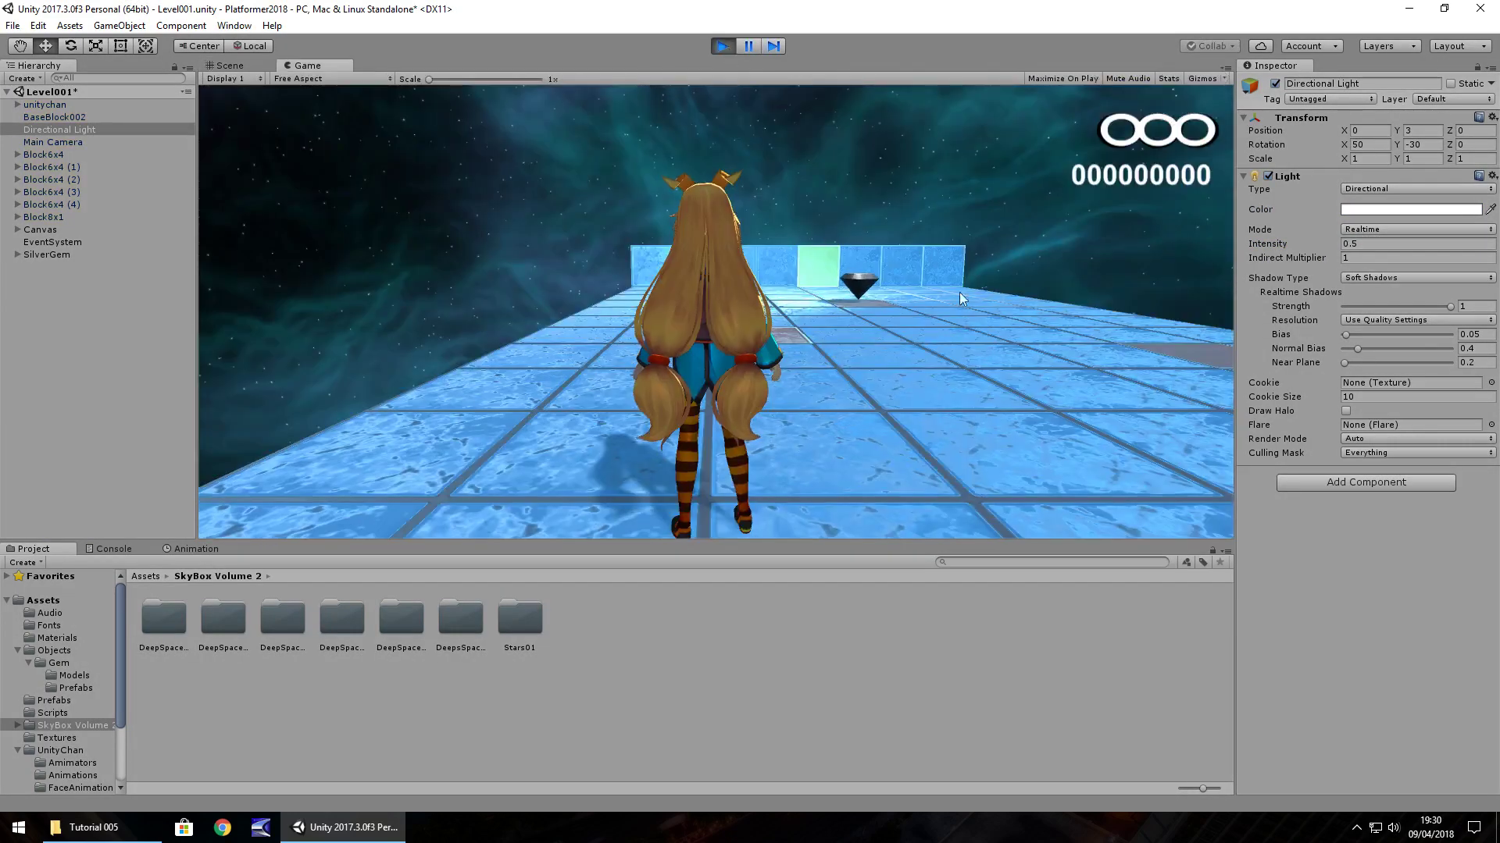
key(Up)
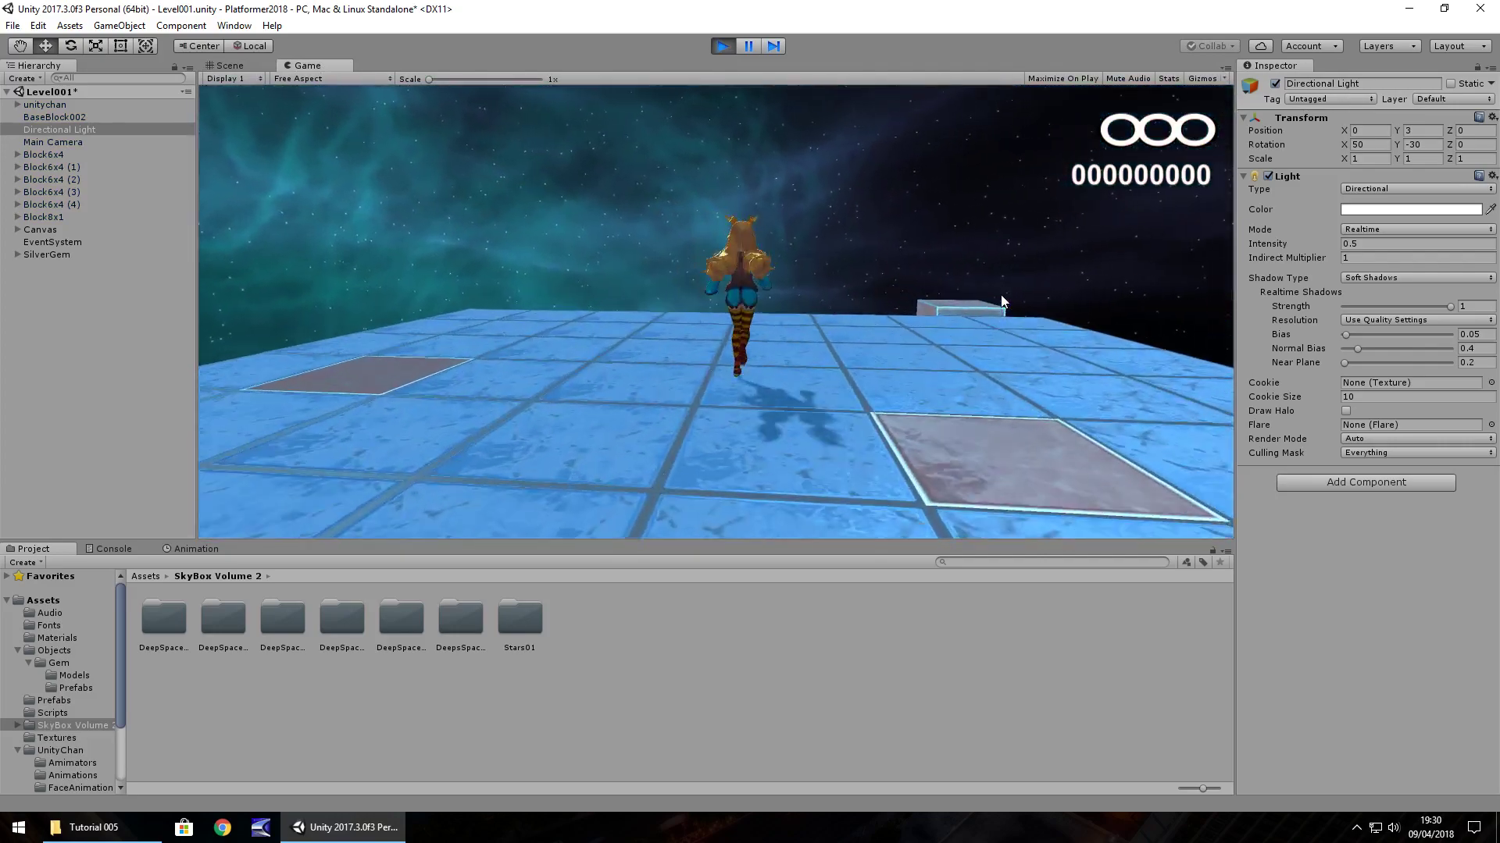
key(ctrl+p)
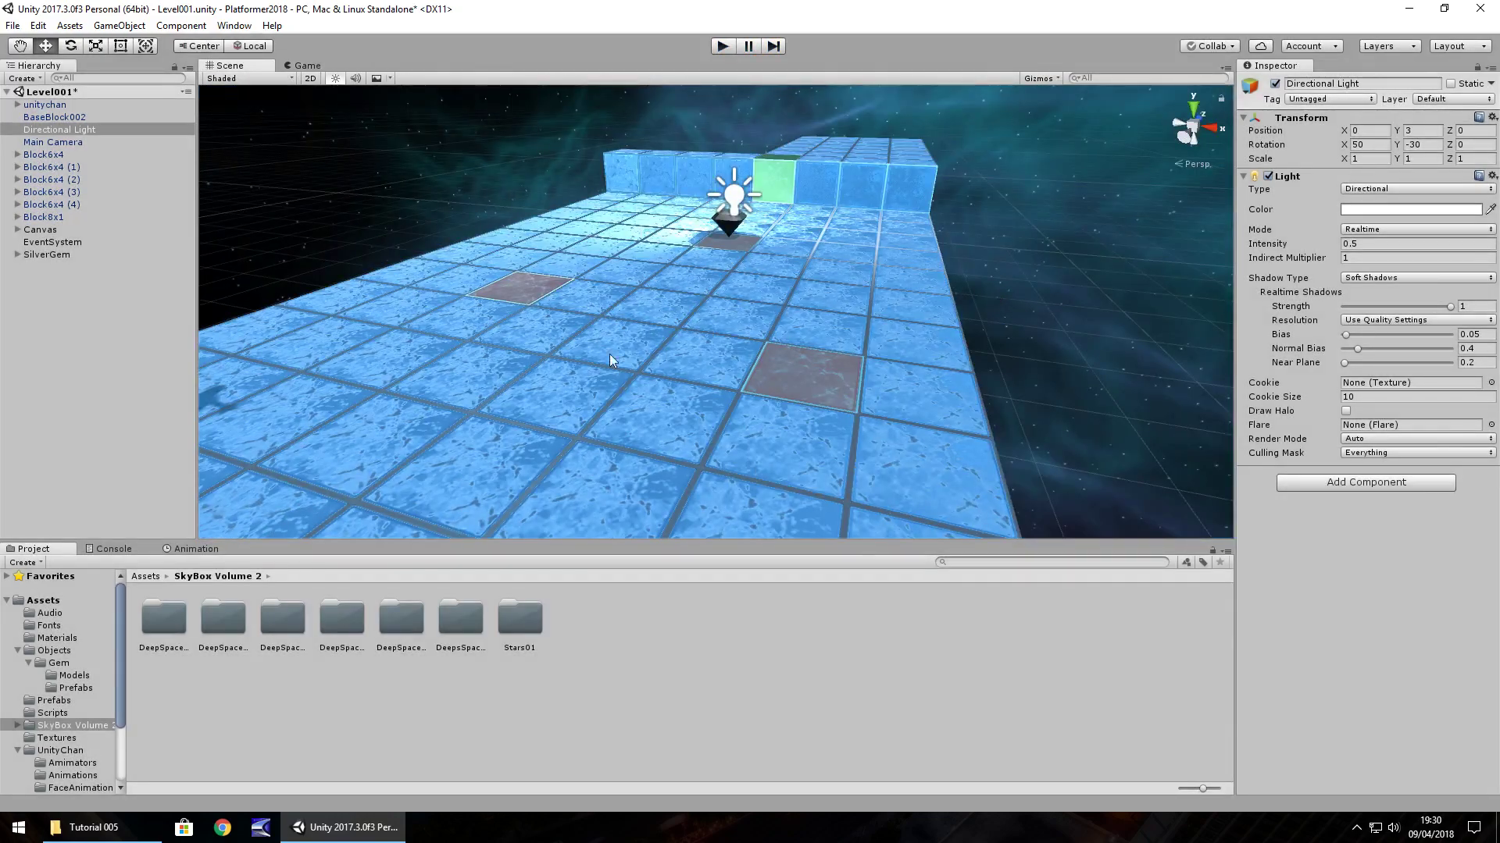
Step: Select SilverGem and frame it in the Scene view with the Move tool active
right_drag(819, 281, 748, 270)
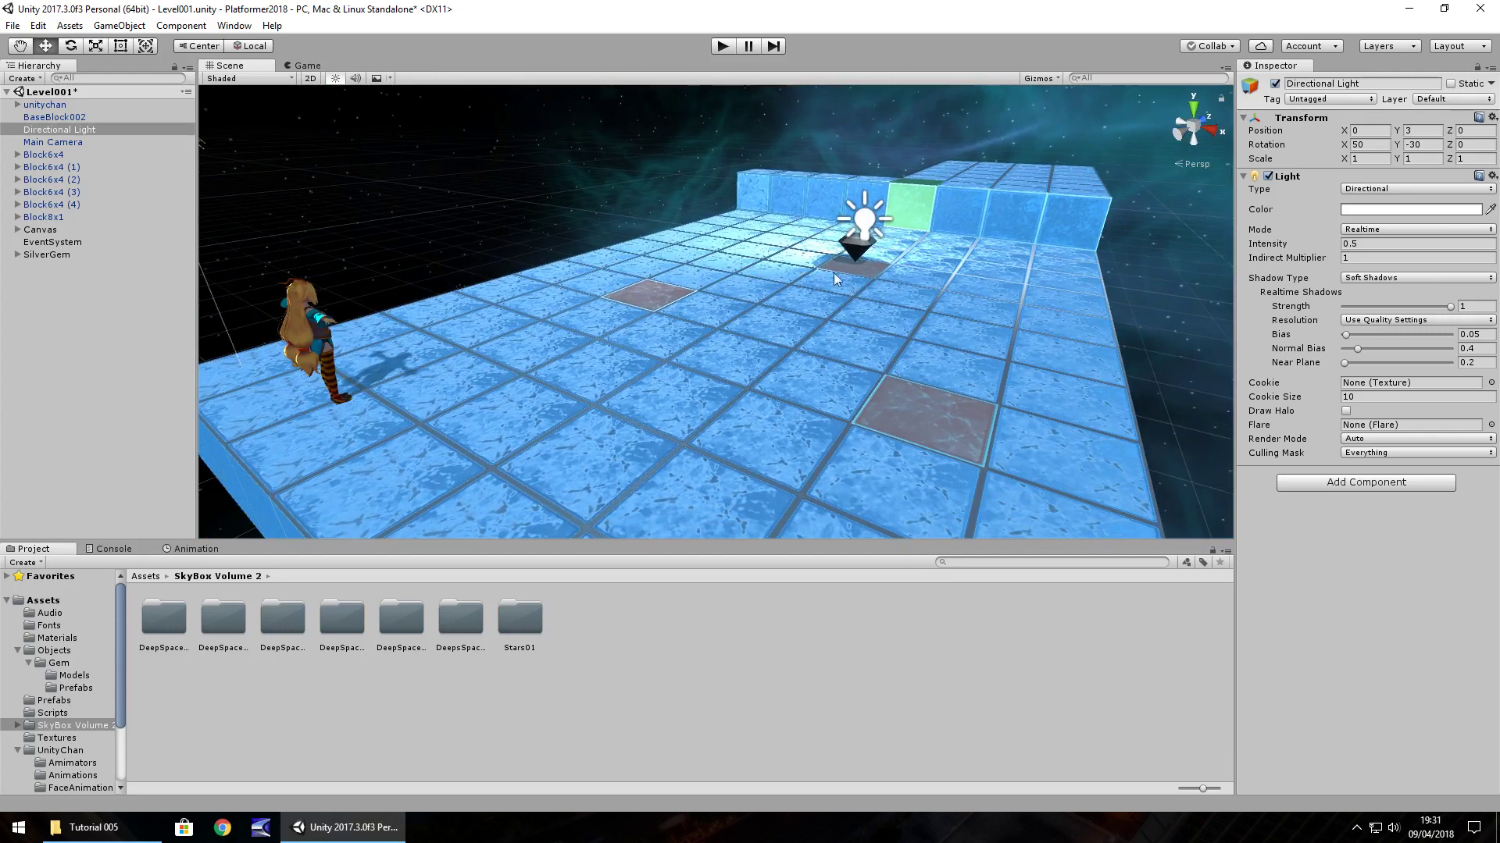
click(55, 254)
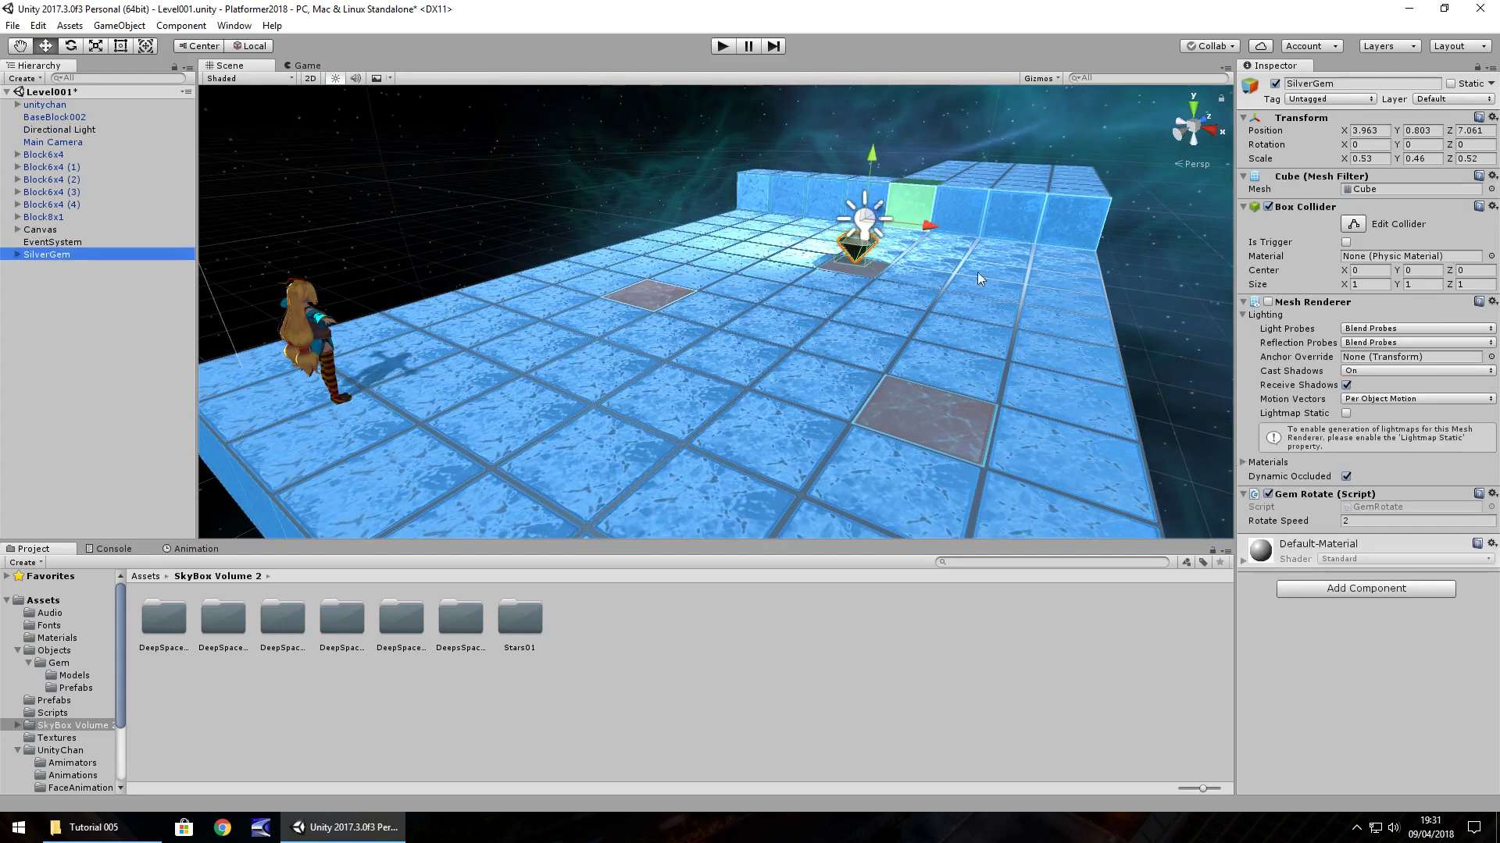
scroll(885, 252, up, 10)
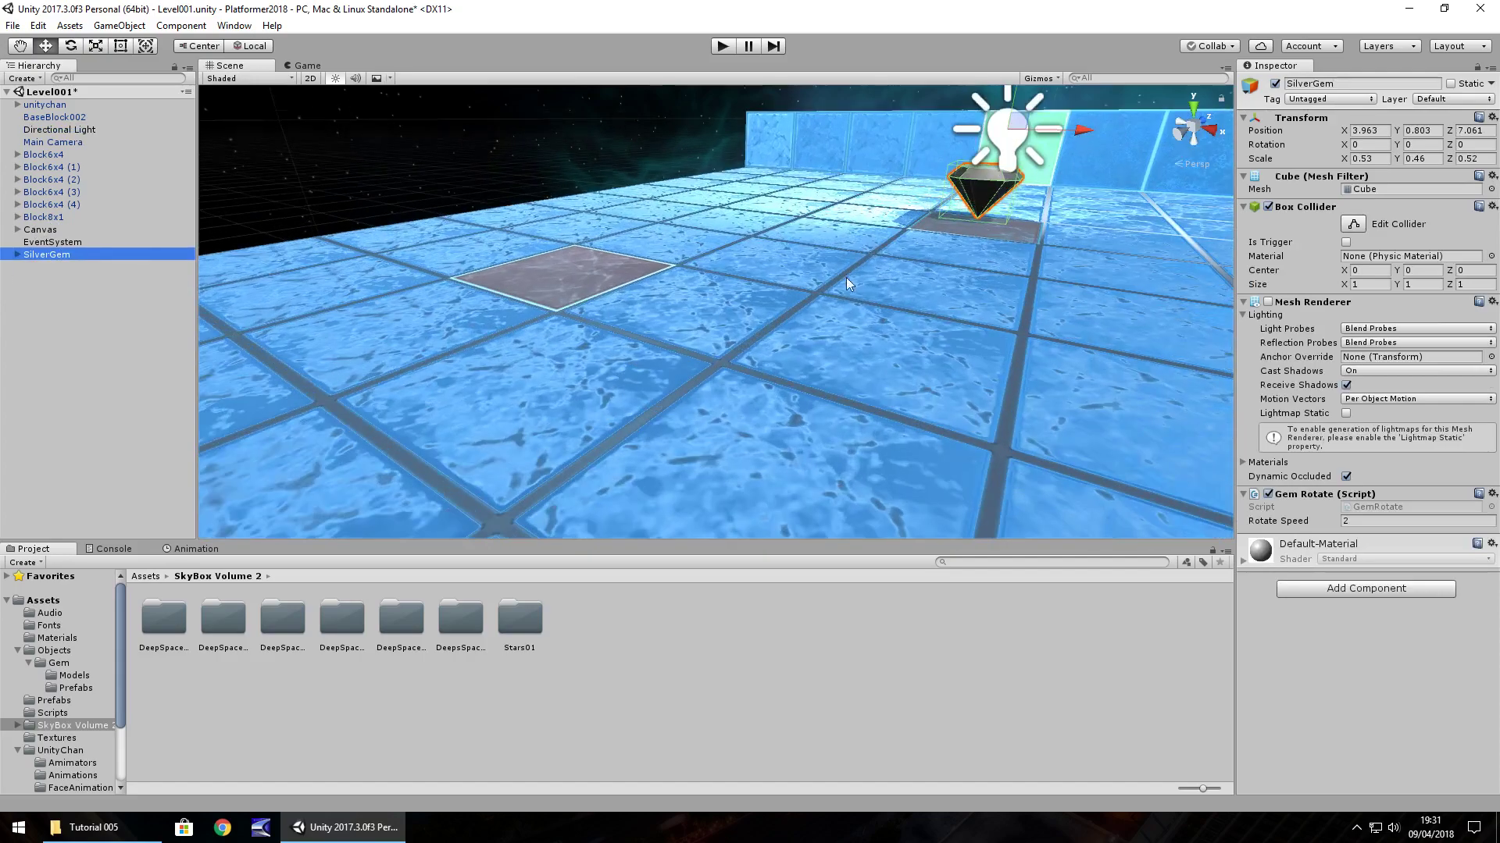
key(f)
key(w)
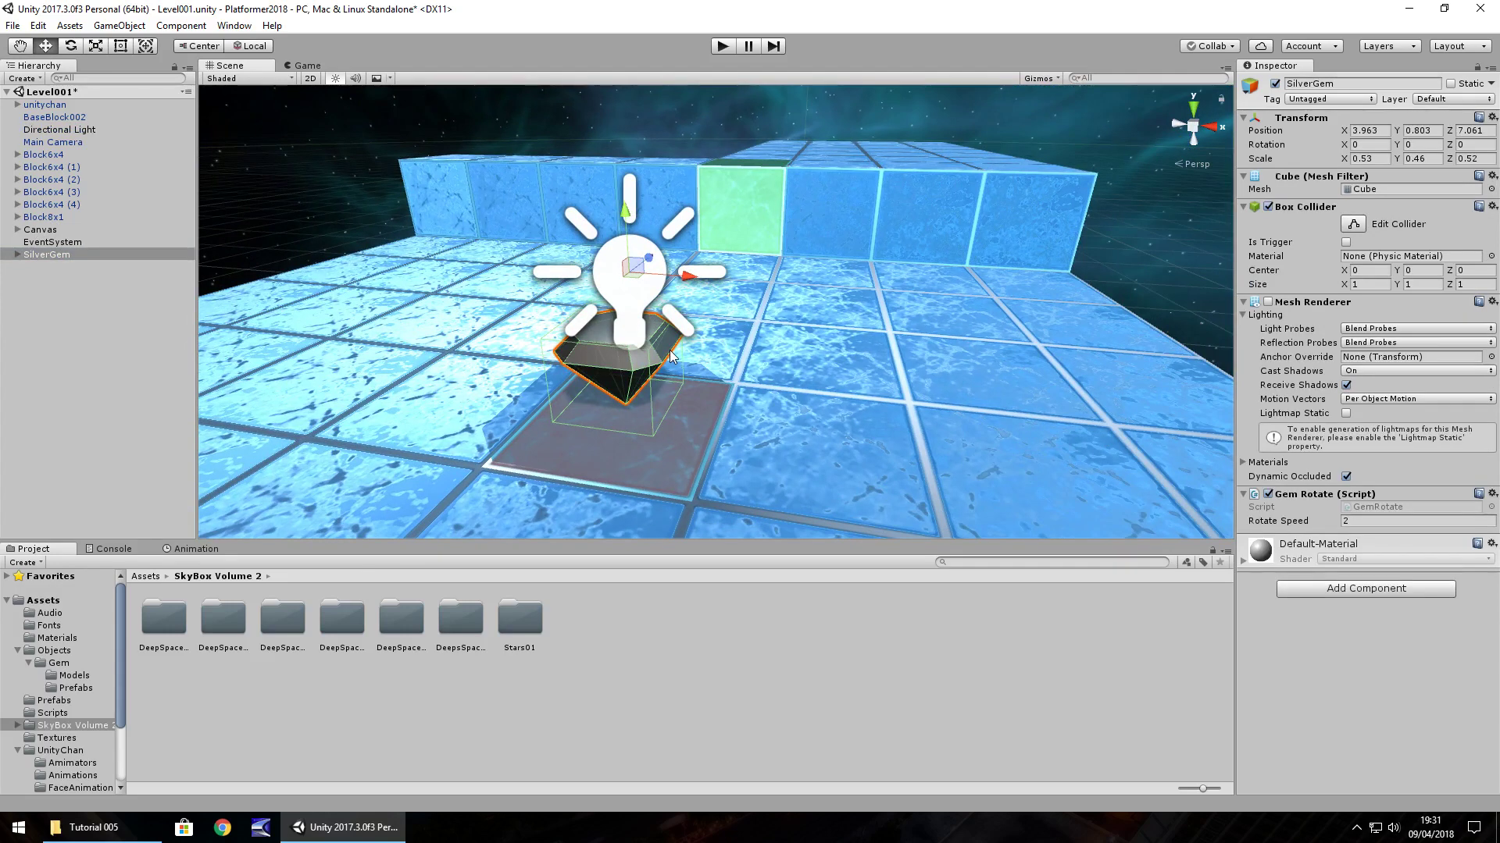
Step: Create a C# script named GemSilver in the Assets Scripts folder
click(17, 651)
click(17, 713)
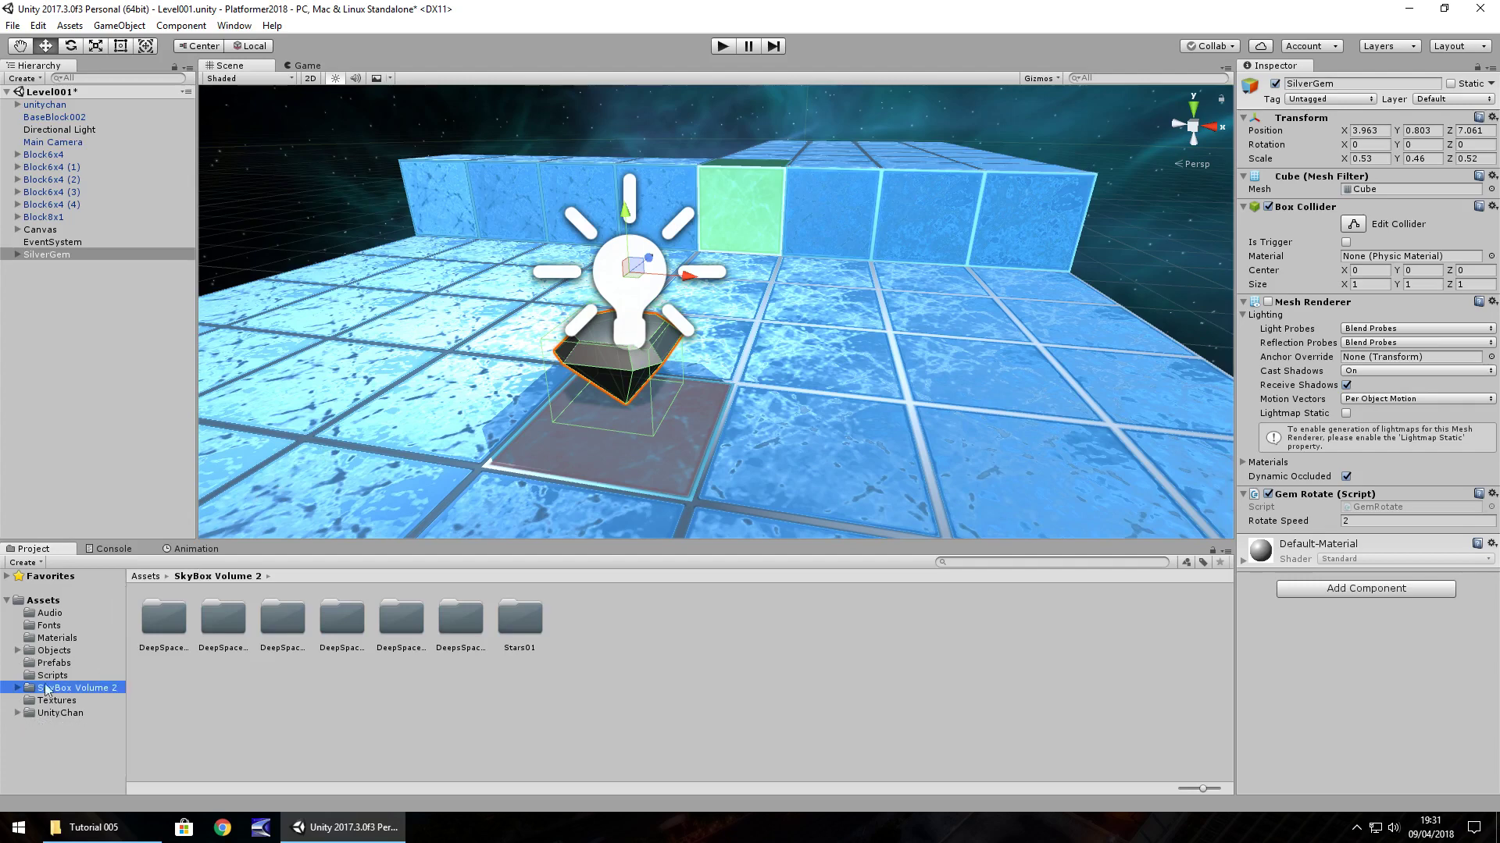
click(48, 676)
right_click(231, 625)
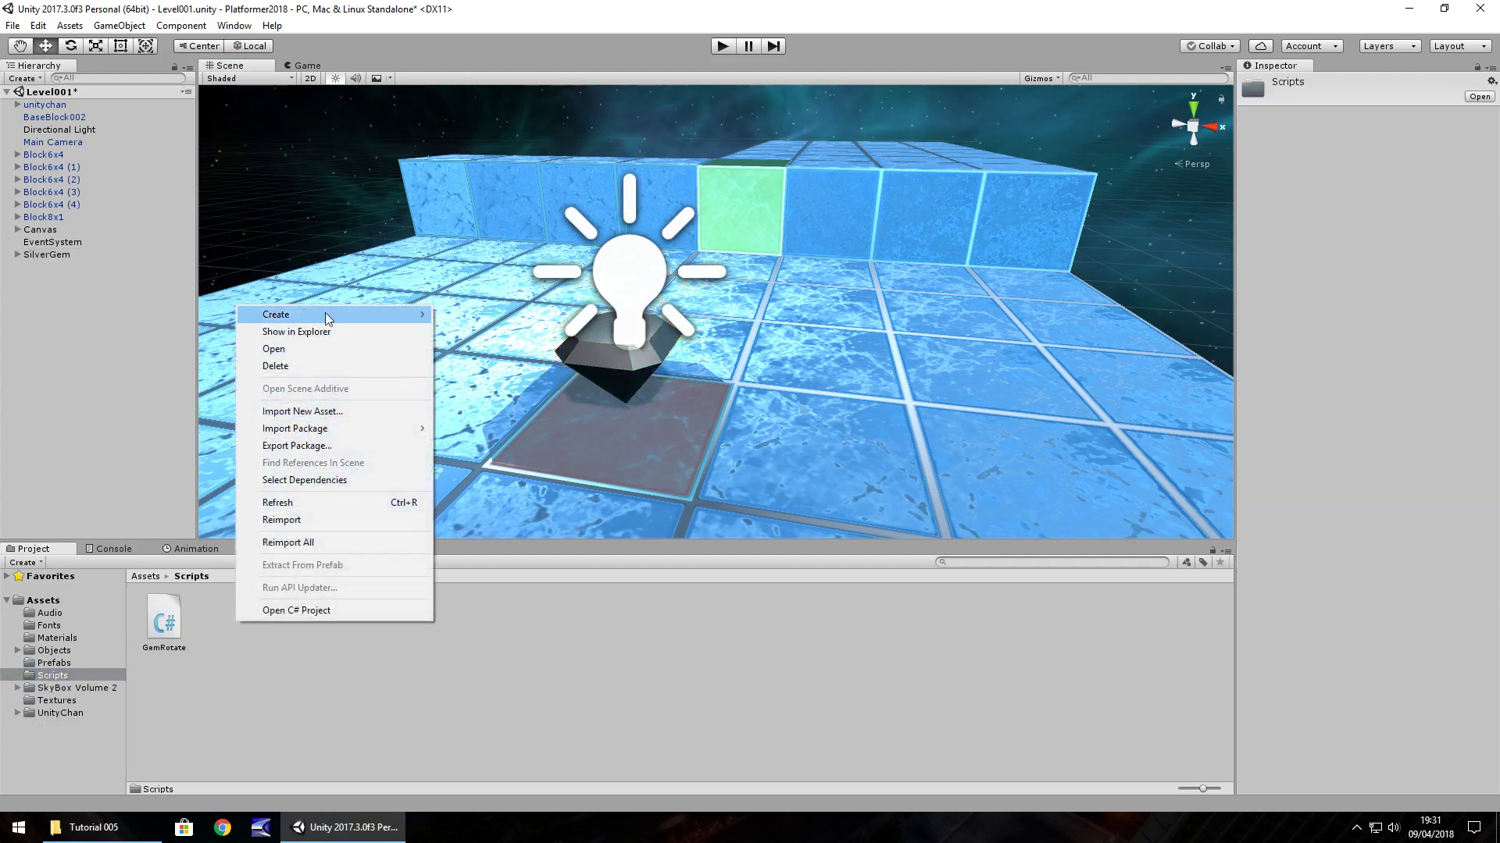
mouse_move(375, 314)
click(487, 331)
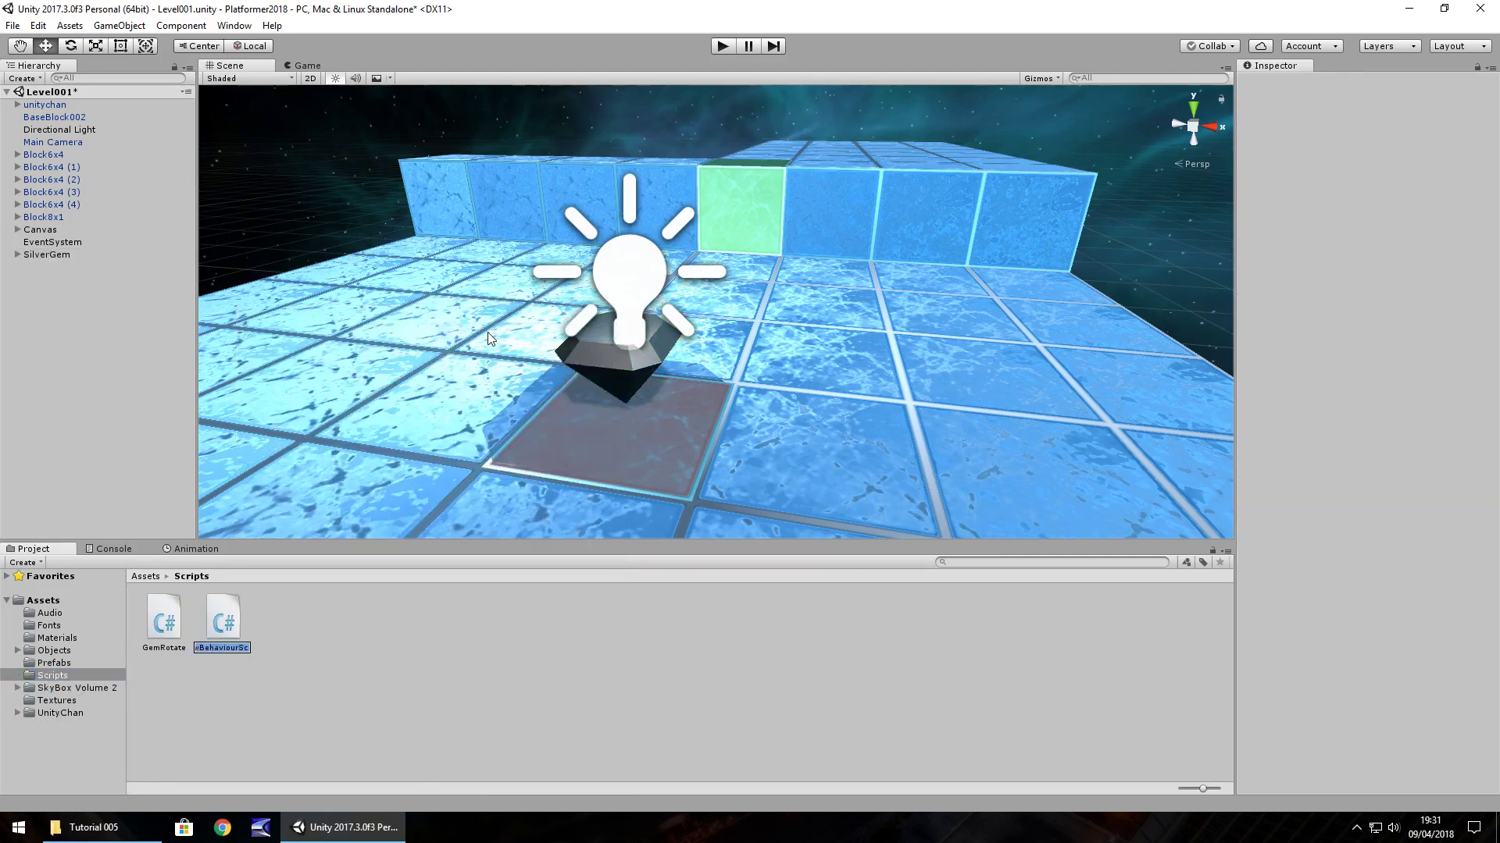
text(GemSilver)
key(Return)
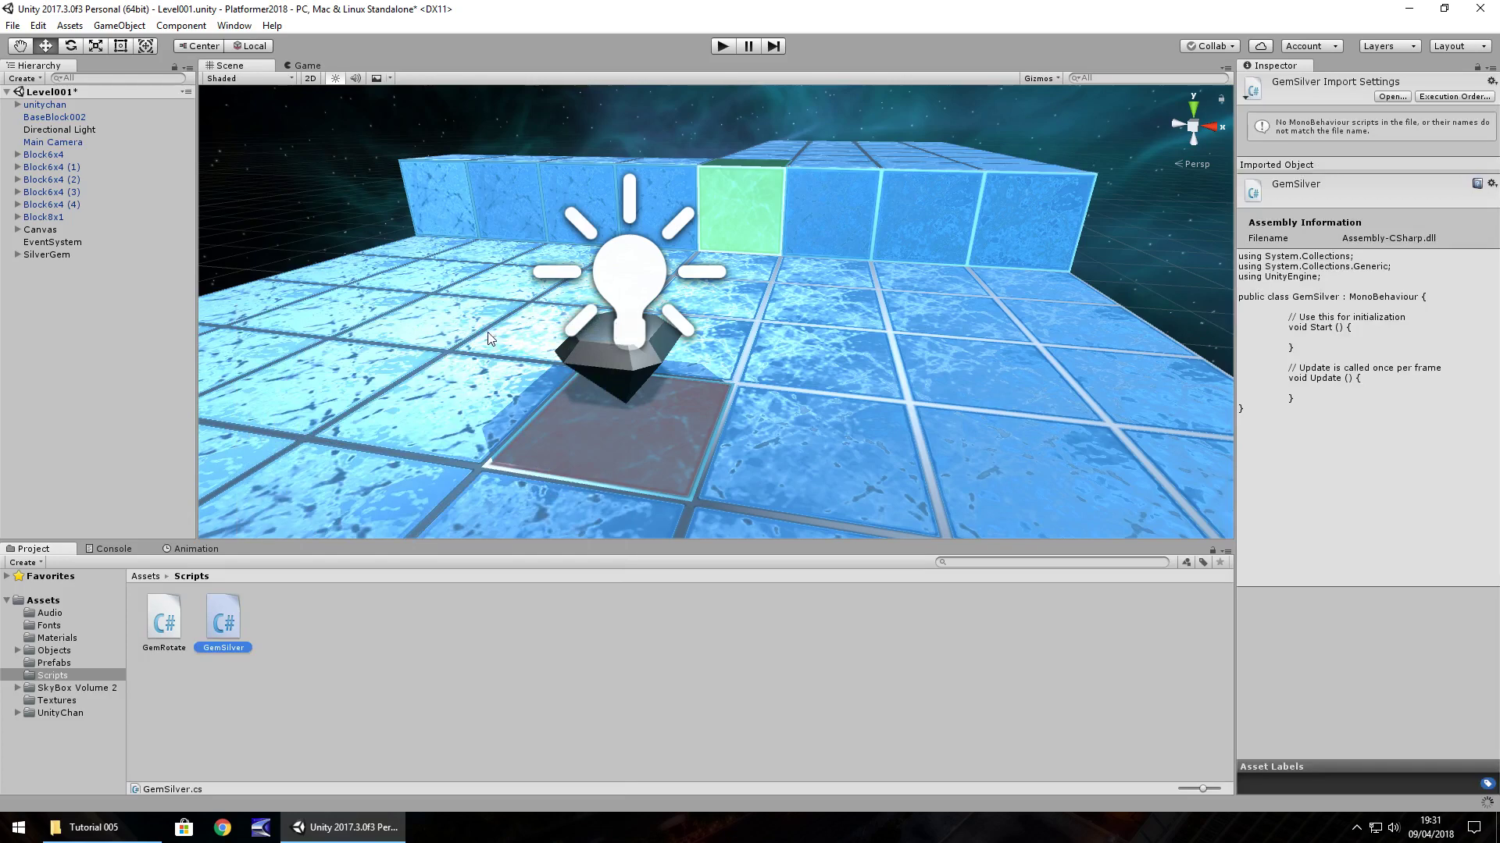
Step: Open GemSilver.cs in Visual Studio and delete the default Start and Update methods
key(Return)
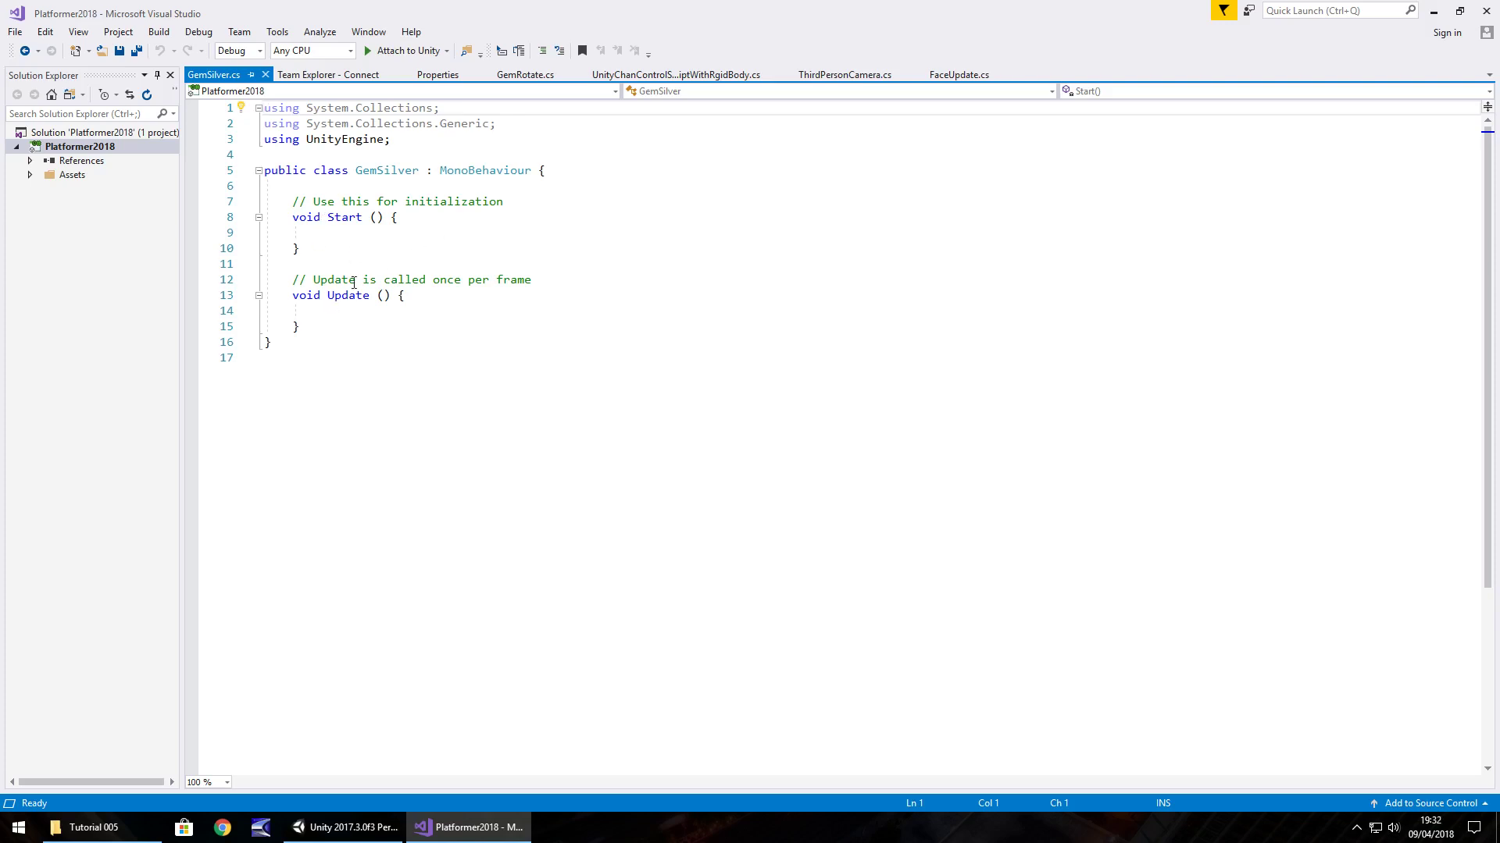
drag(319, 327, 247, 200)
key(Delete)
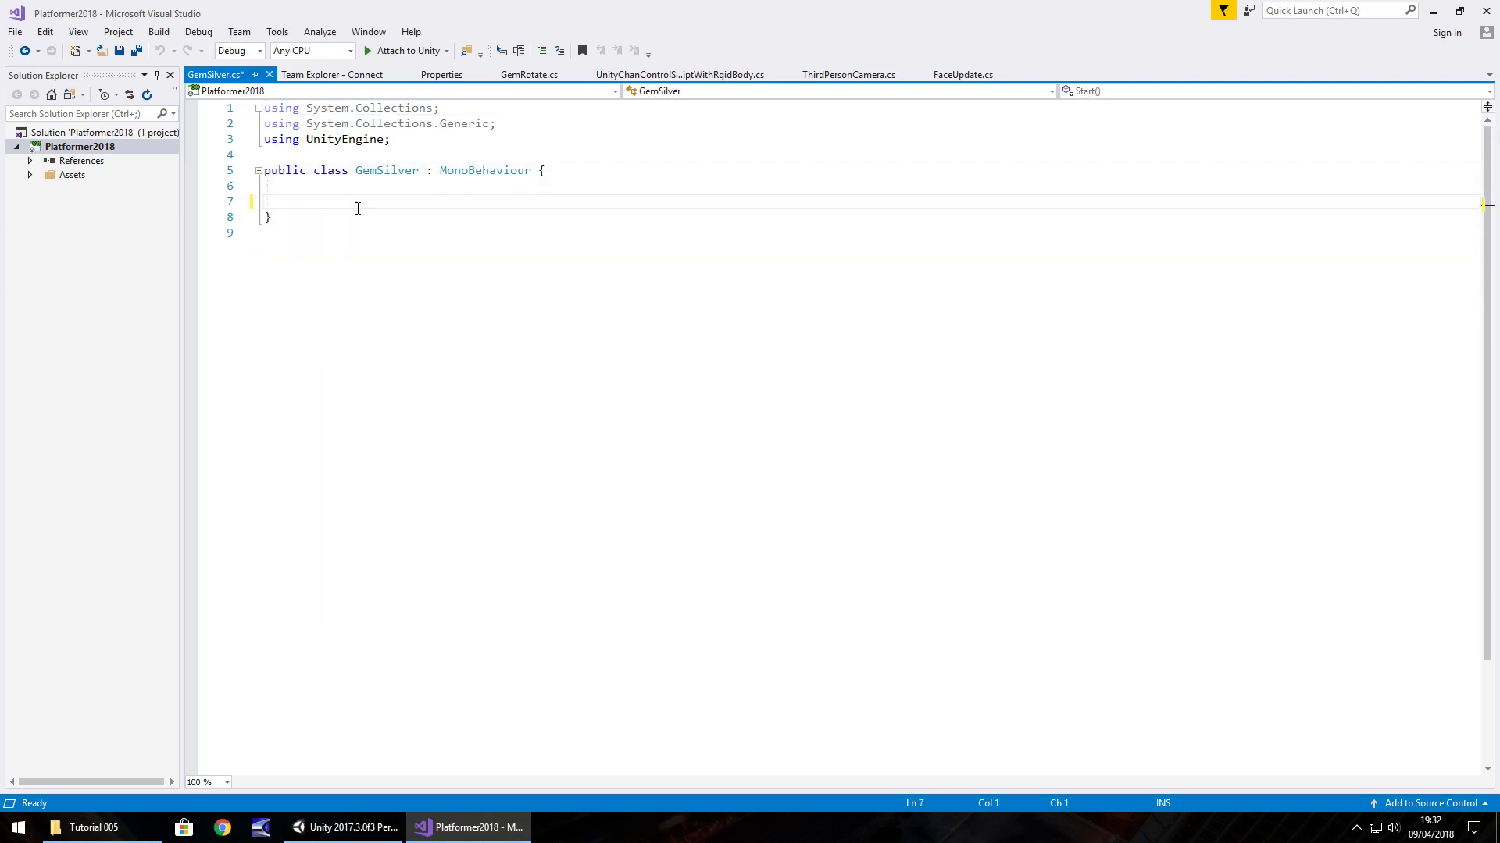
Step: Declare 'public GameObject ScoreBox;' inside the GemSilver class
key(Return)
key(Up)
text(public)
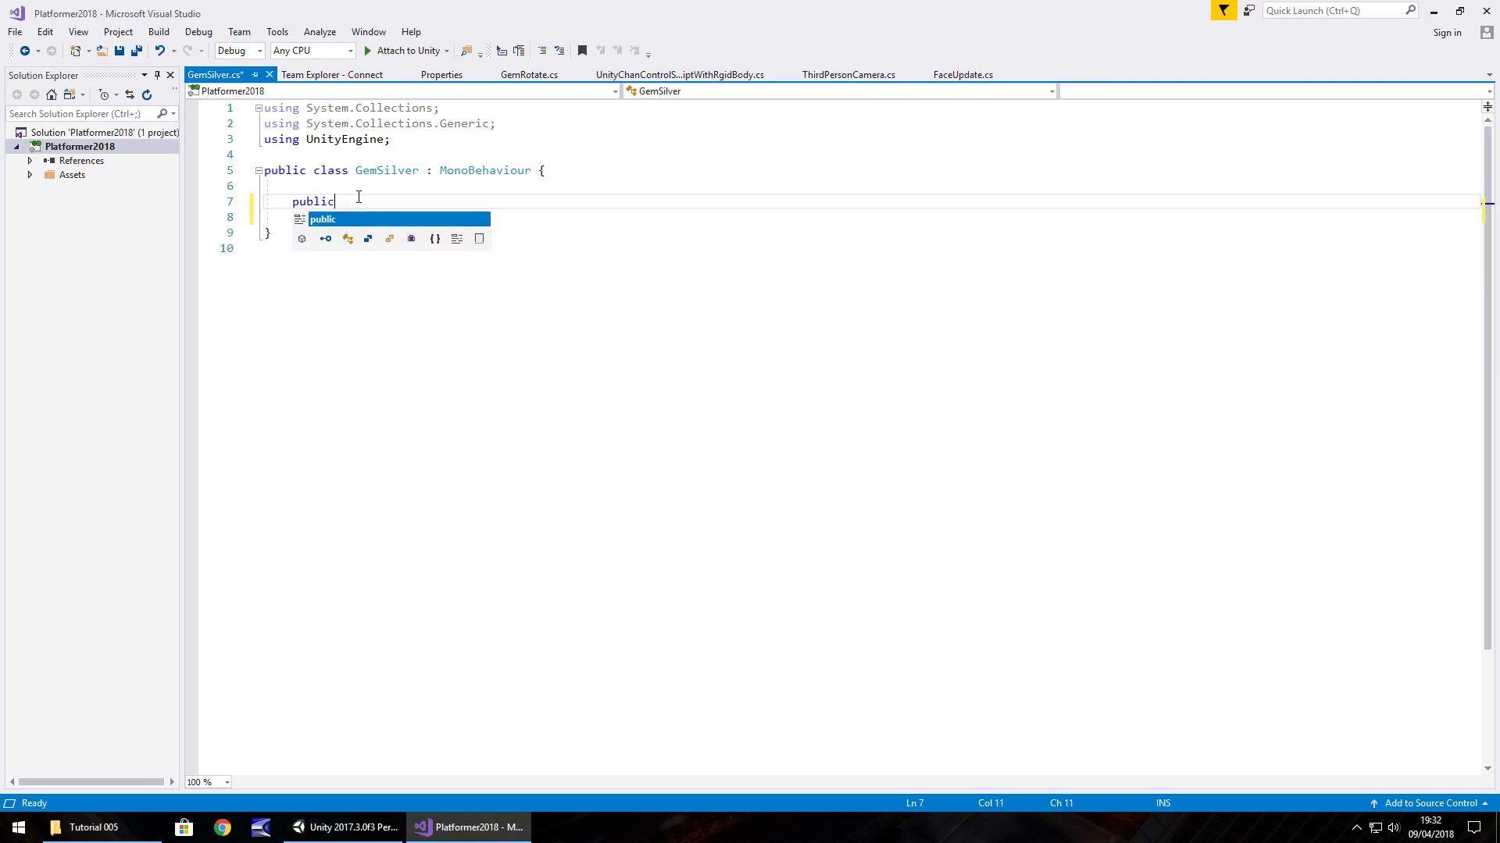
text( GameO)
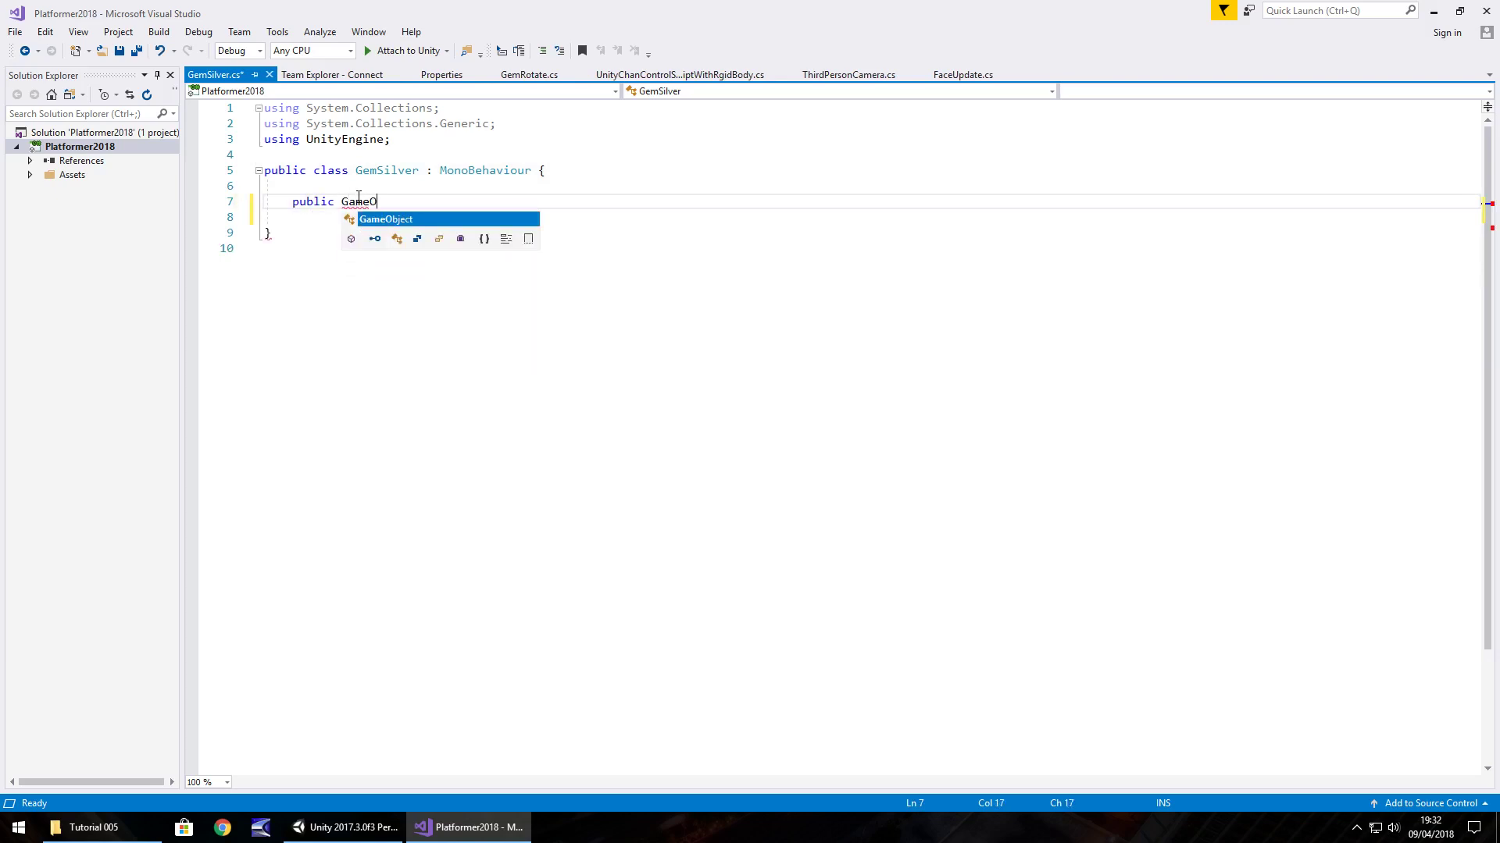
text(bject)
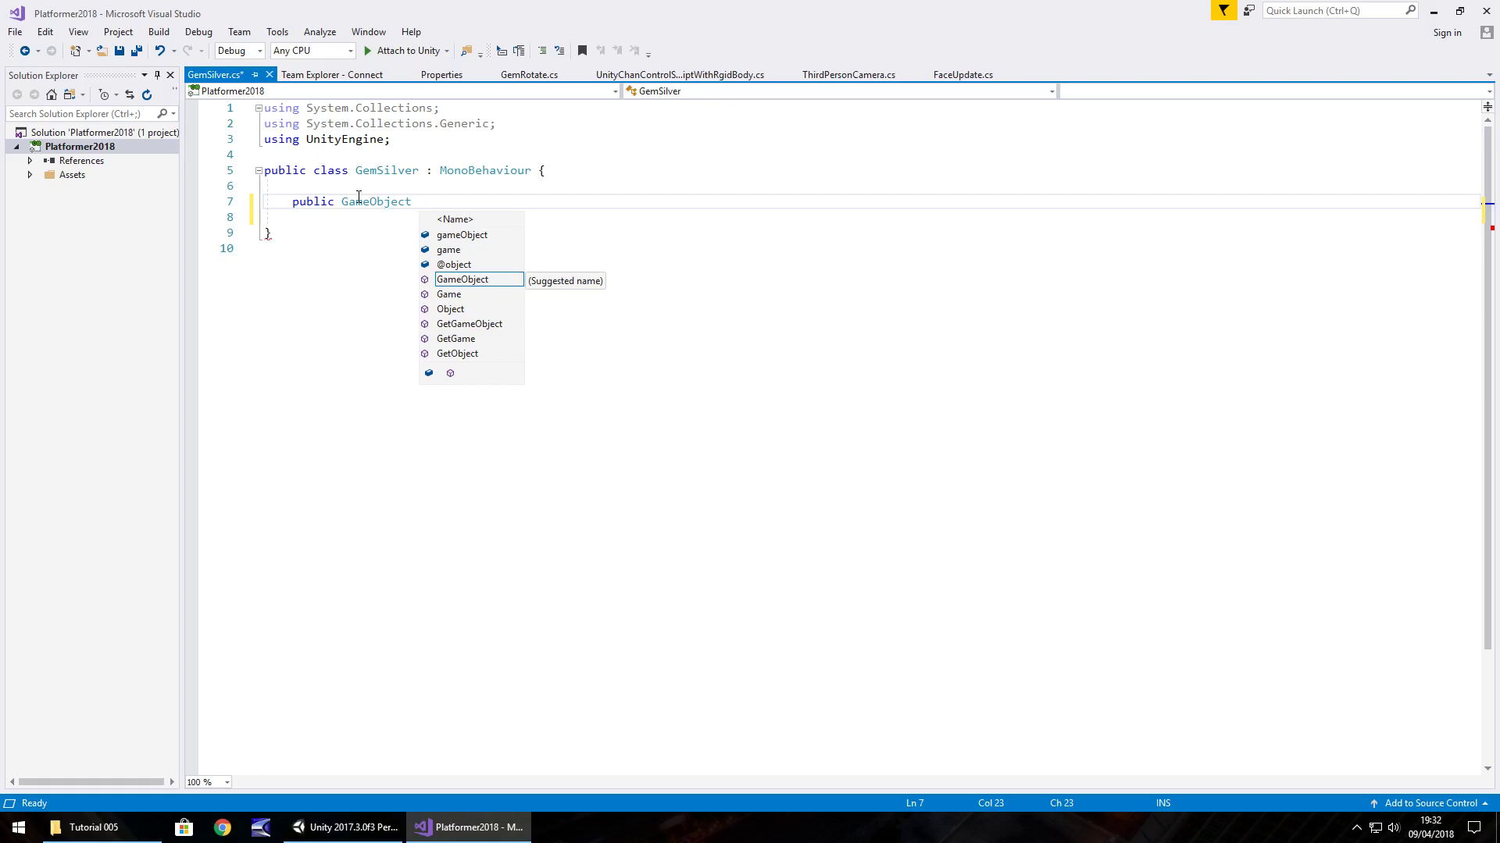
text(Score)
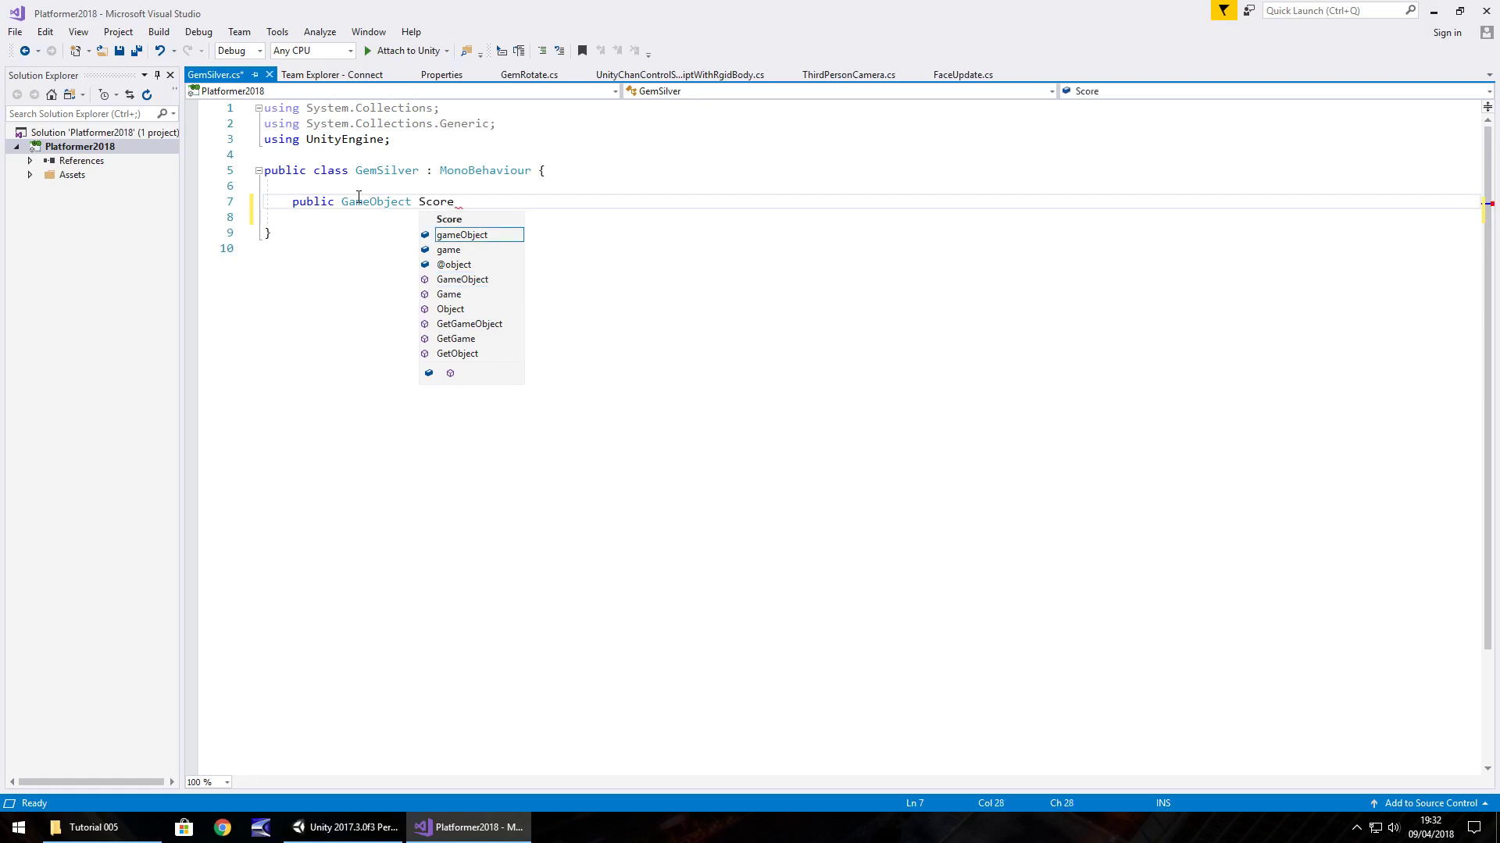
text(Box;)
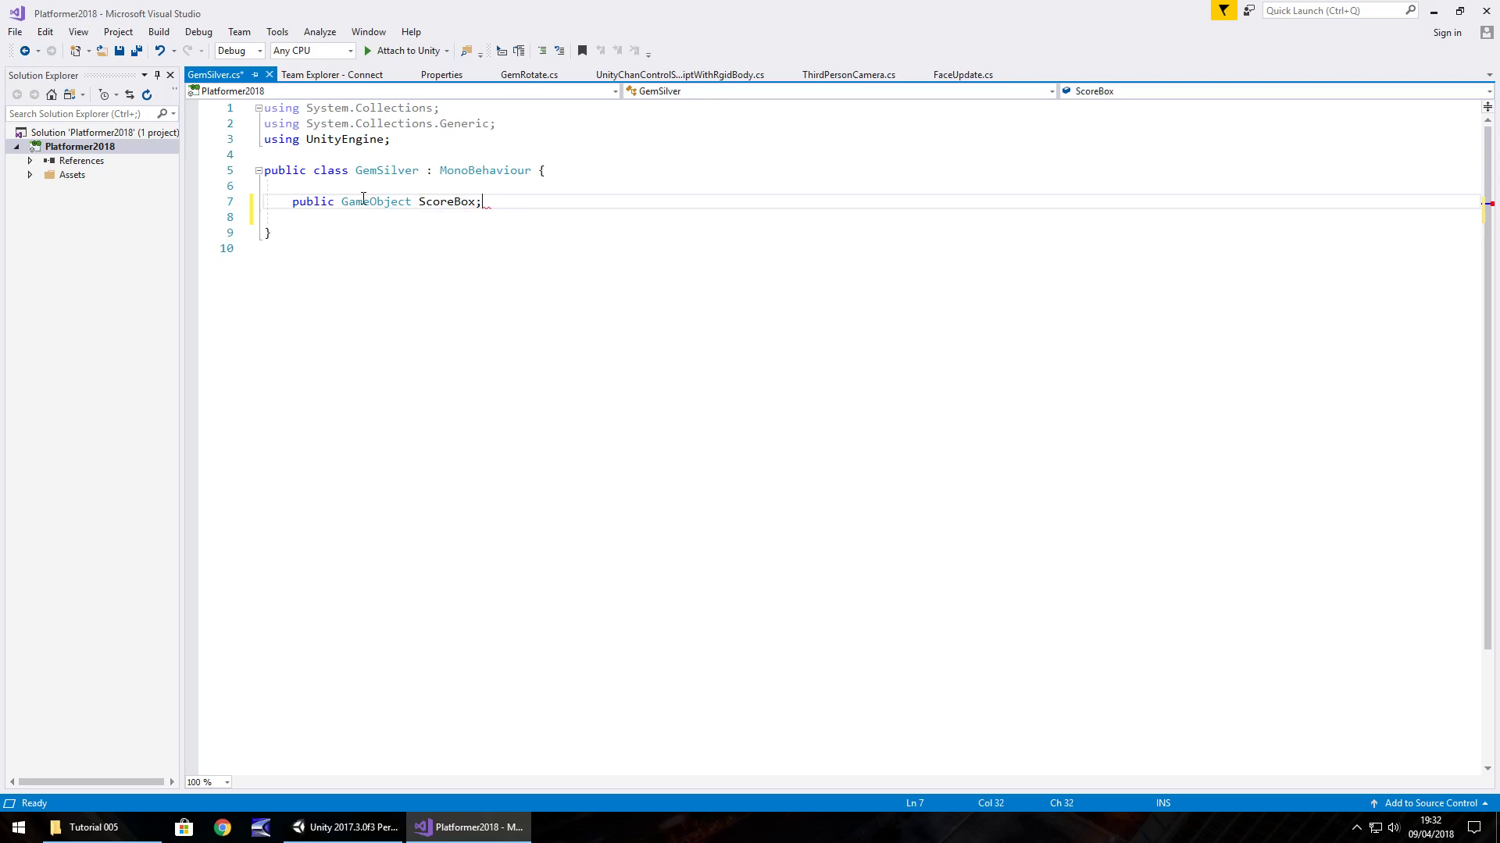
key(Return)
key(Return)
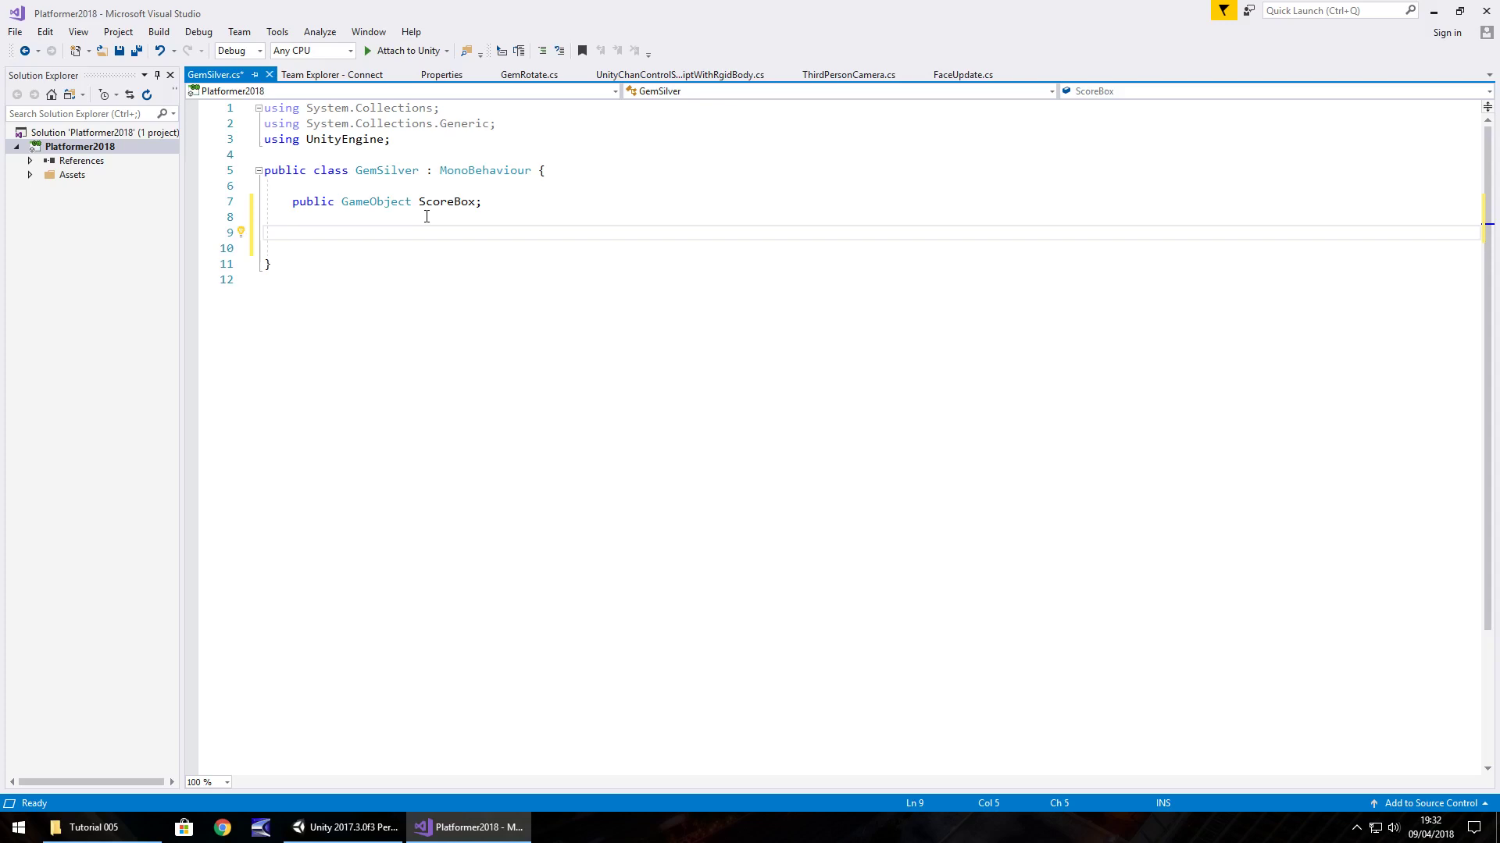
click(423, 216)
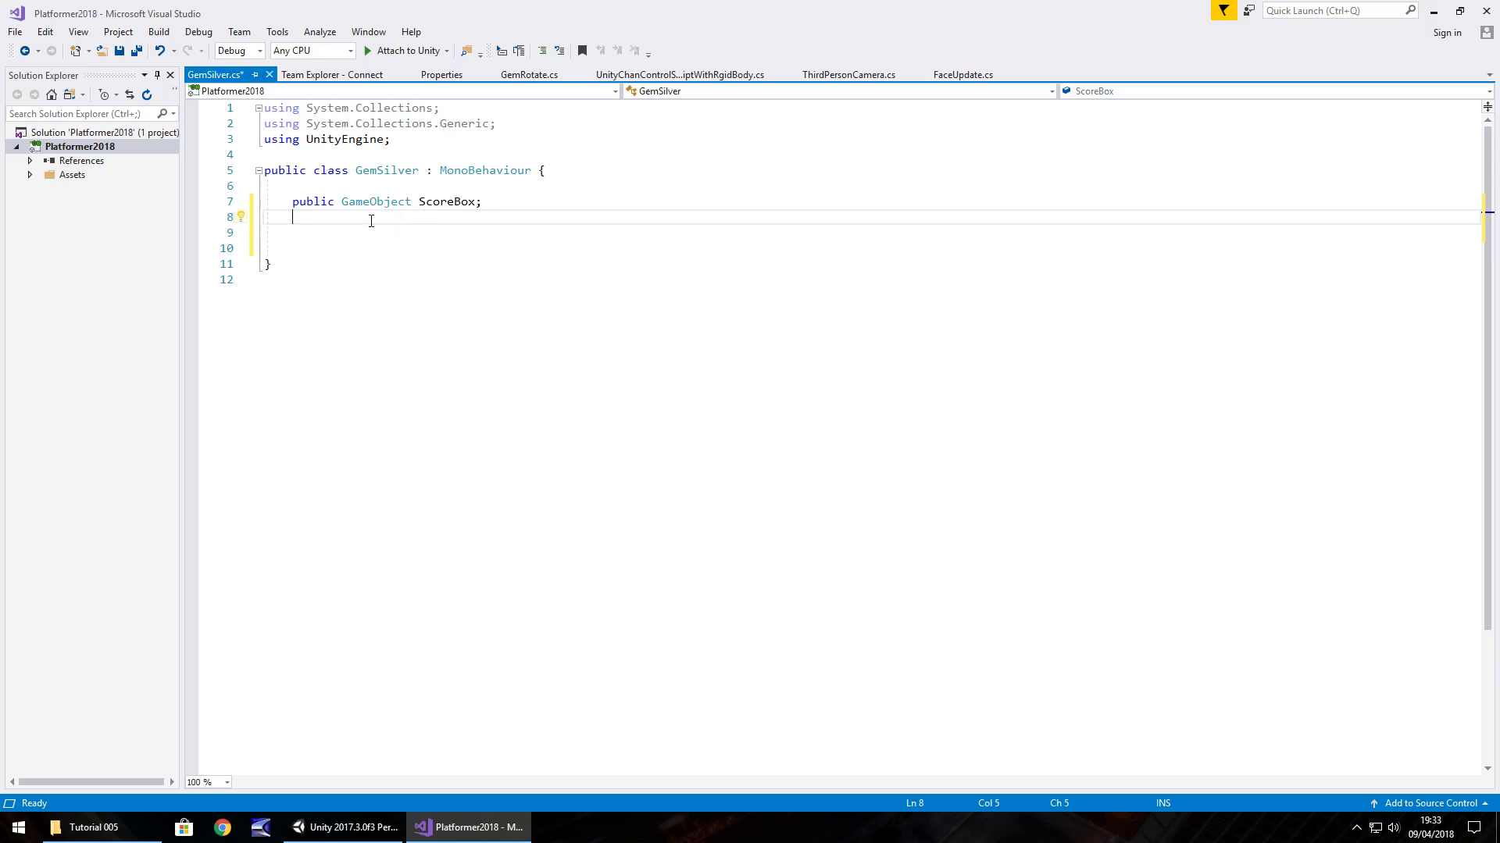
Step: Insert an OnTriggerEnter method stub, removing 'private' and the Collider other parameter
click(353, 231)
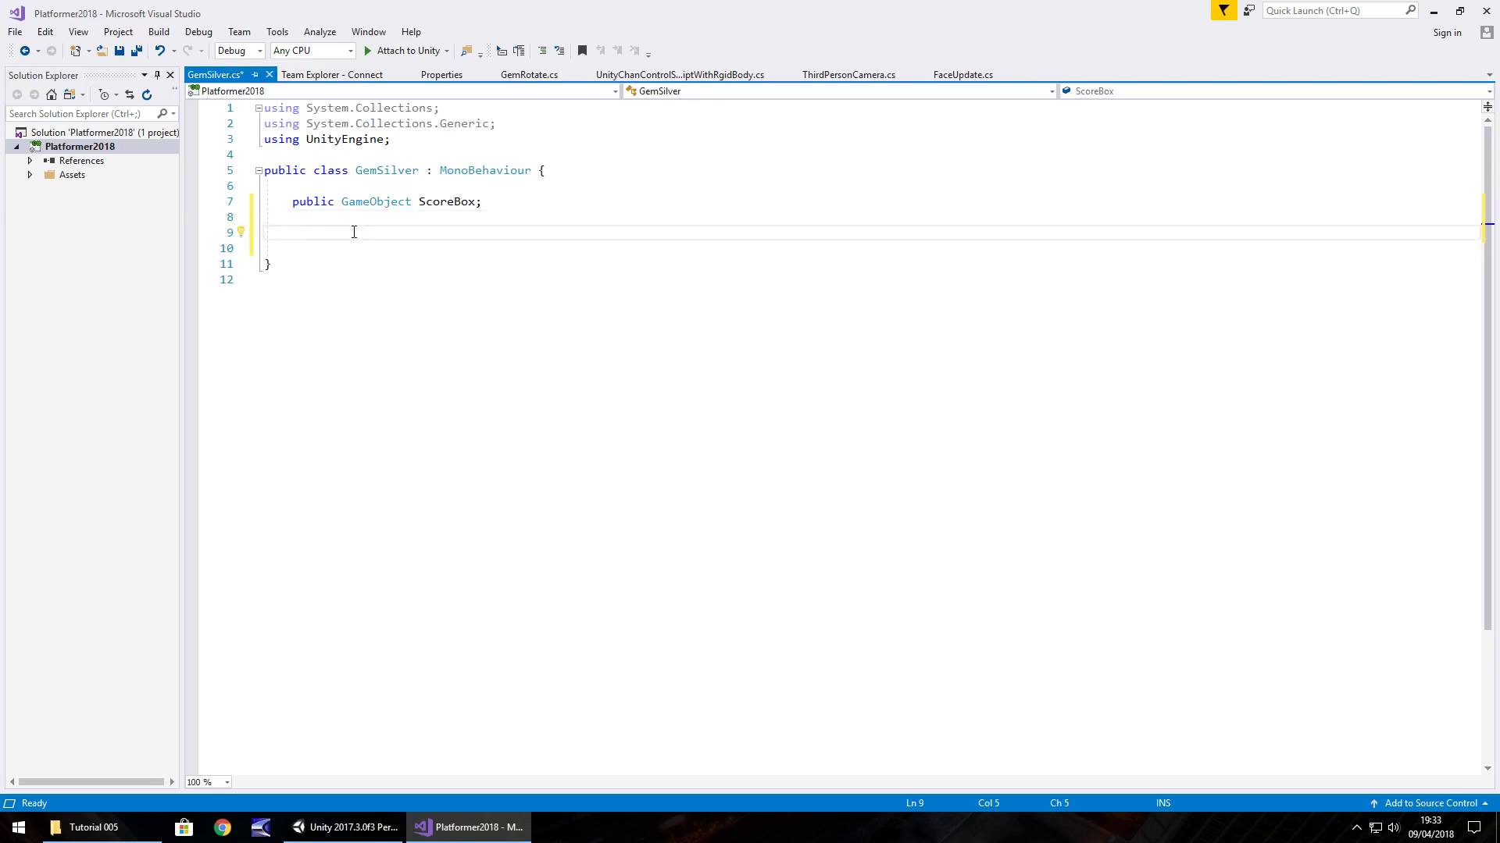
text(void OnTrigger)
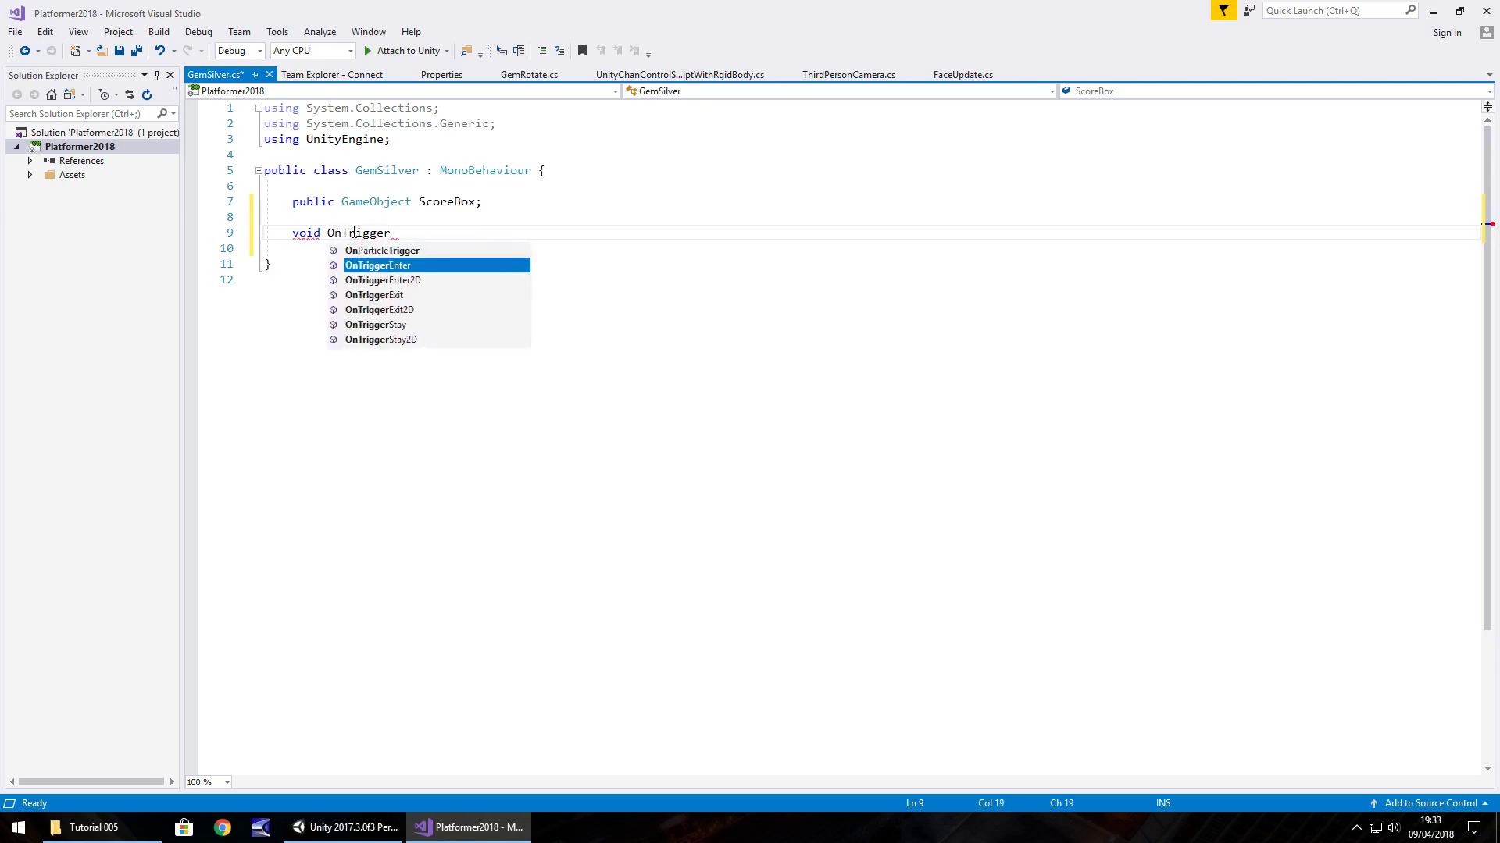
text(Enter)
key(Tab)
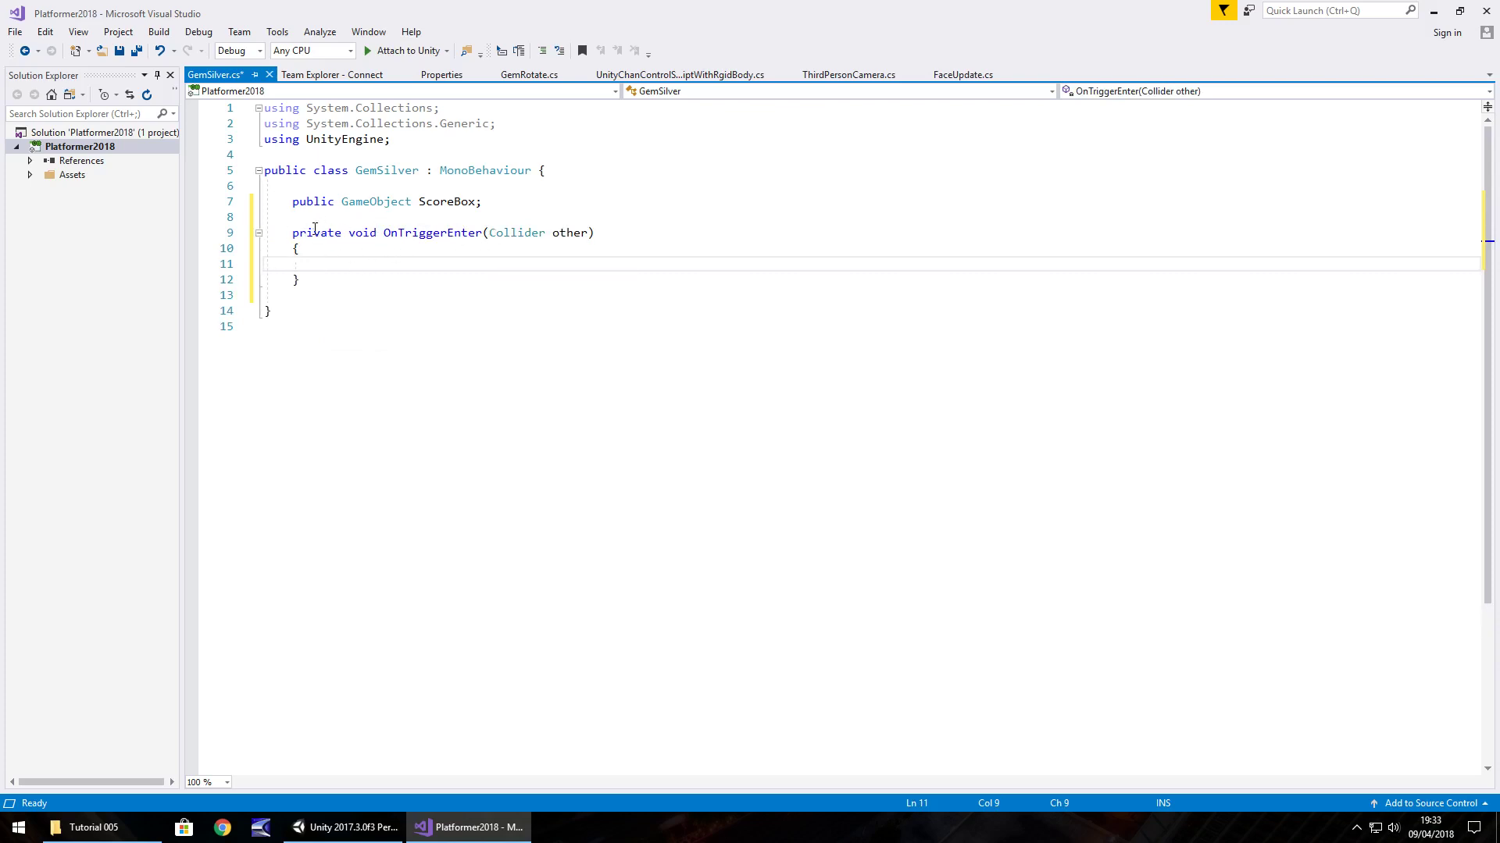
drag(349, 233, 293, 235)
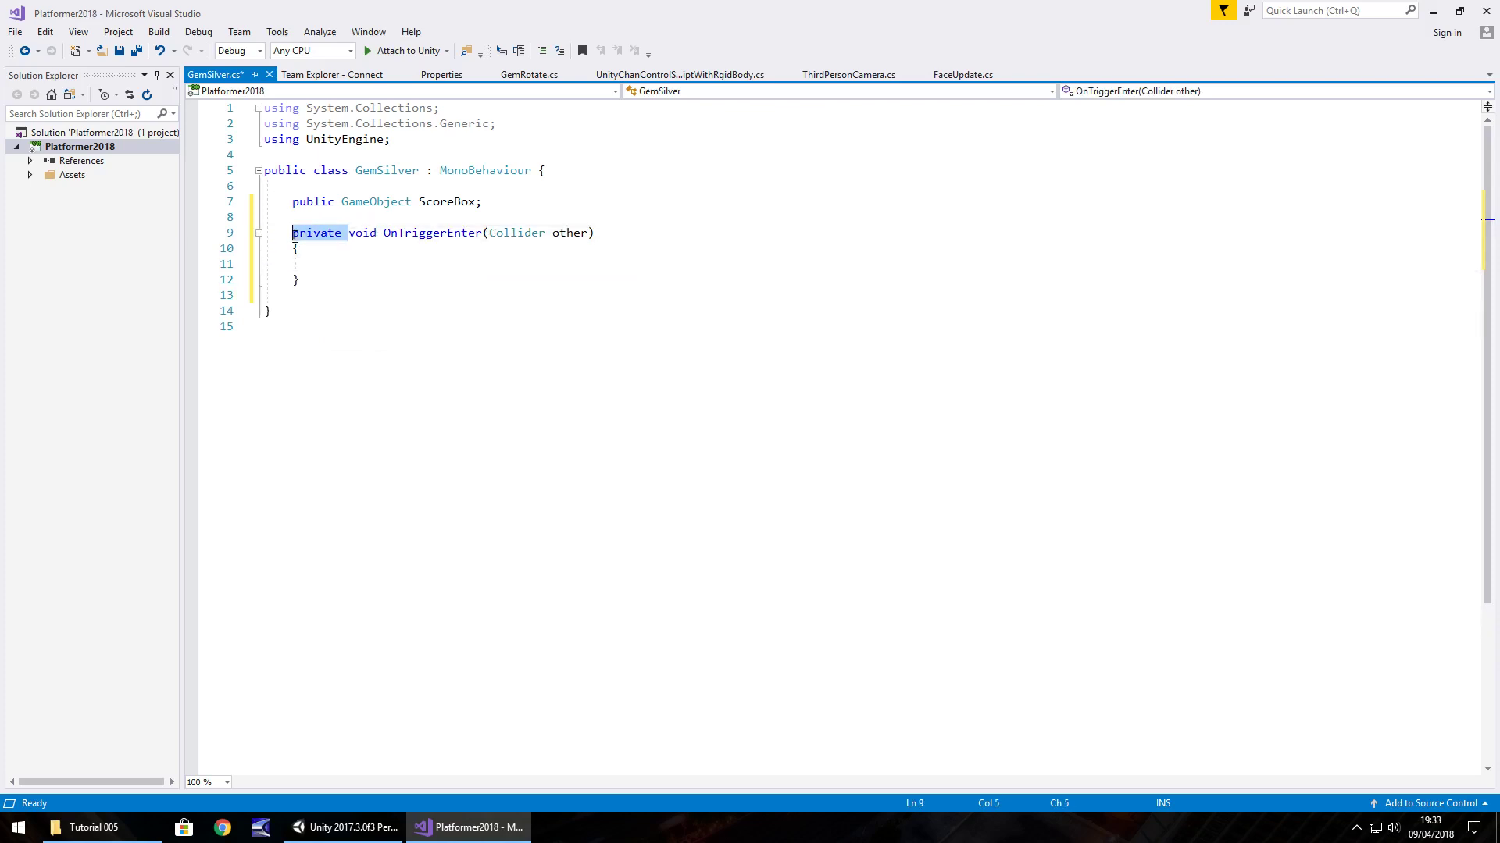
key(Delete)
drag(533, 233, 433, 234)
key(Delete)
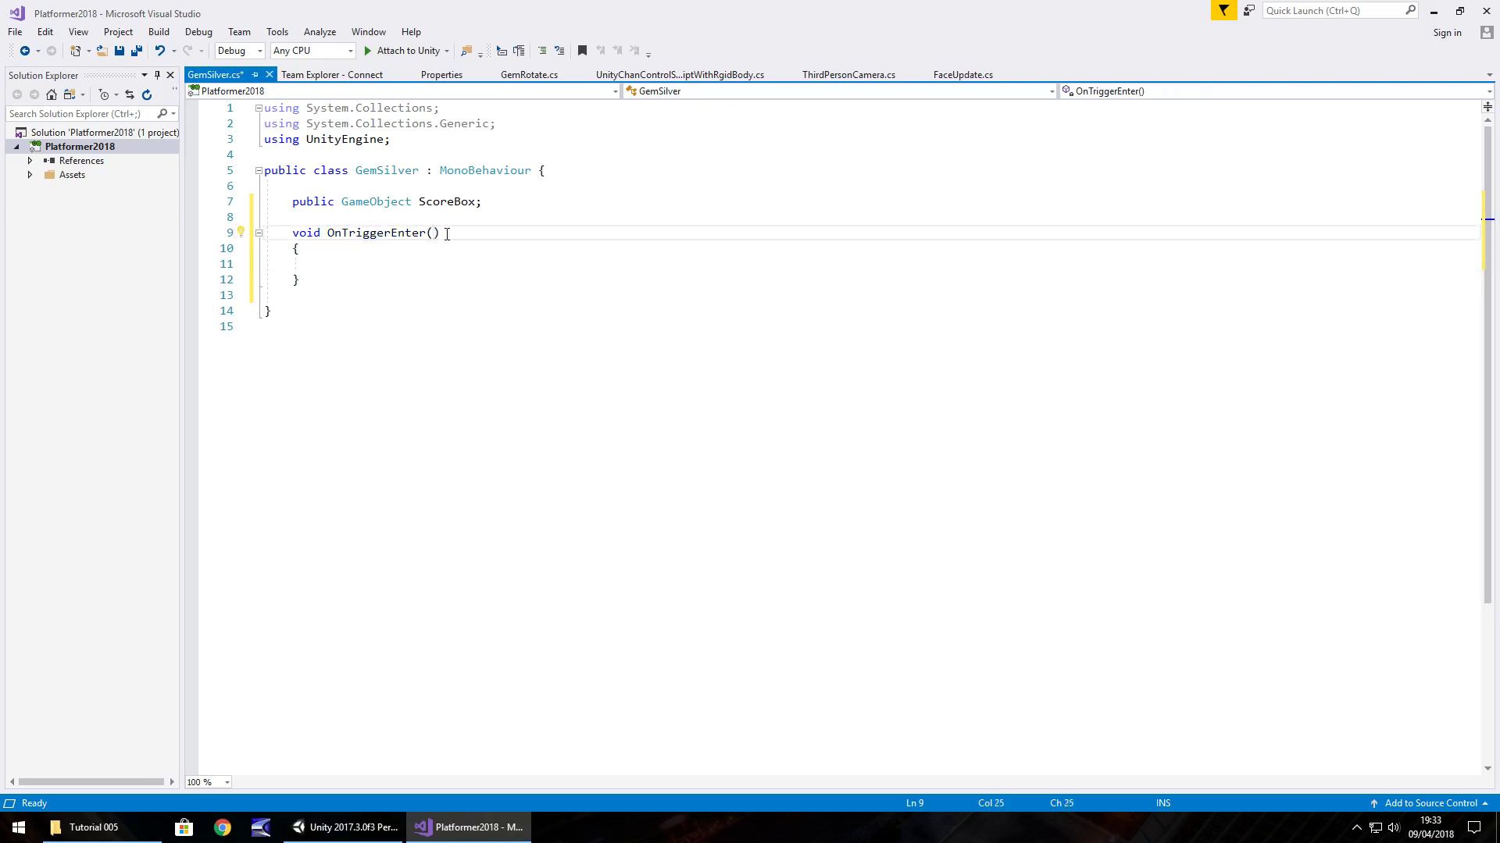
Step: Add 'Destroy(gameObject);' to OnTriggerEnter, save the script and return to Unity
click(423, 261)
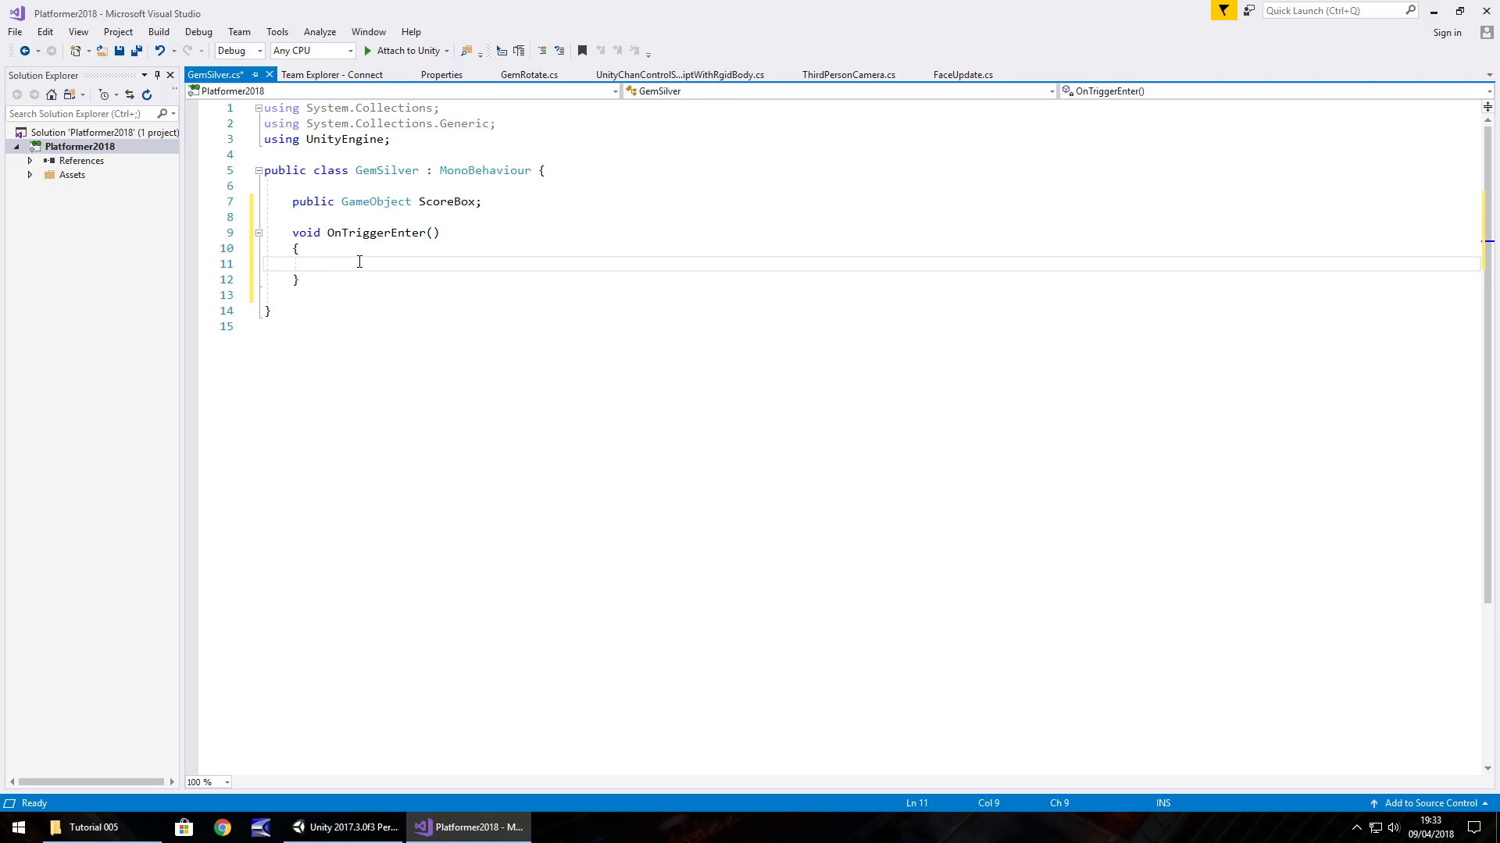
text(Des)
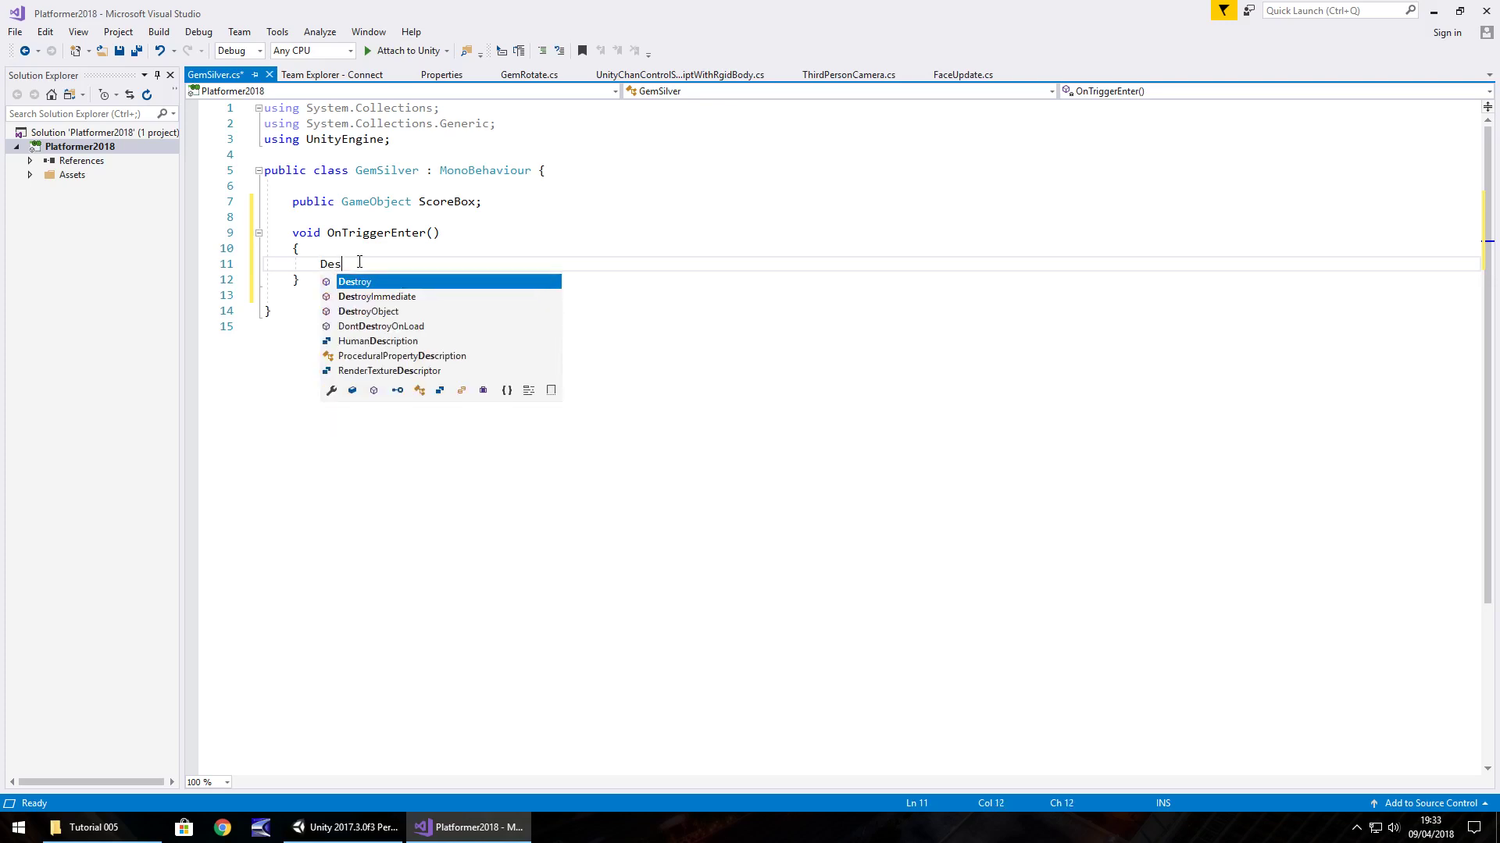
text(troy()
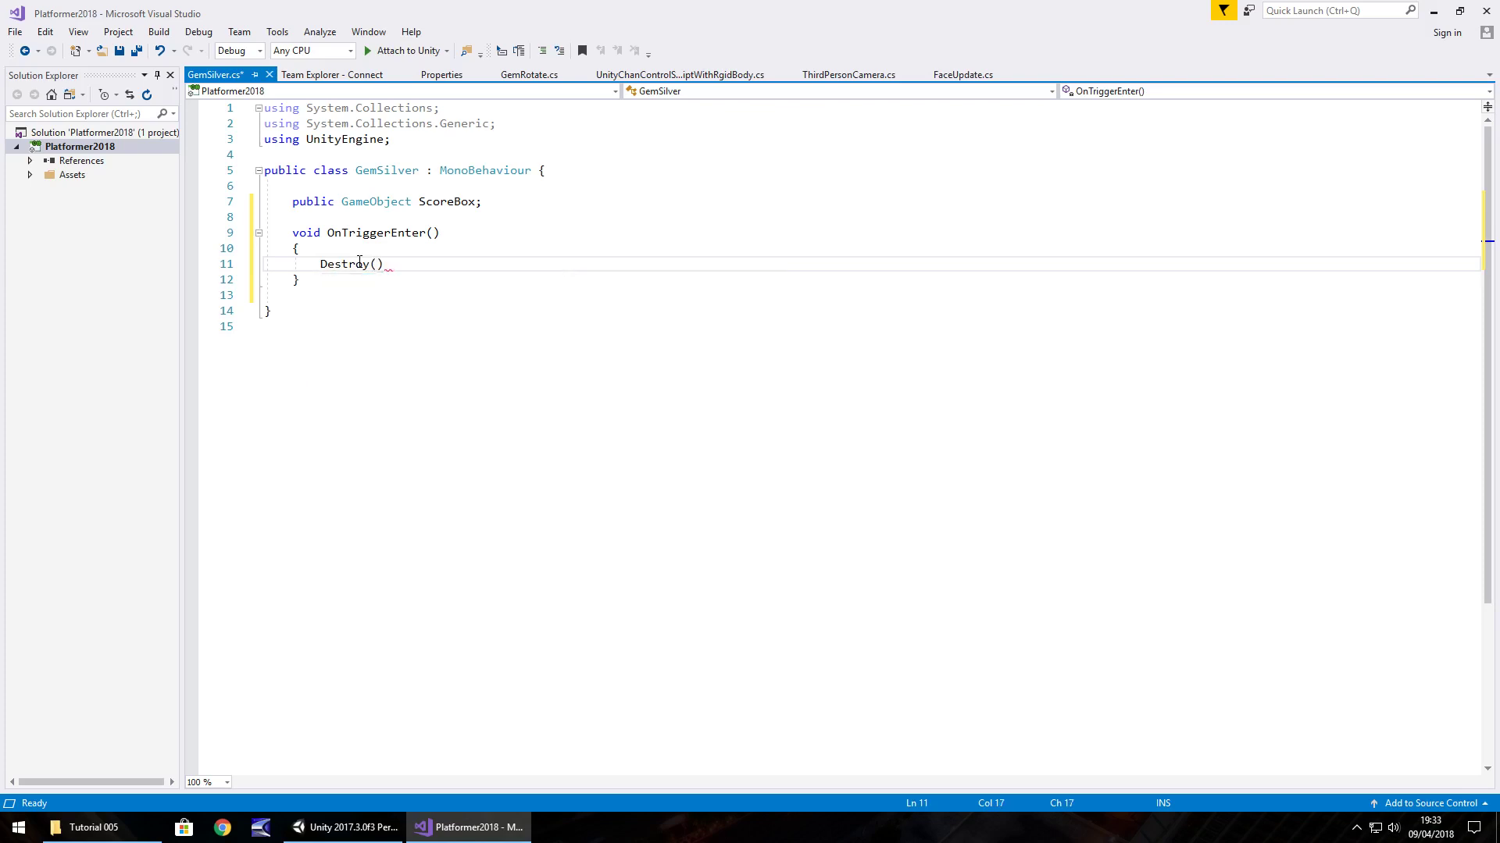
text(gameObje)
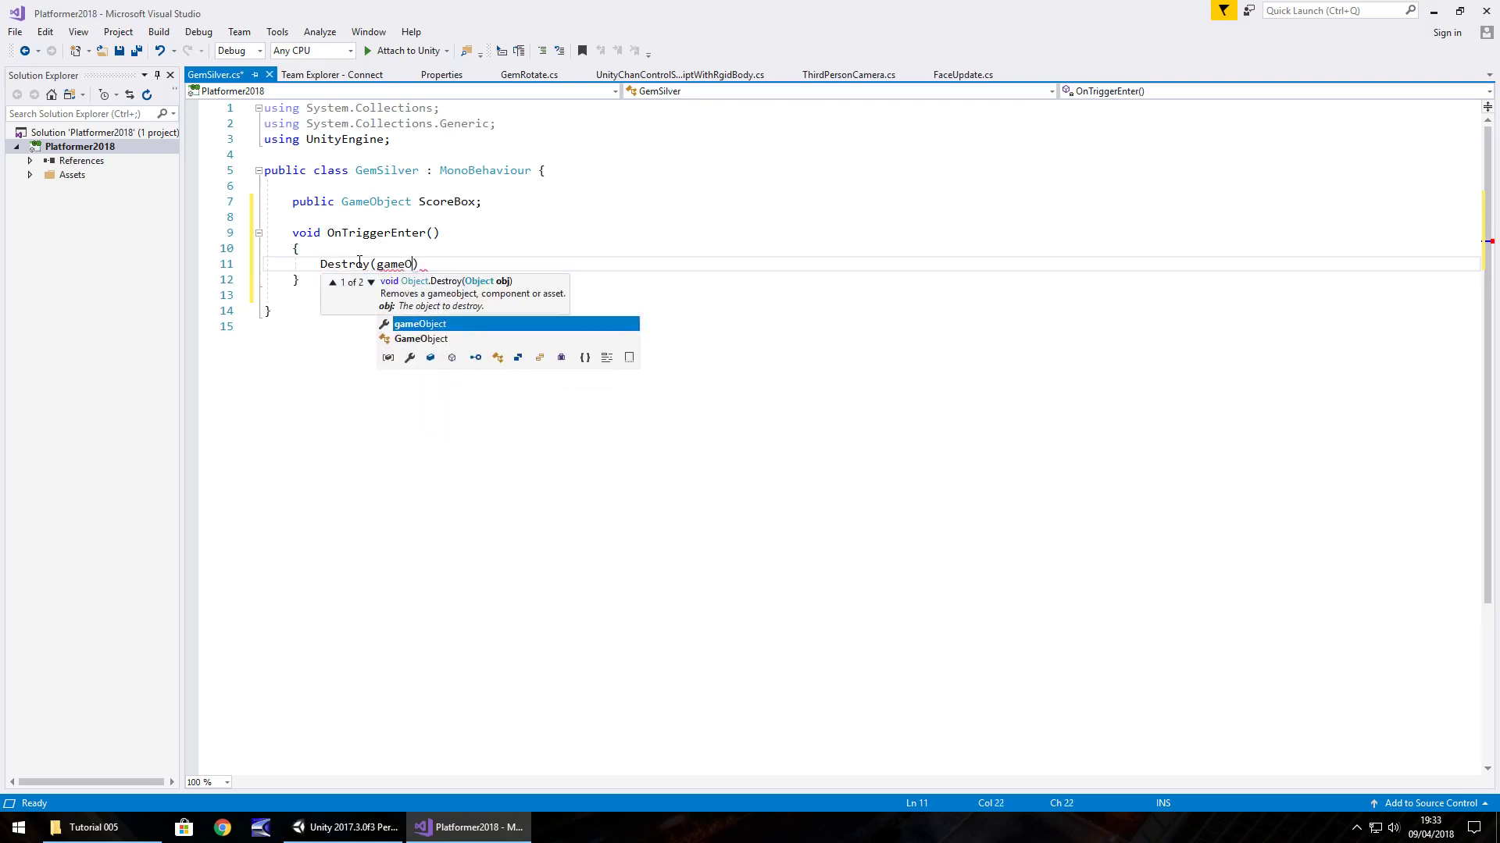
text(ct);)
key(ctrl+s)
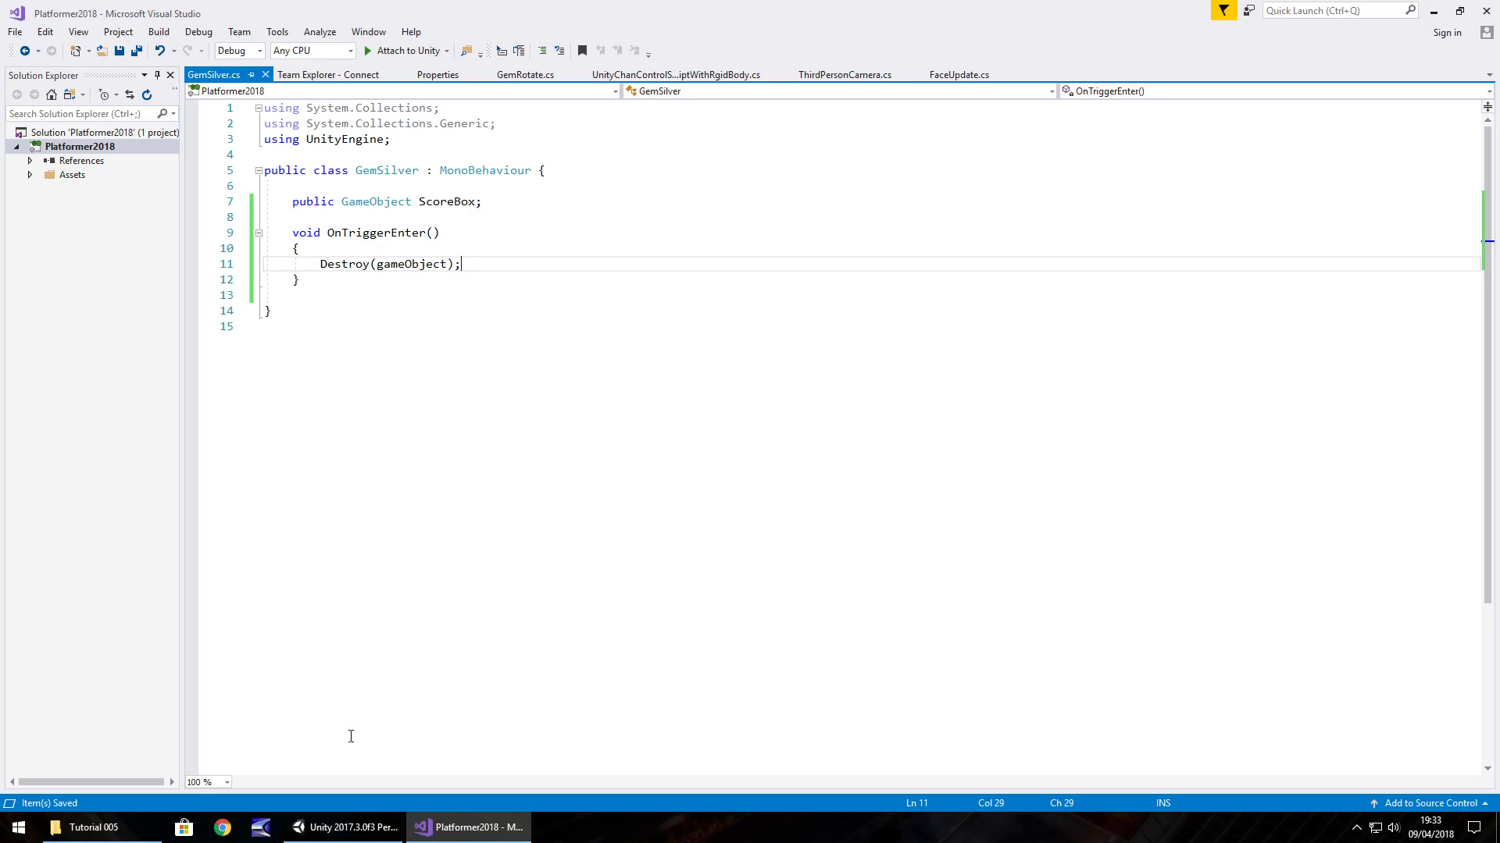
click(344, 827)
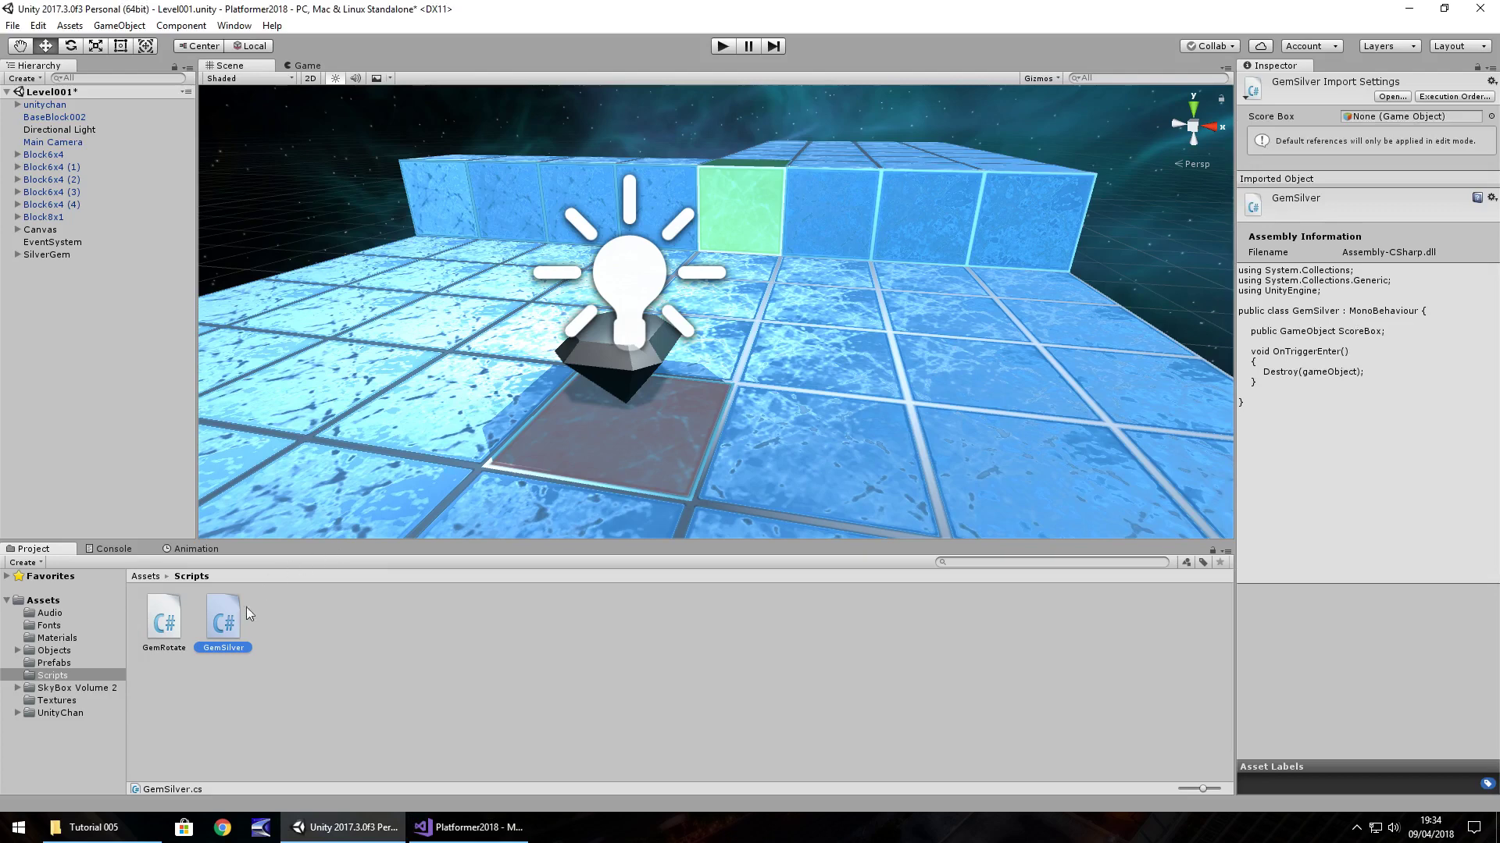
Step: Attach the GemSilver script to SilverGem and assign the Canvas's ScoreBox to its Score Box field
drag(224, 640, 46, 258)
click(602, 363)
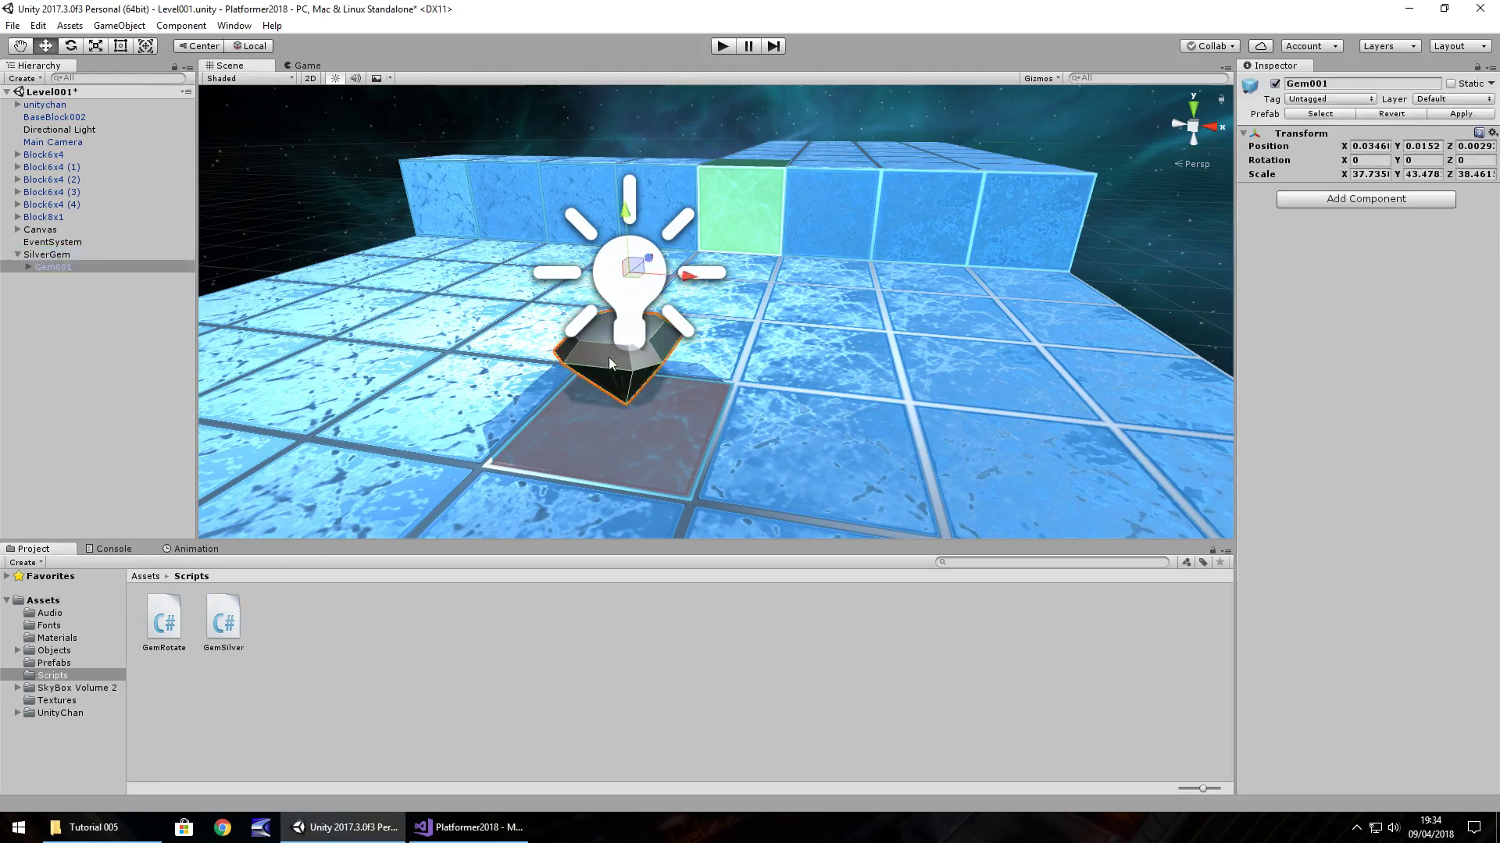
click(47, 255)
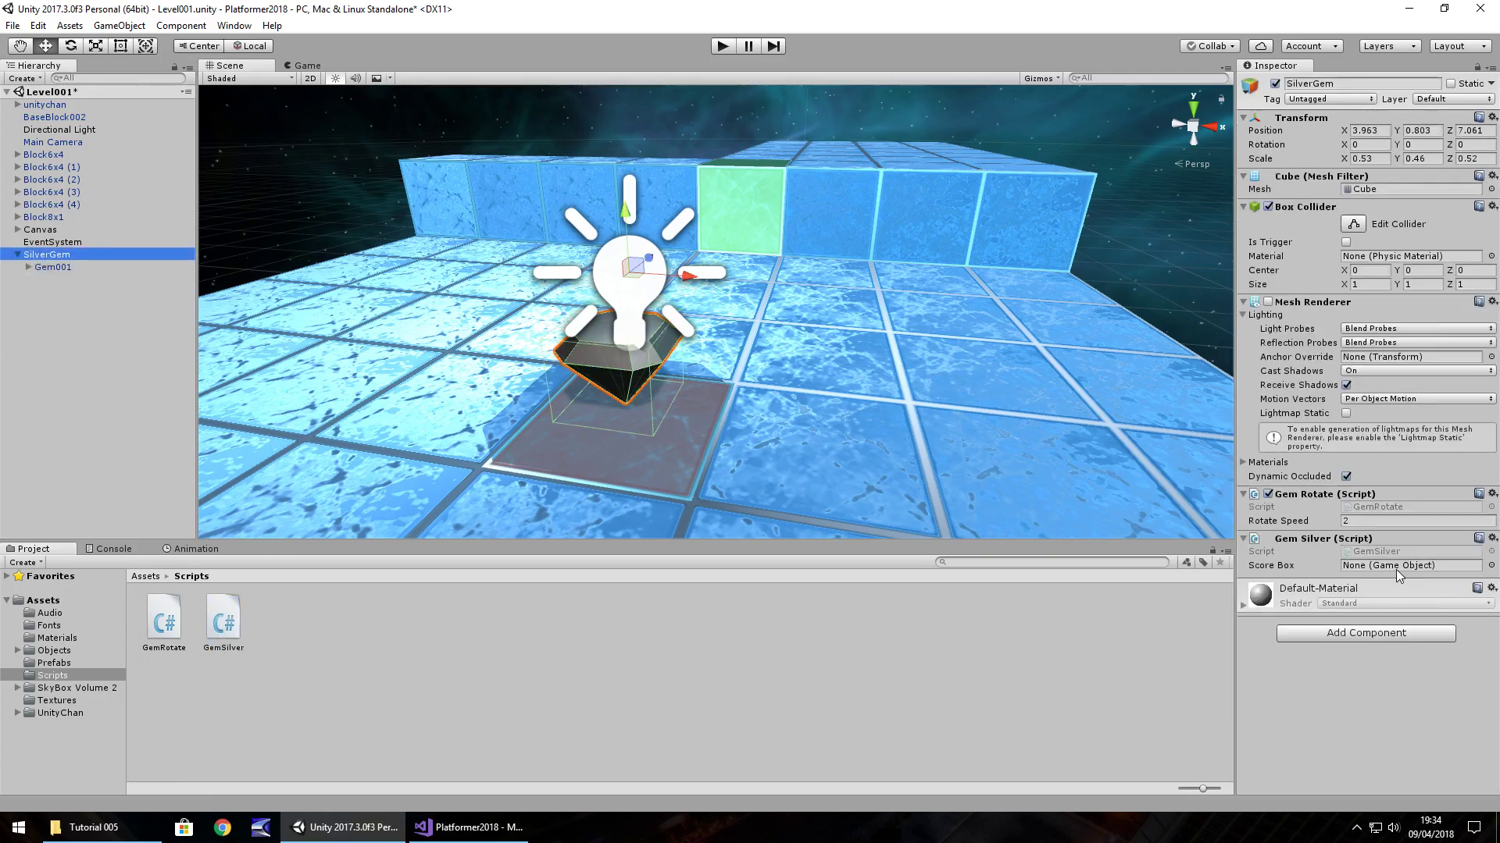
click(18, 230)
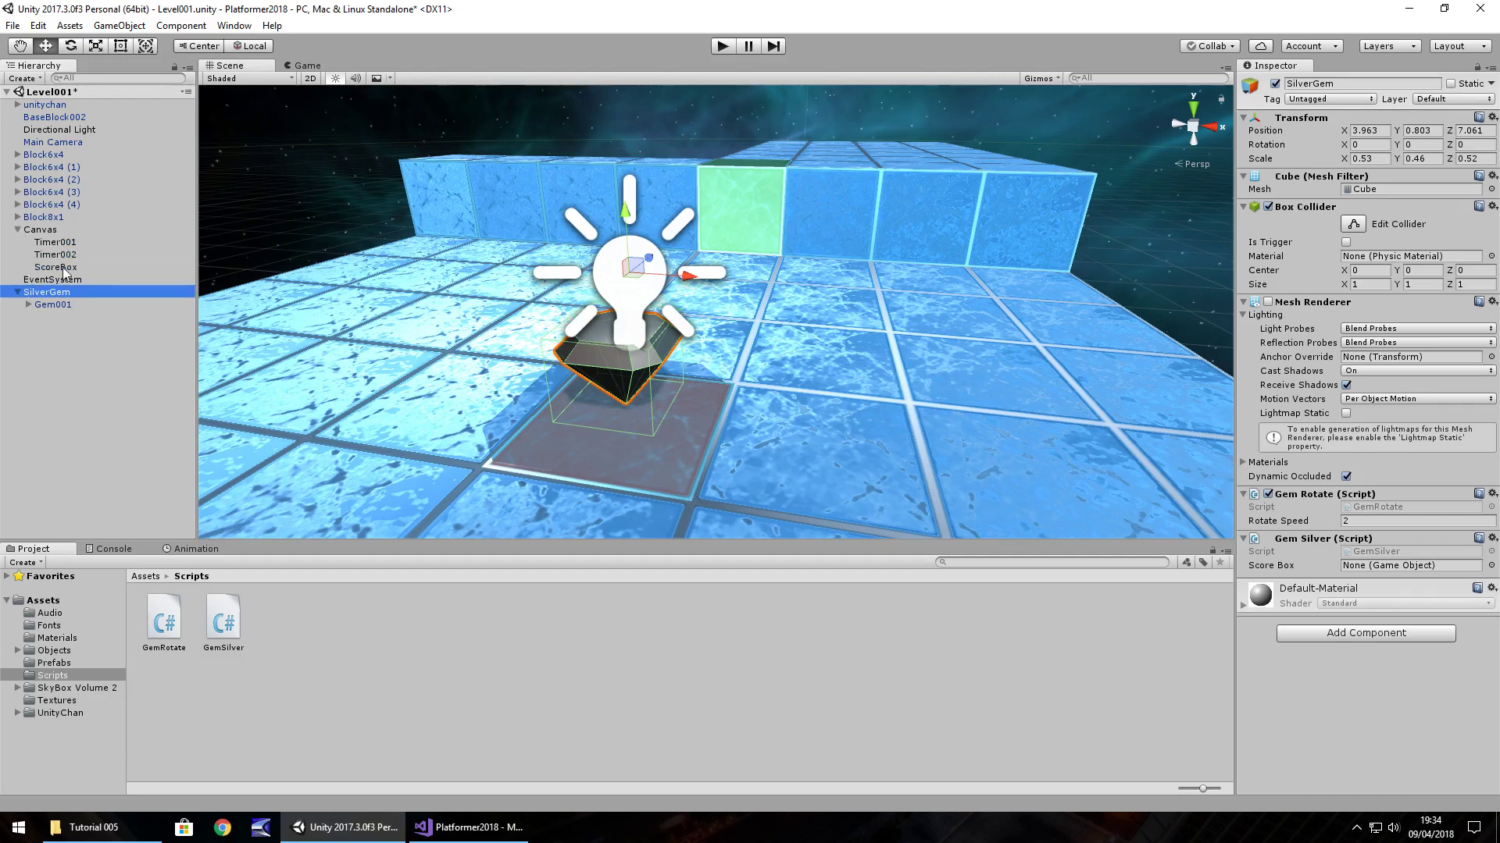
drag(56, 268, 1368, 570)
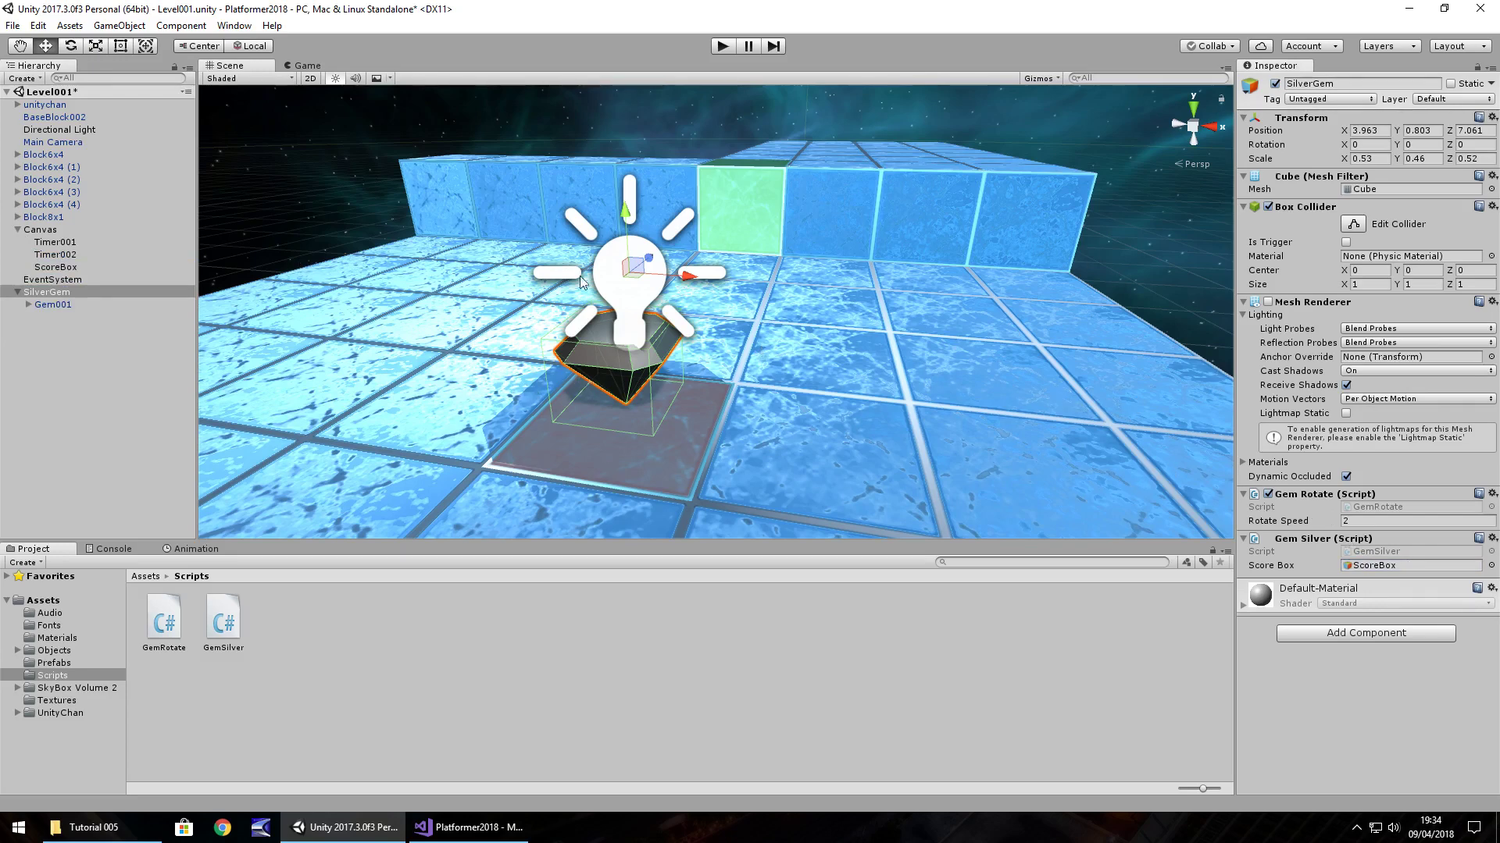
Step: Tick Is Trigger on SilverGem's Box Collider and start Play mode
click(33, 294)
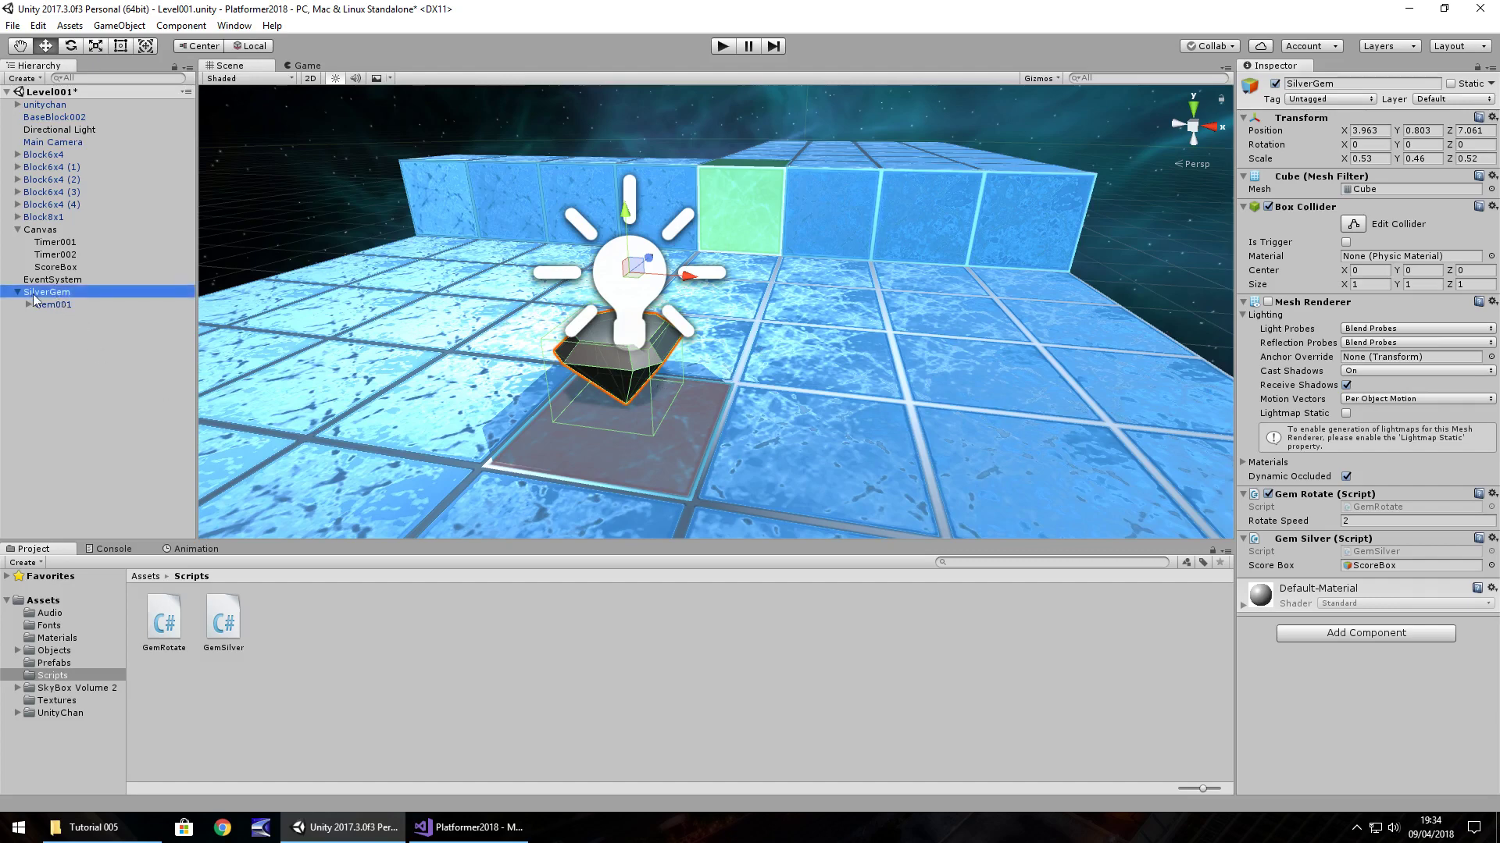
click(1347, 243)
click(721, 47)
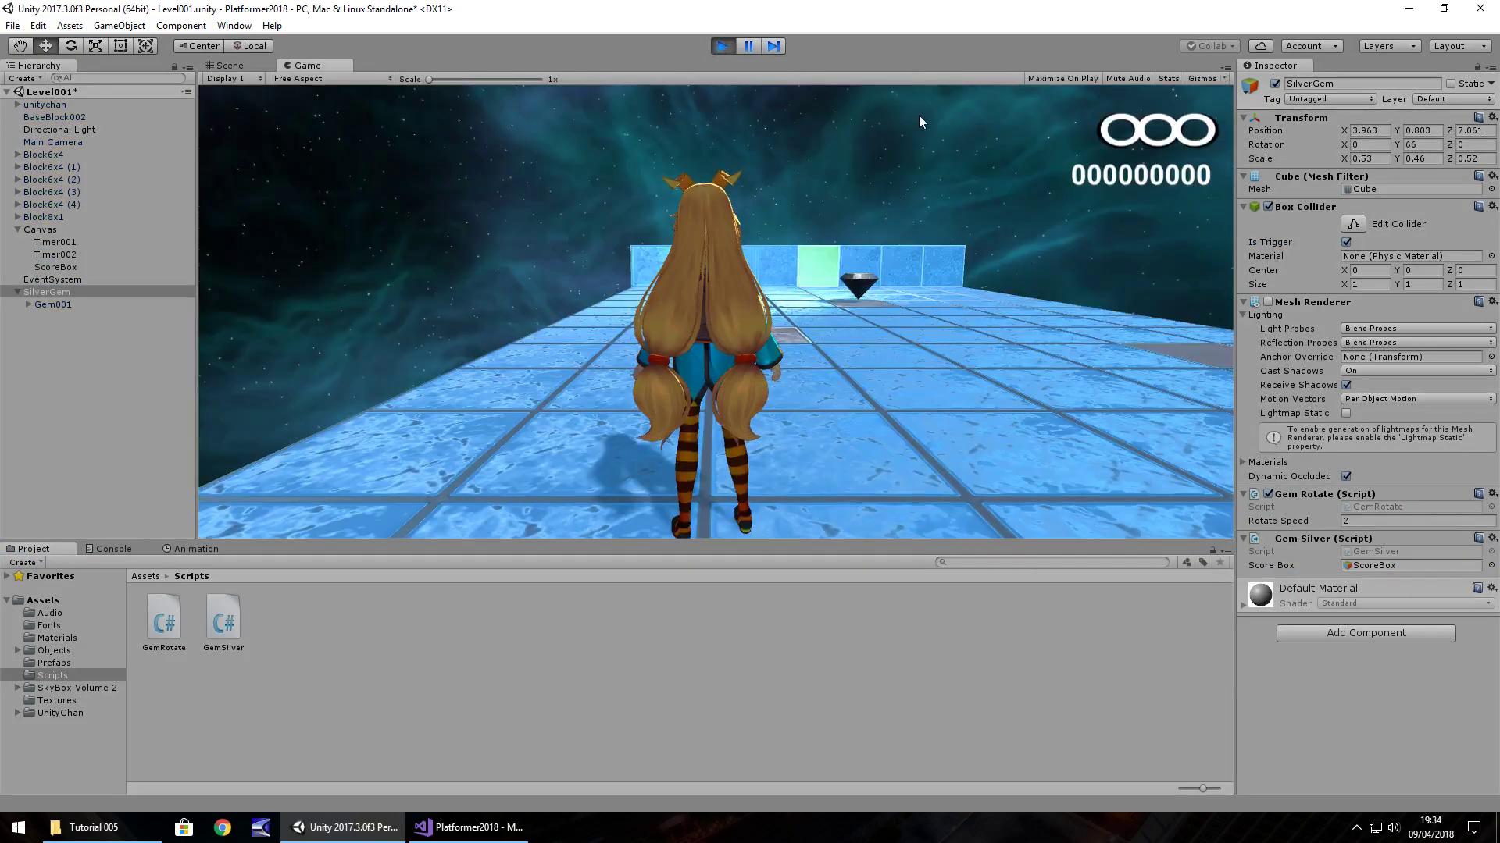
Step: Run Unity-chan forward and left into the silver gem, then stop Play mode
key(Up)
key(Up)
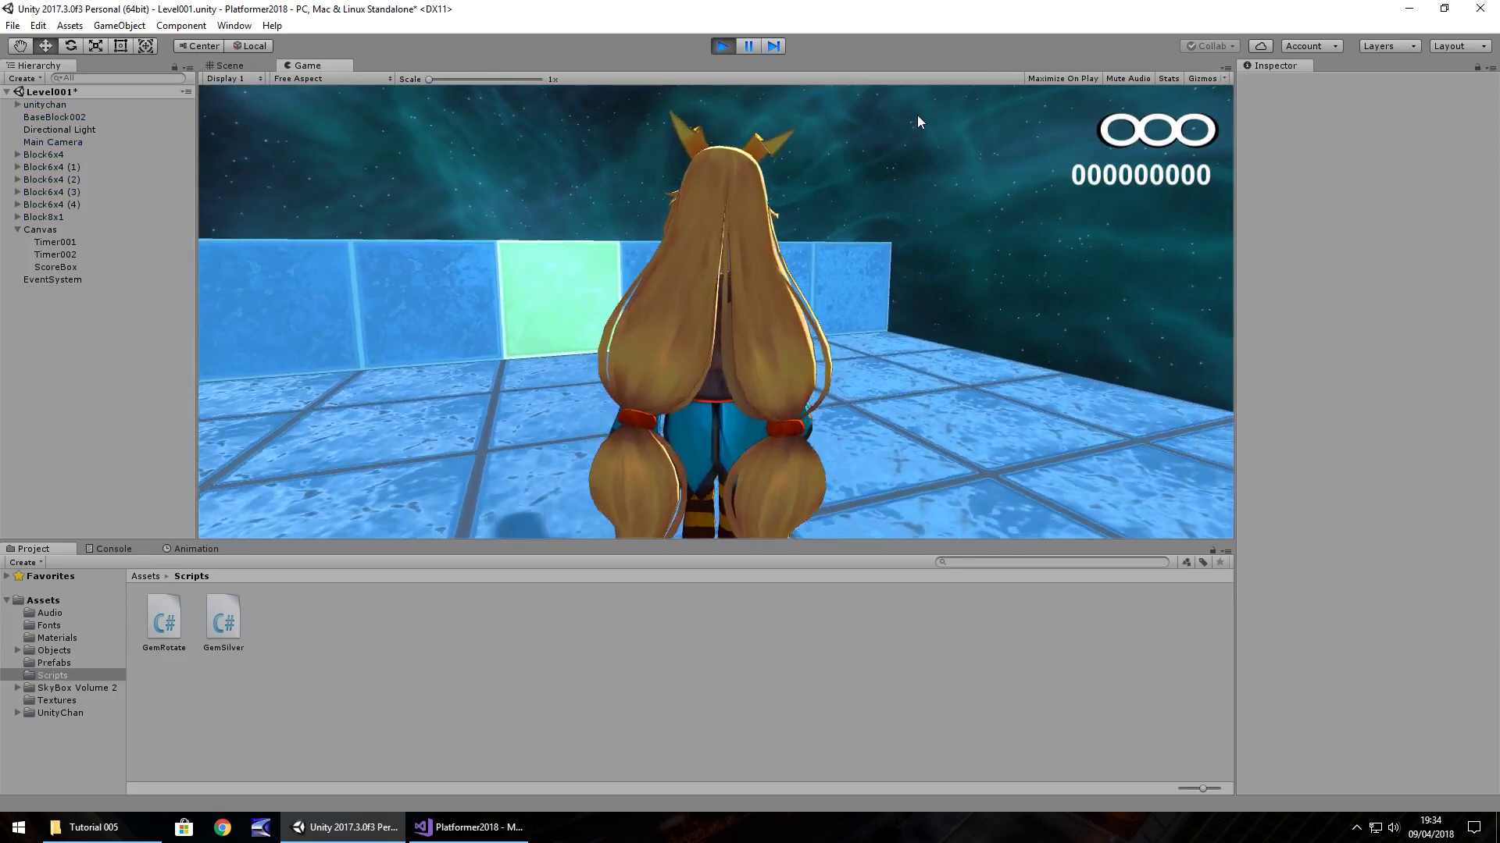
key(Left)
key(ctrl+p)
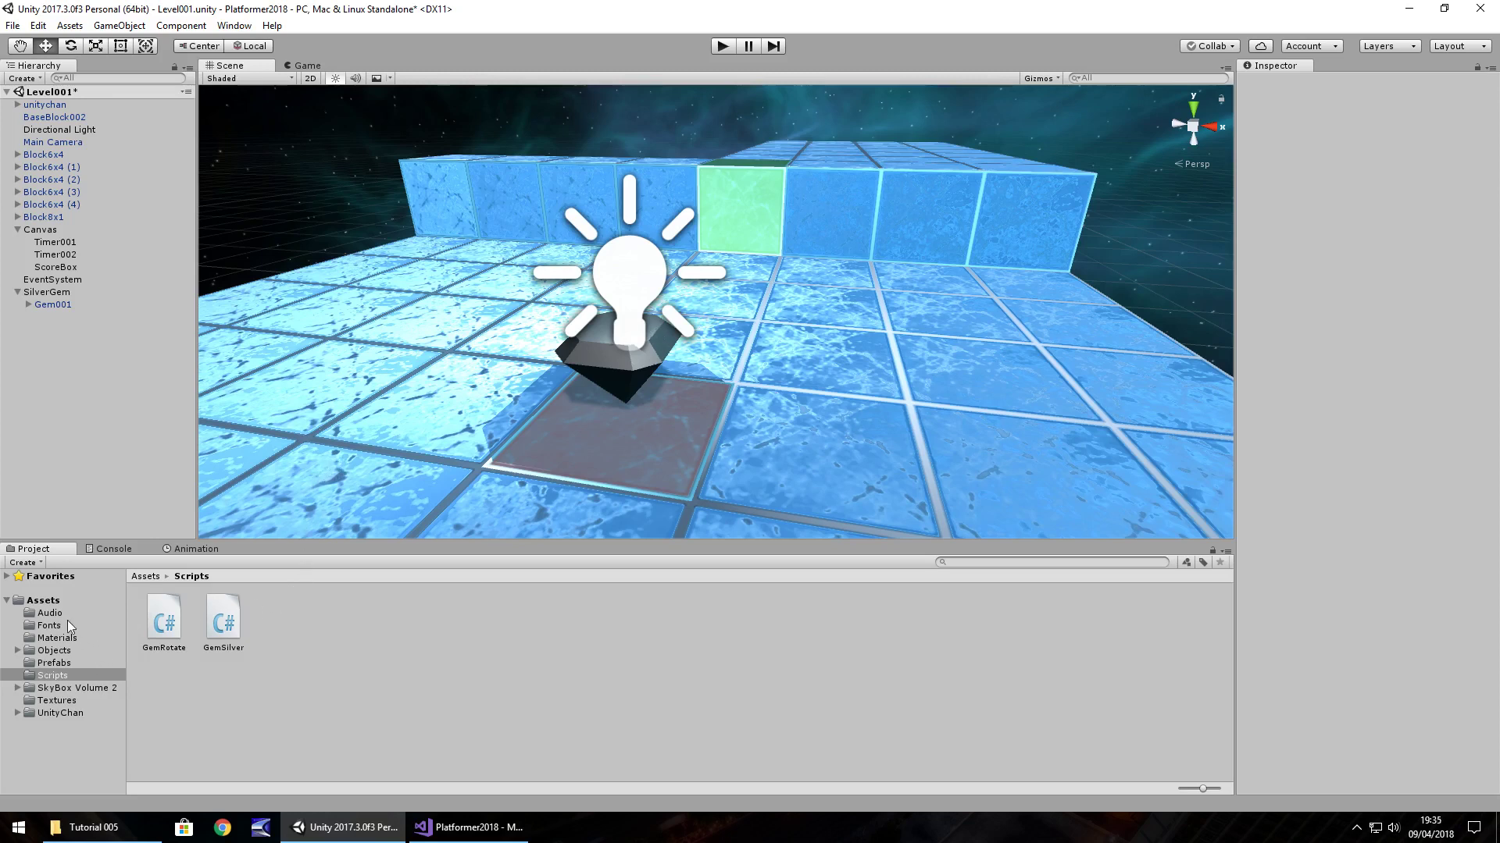
Step: Import the Collect001 sound into the Assets Audio folder
click(43, 614)
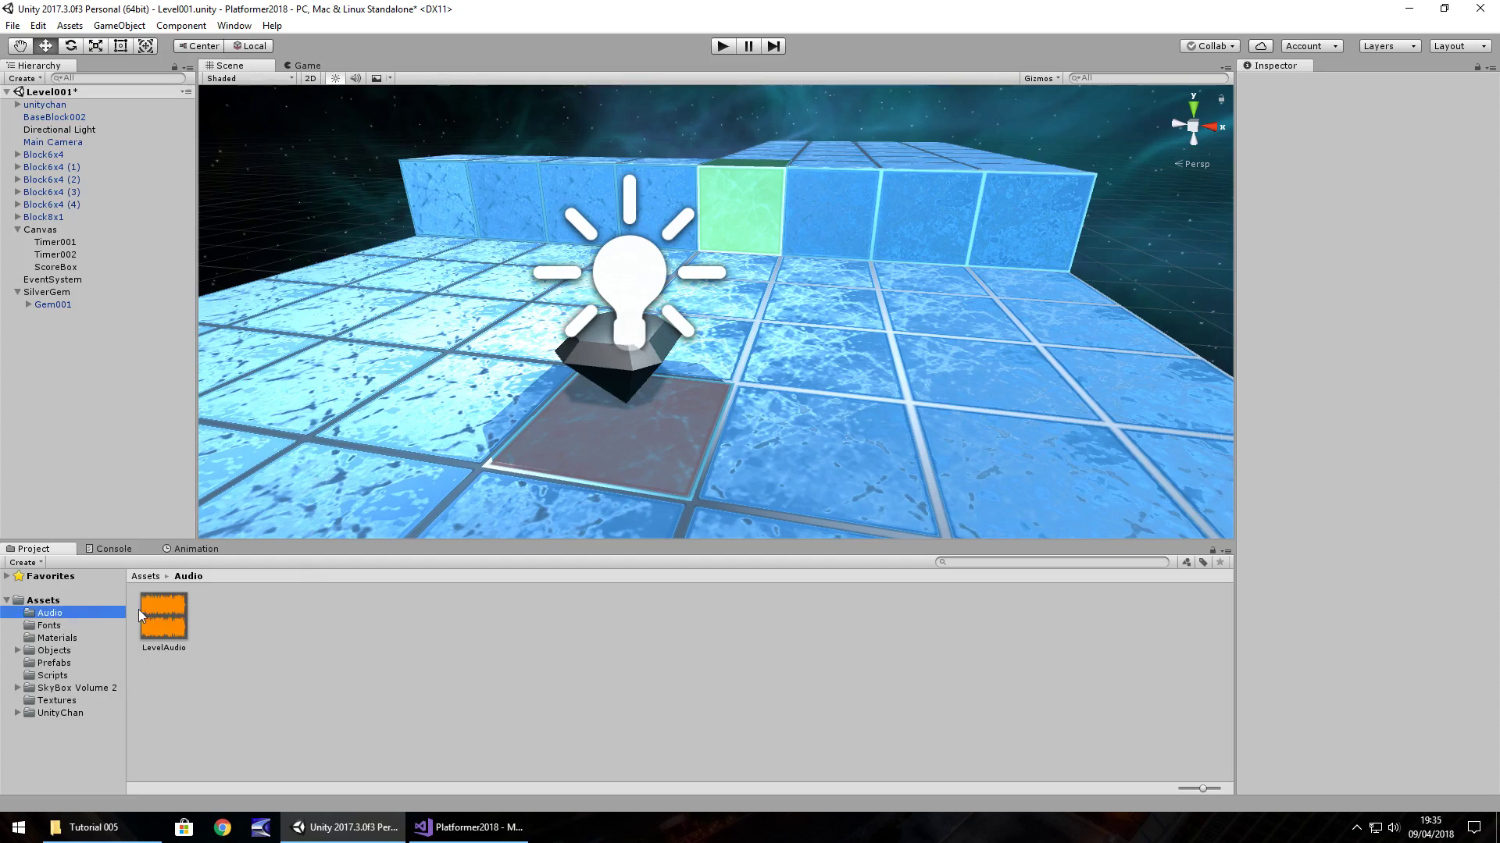
click(92, 827)
drag(175, 121, 226, 617)
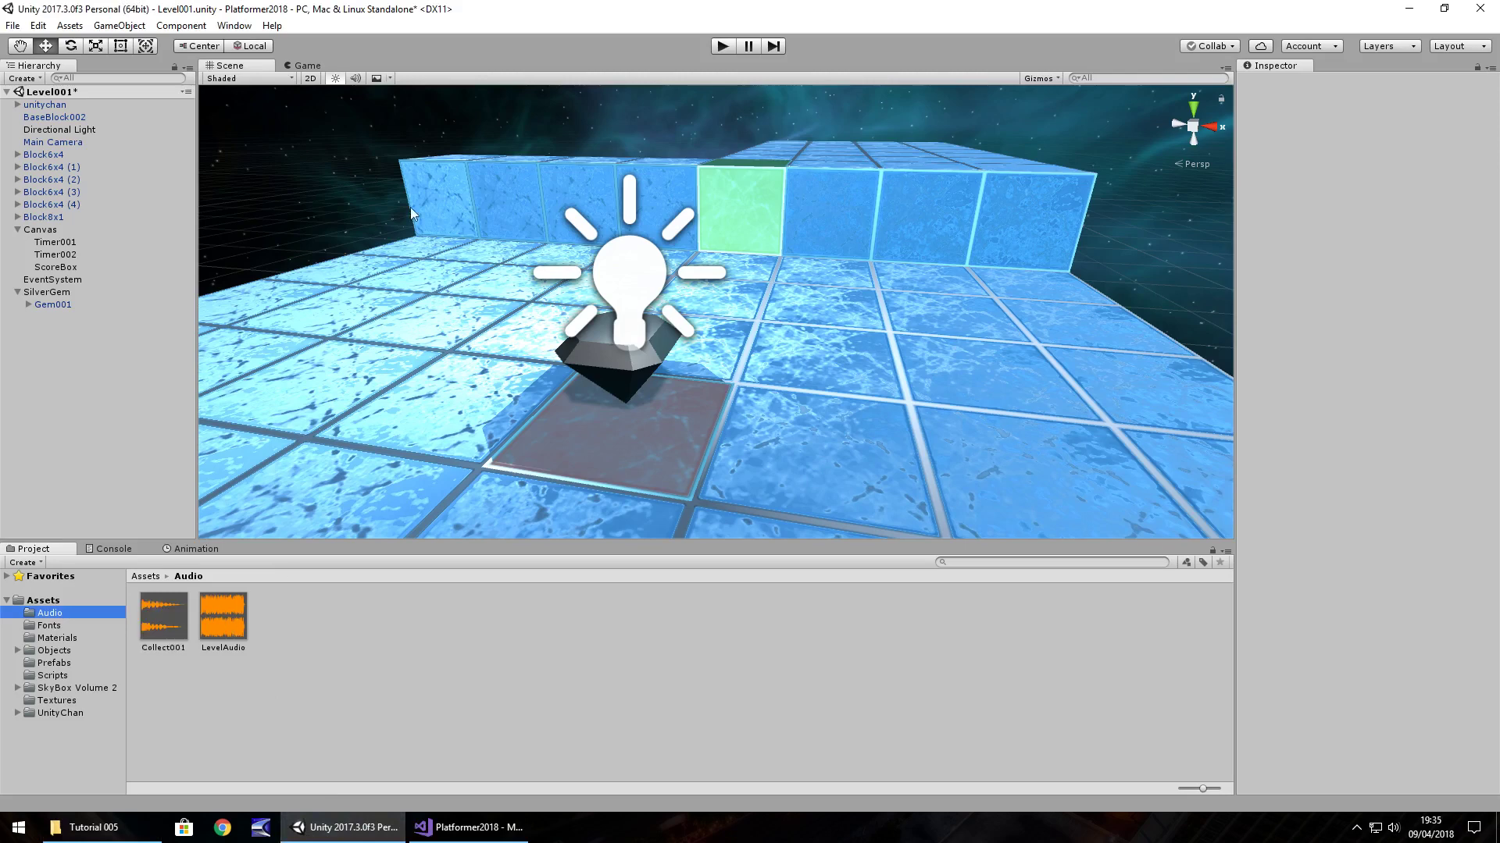
Step: Create an empty GemCollect object under Main Camera with Collect001, Play On Awake off
right_click(52, 143)
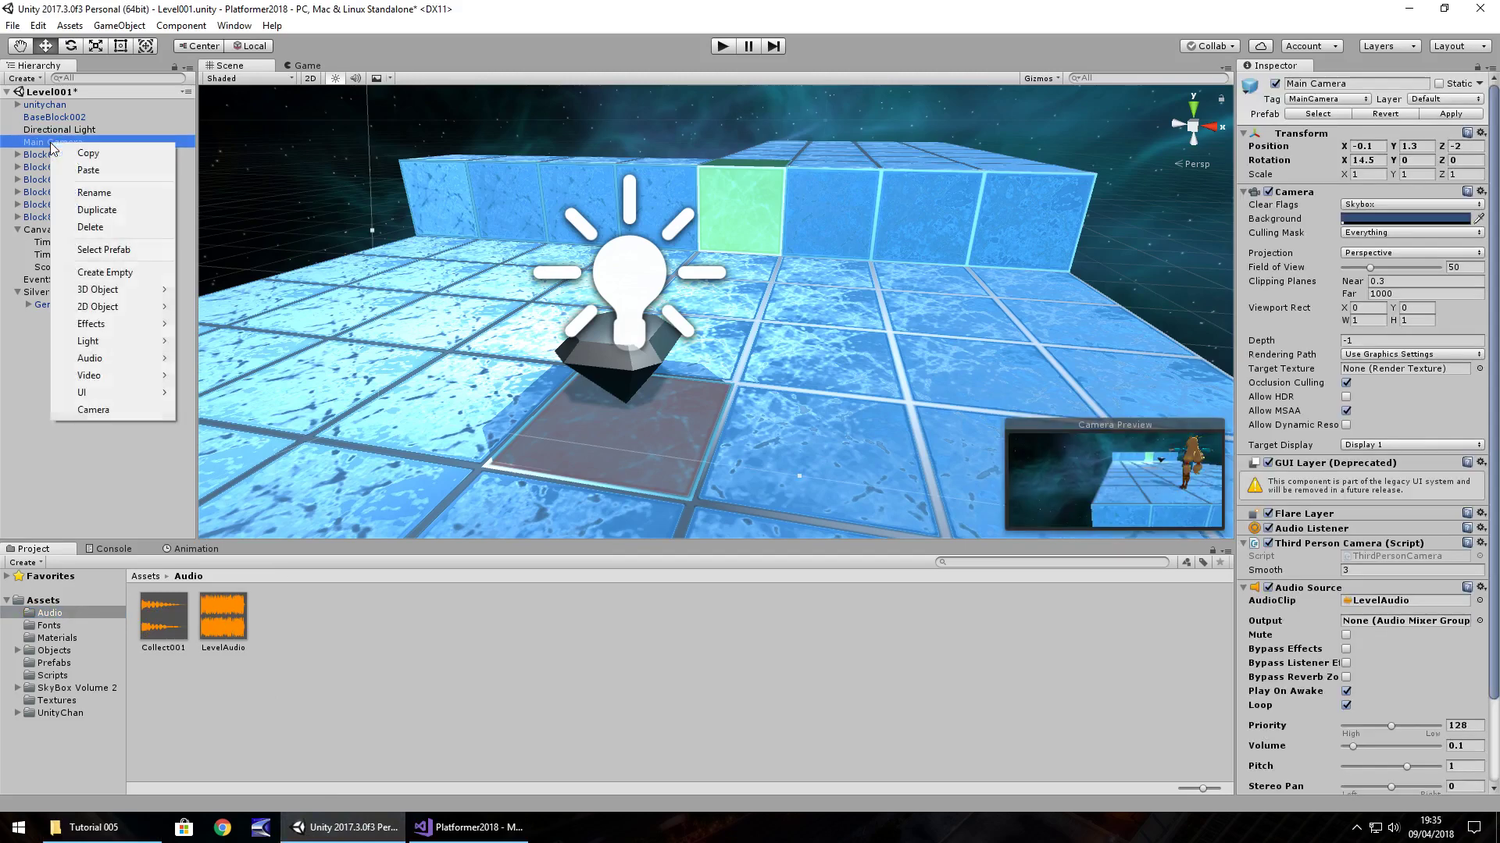
click(122, 273)
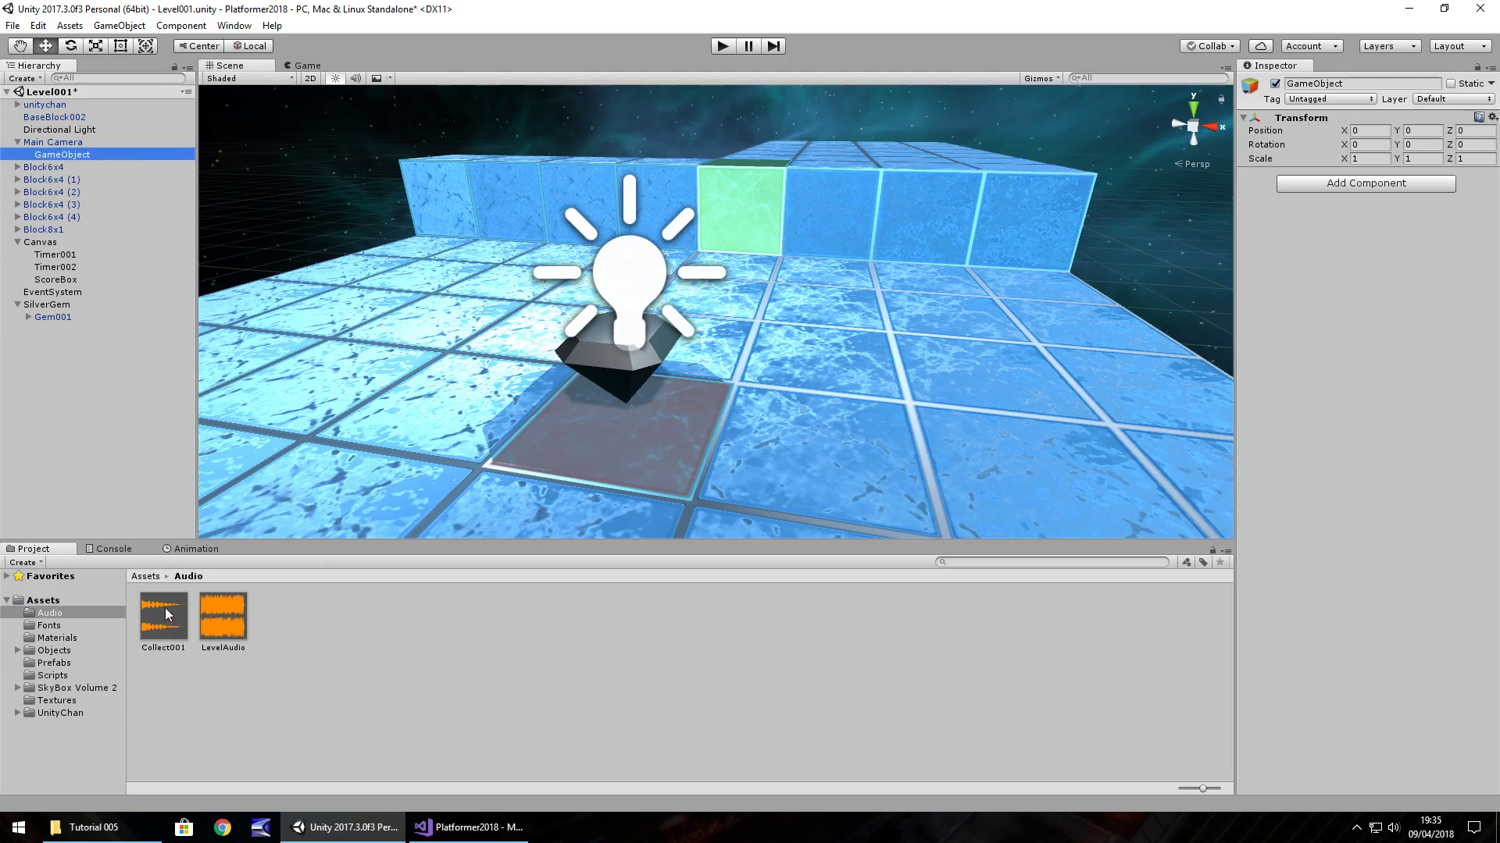
drag(164, 617, 75, 160)
right_click(75, 160)
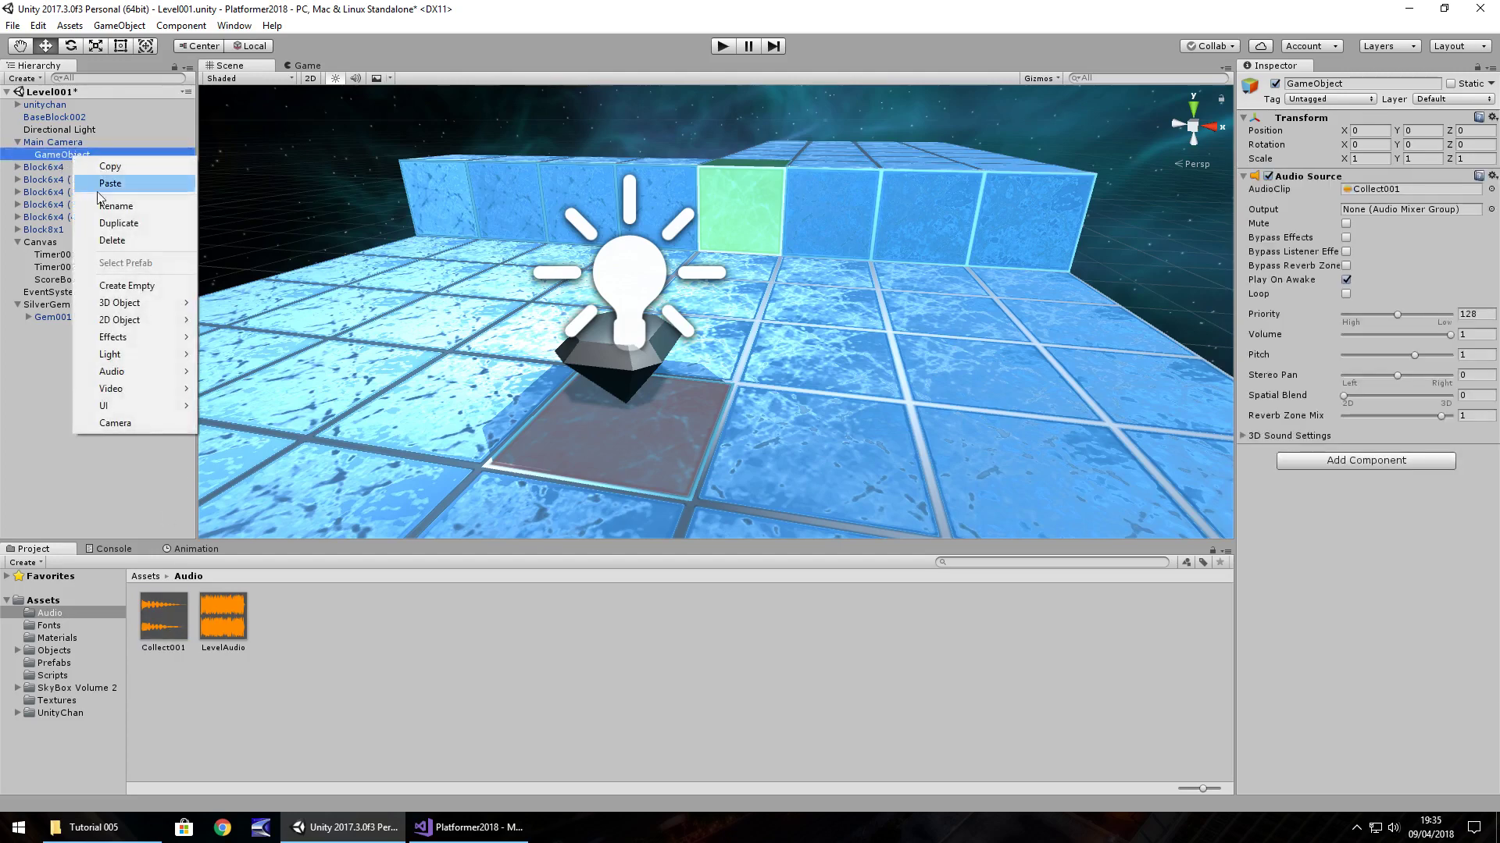
click(119, 206)
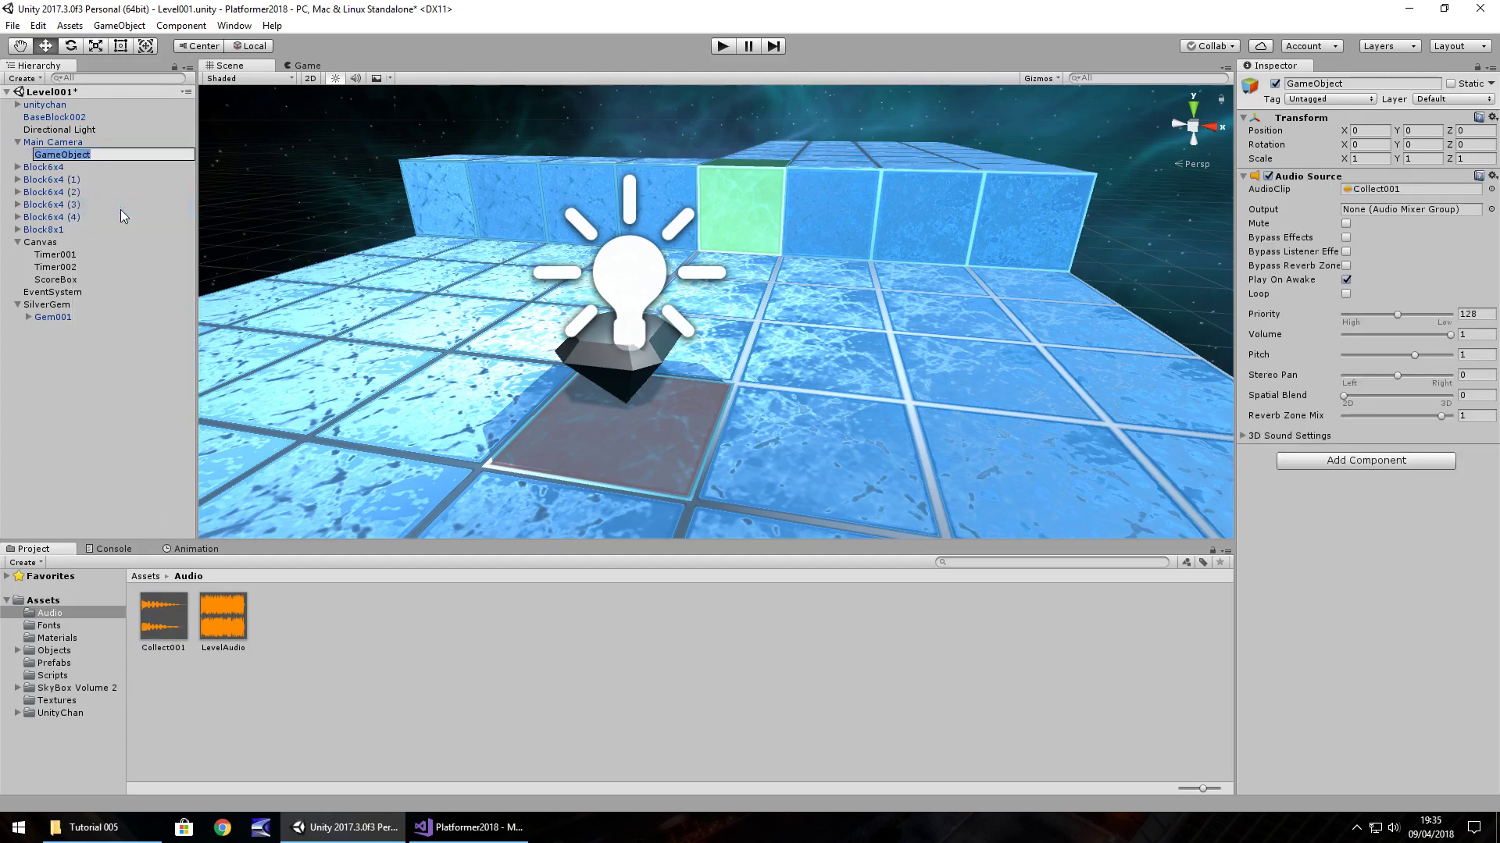
text(GemCollec)
key(Return)
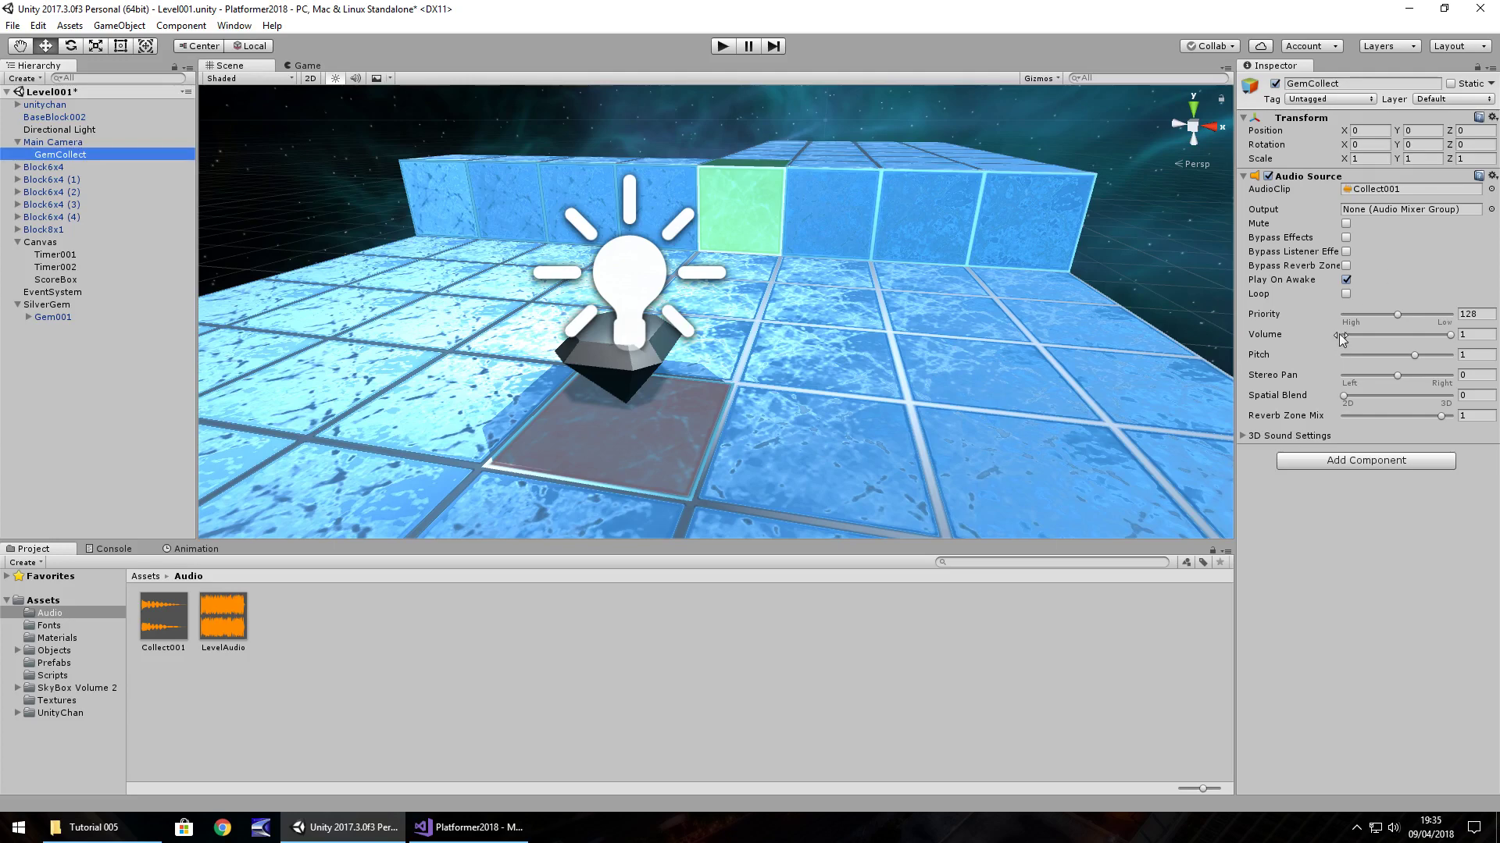
click(1345, 279)
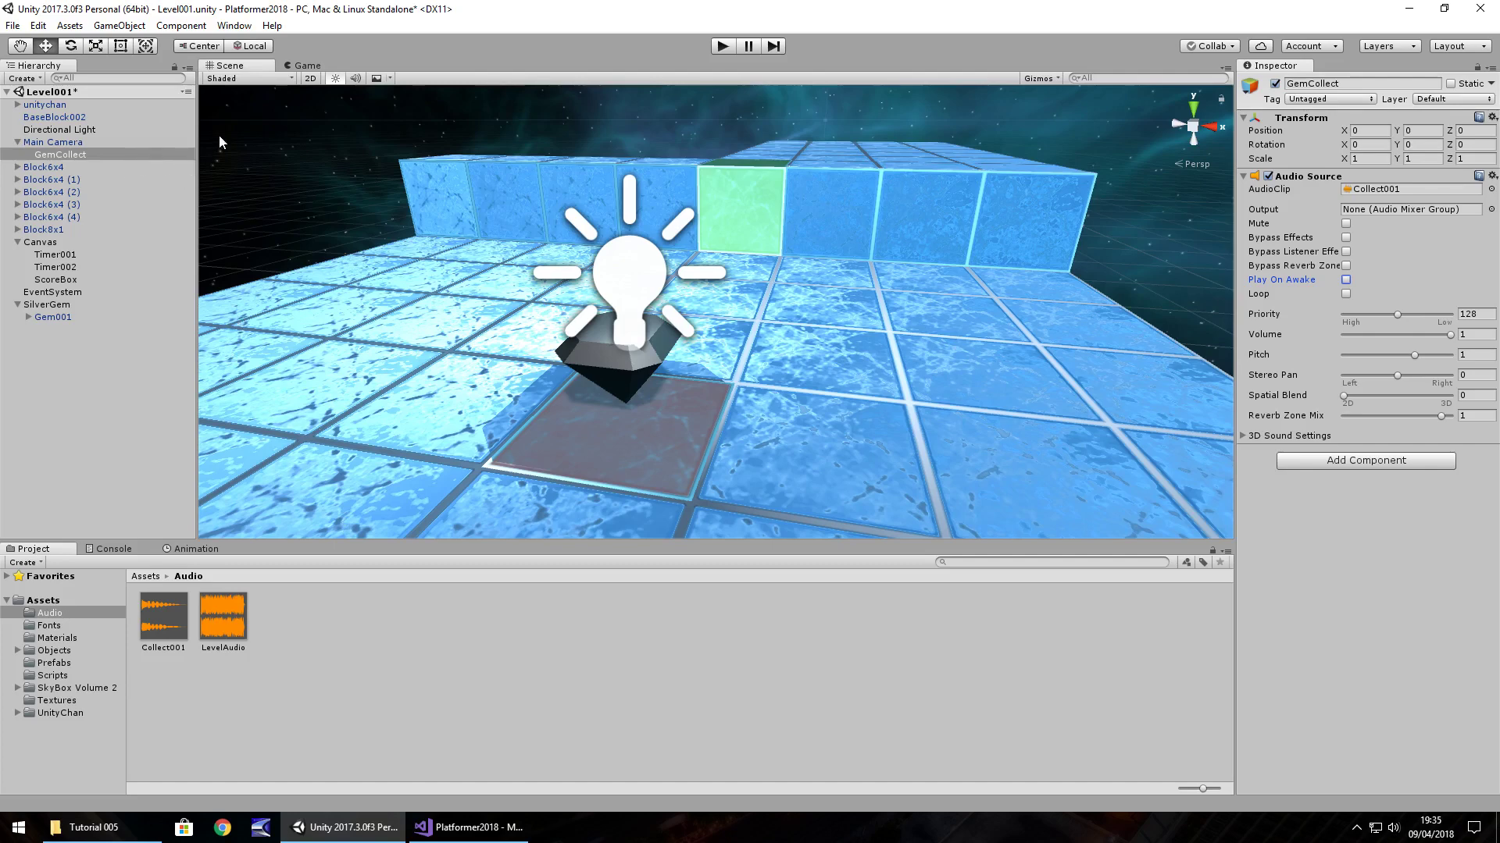
Step: Declare 'public AudioSource collectSound;' below the ScoreBox field in GemSilver.cs
click(480, 828)
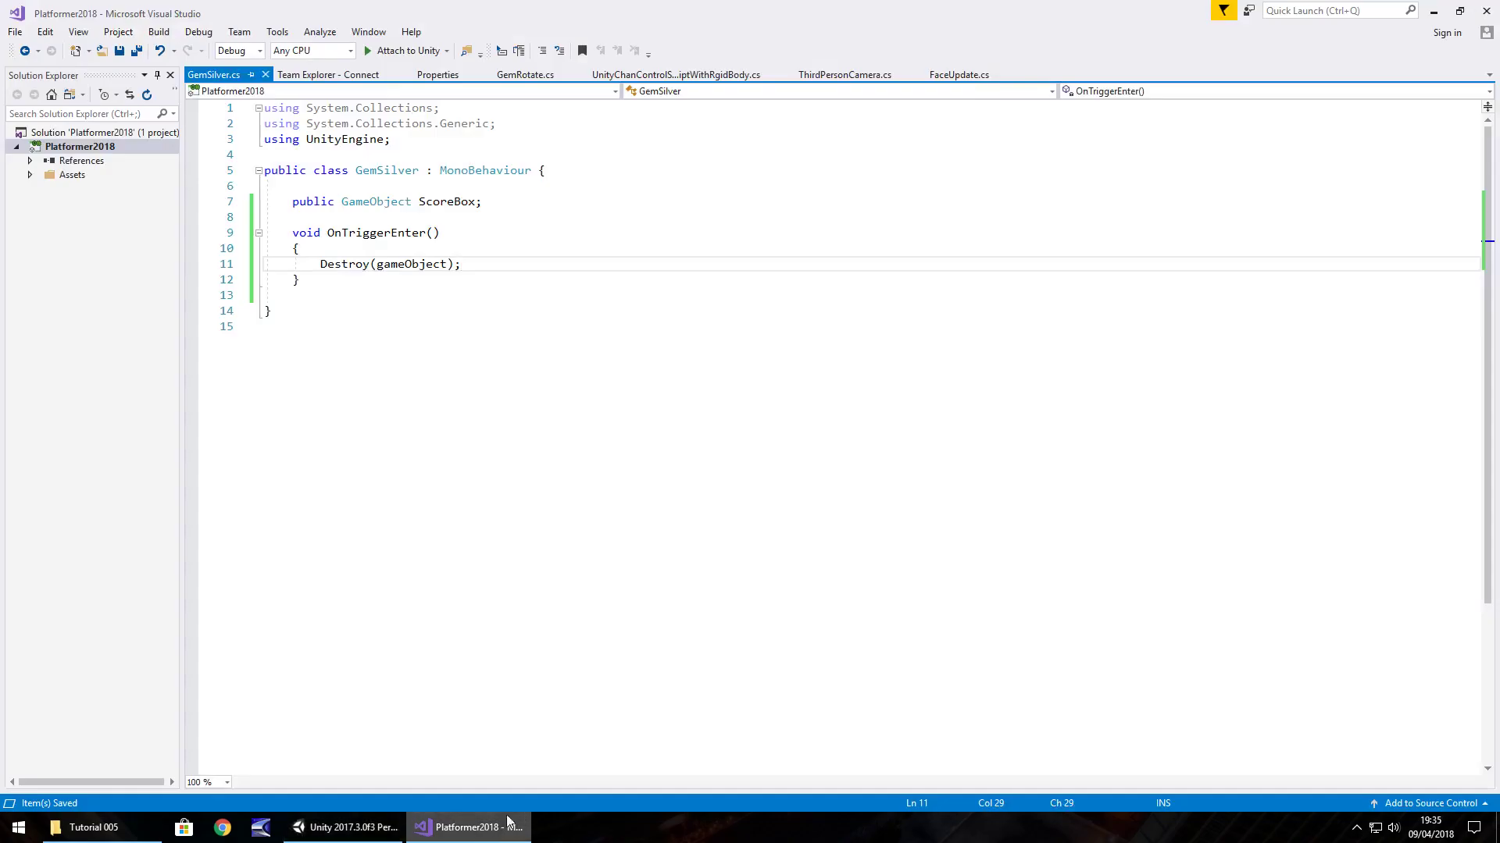
click(508, 203)
key(Return)
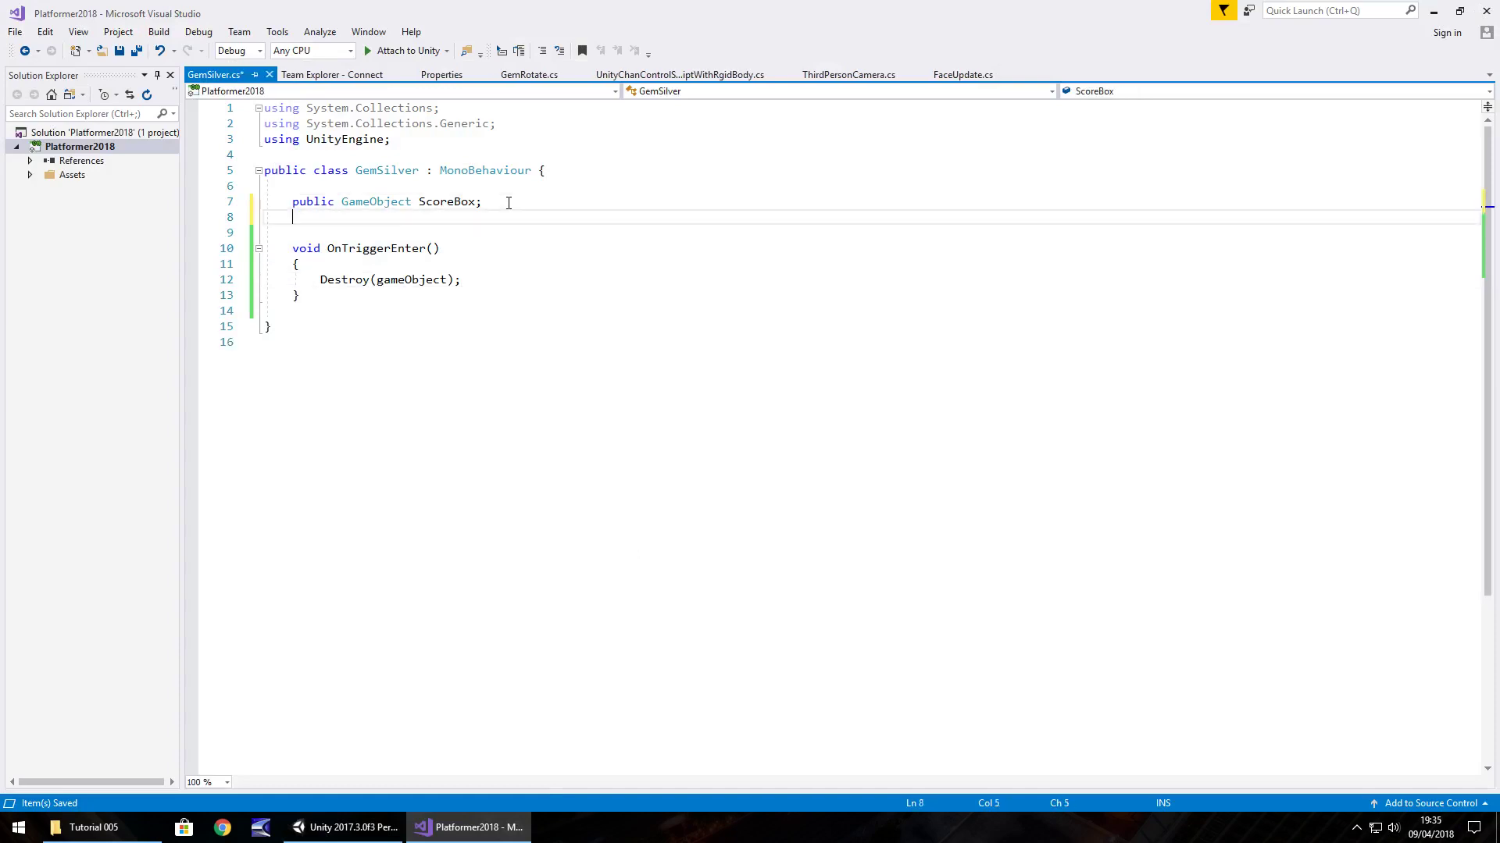
text(public G)
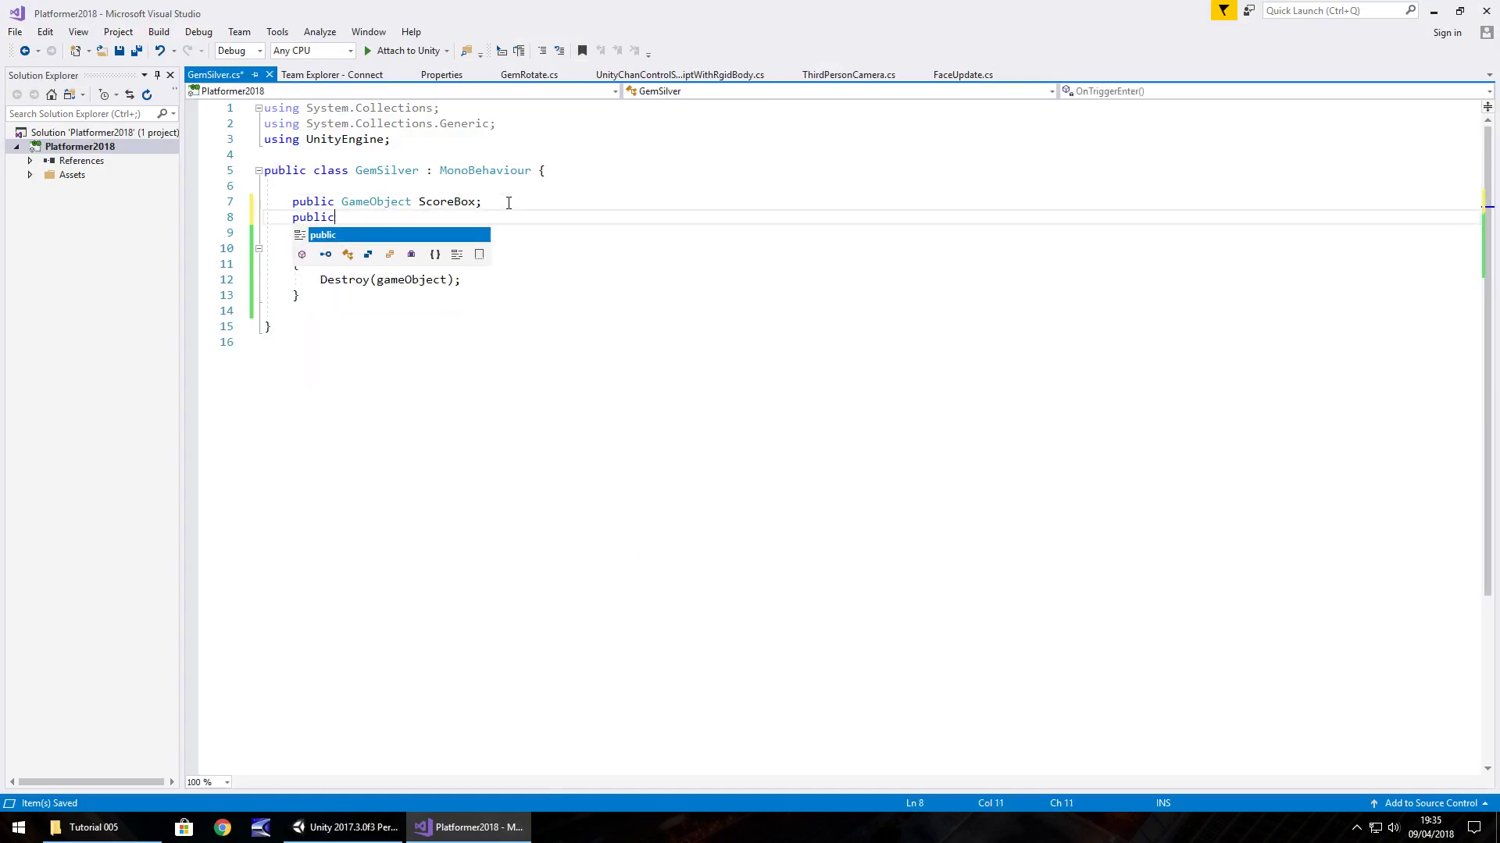
key(BackSpace)
text(Aud)
key(BackSpace)
key(BackSpace)
key(BackSpace)
text(AudioSource)
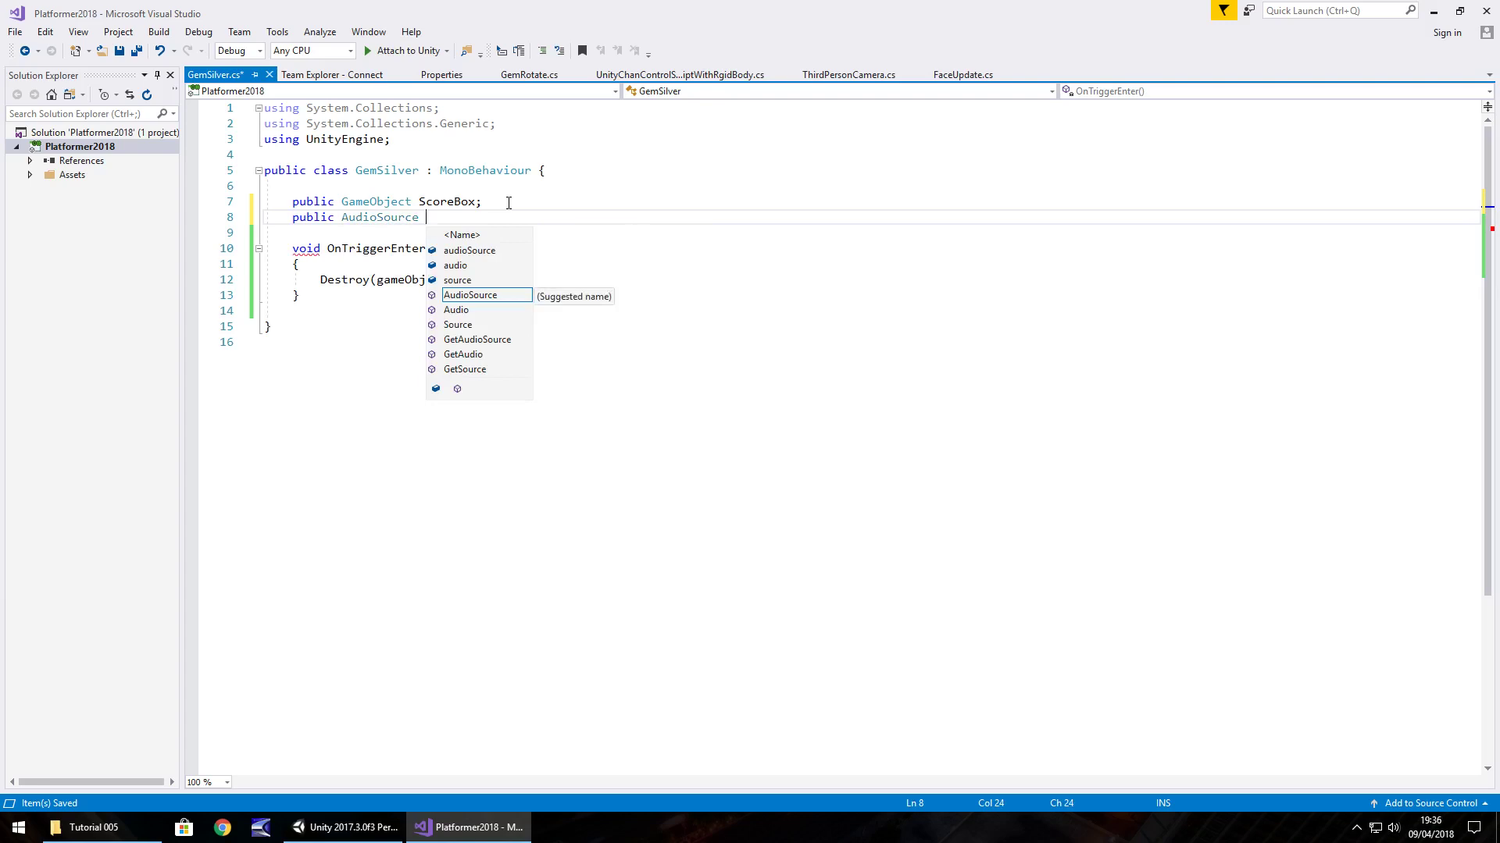
mouse_move(378, 219)
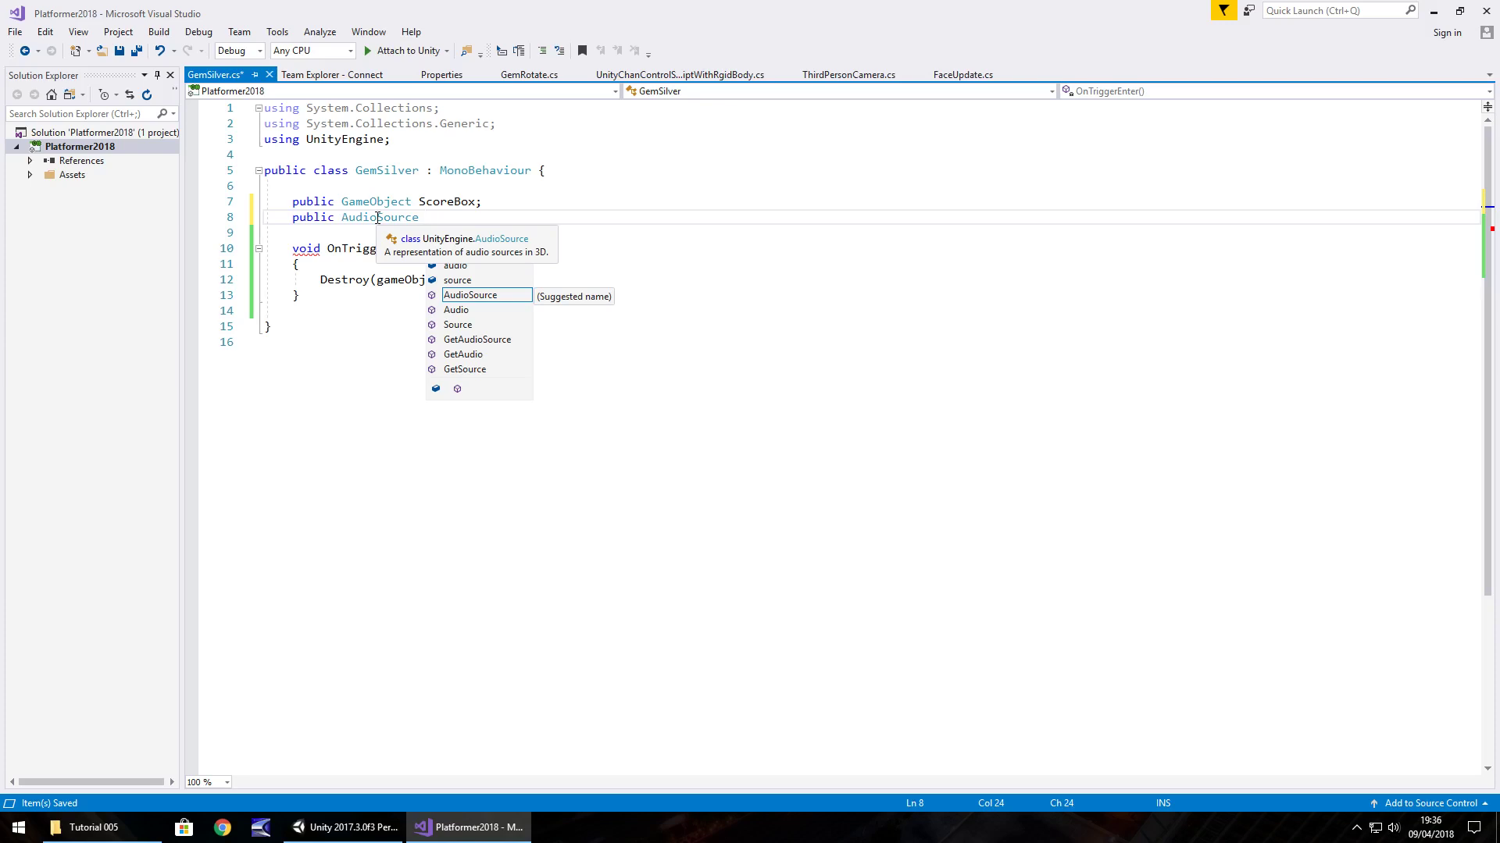
text(collec)
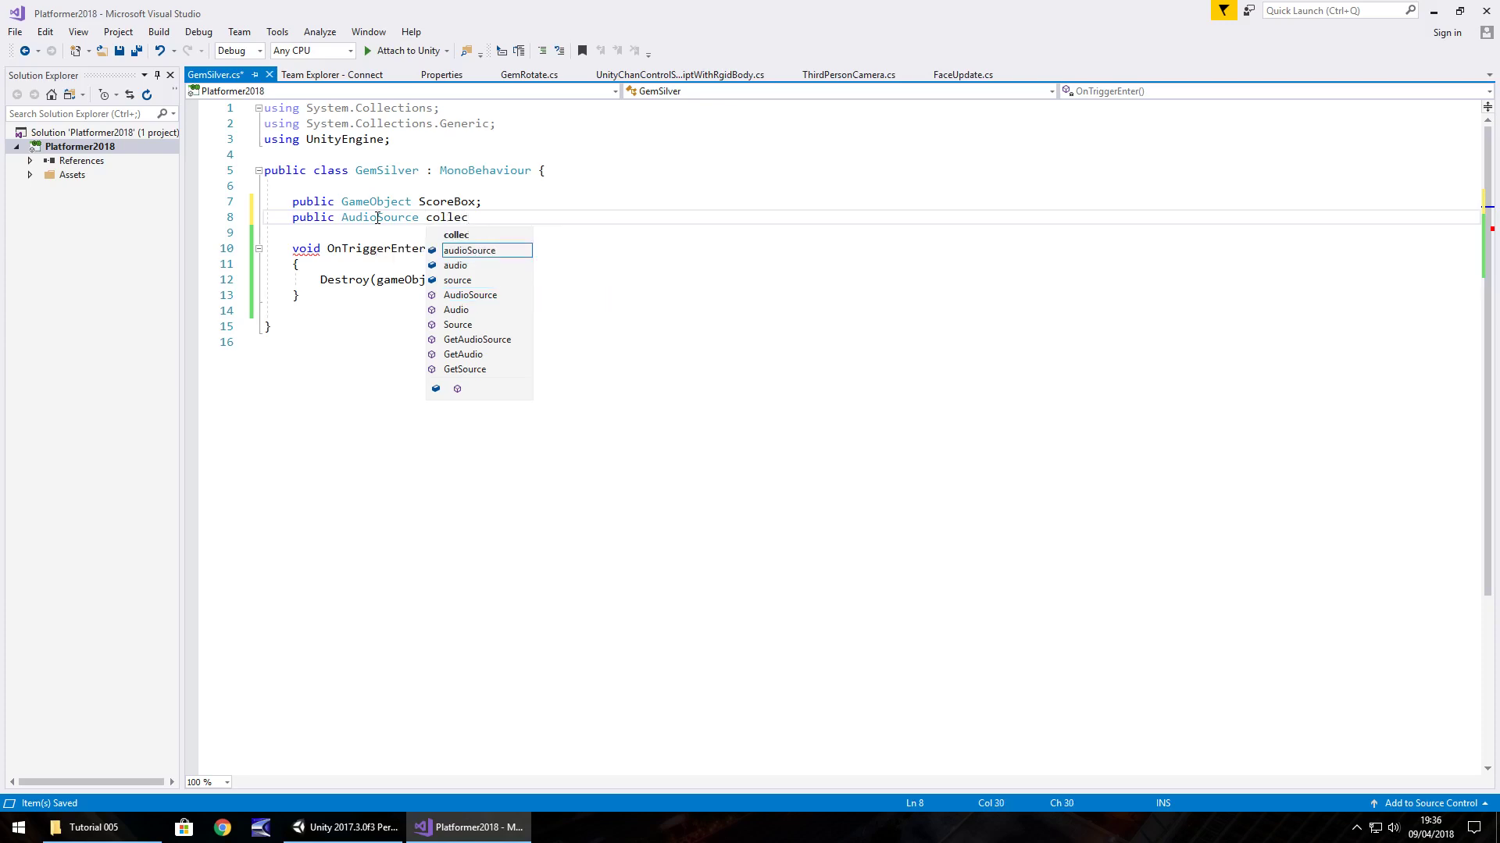
text(tSound;)
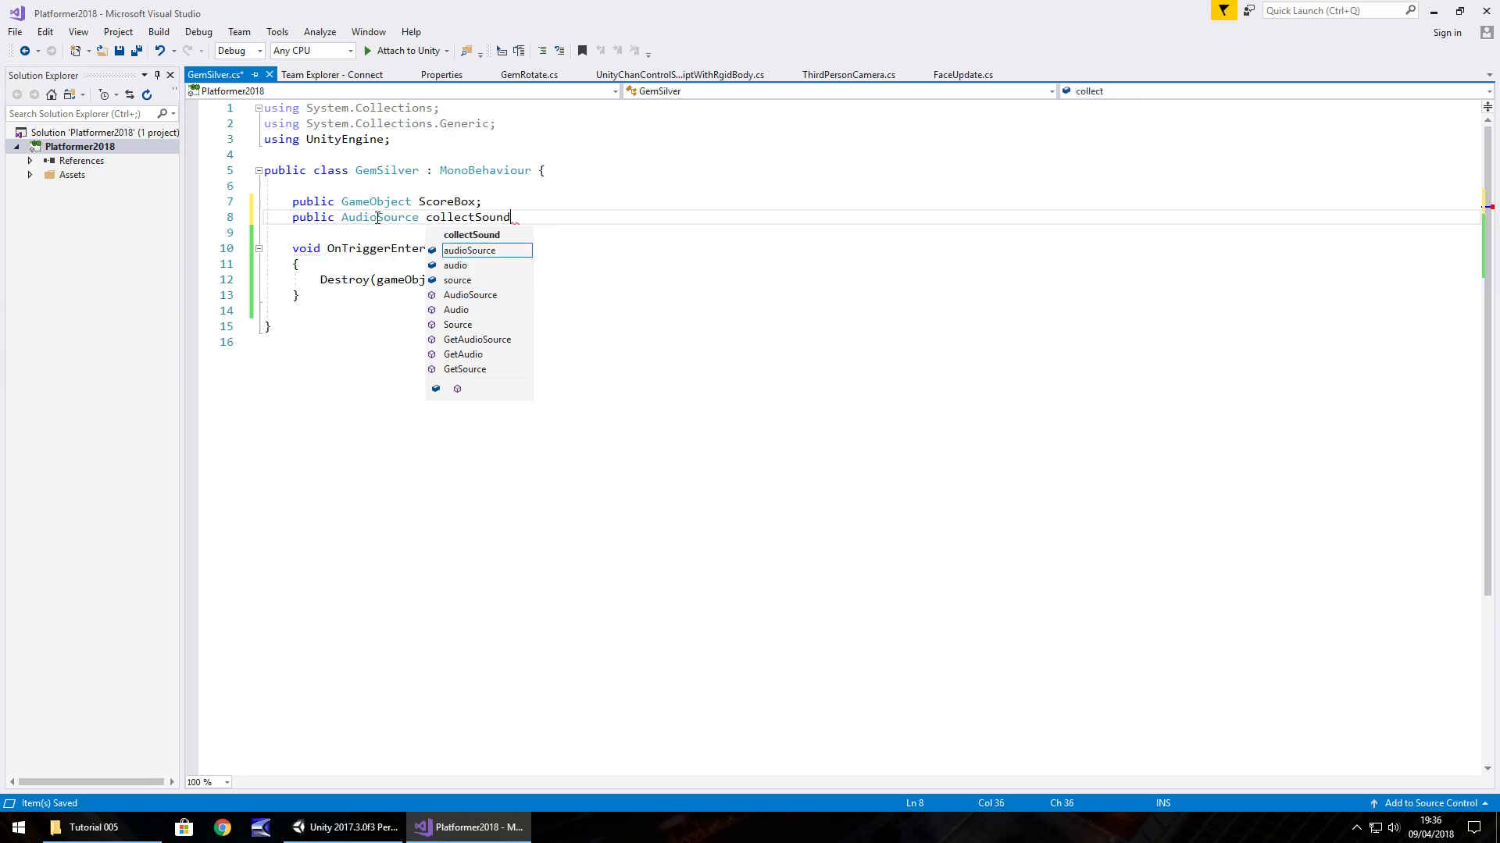
Step: Rename ScoreBox to scoreBox, add 'collectSound.Play();' above Destroy, and save
click(421, 203)
text(s)
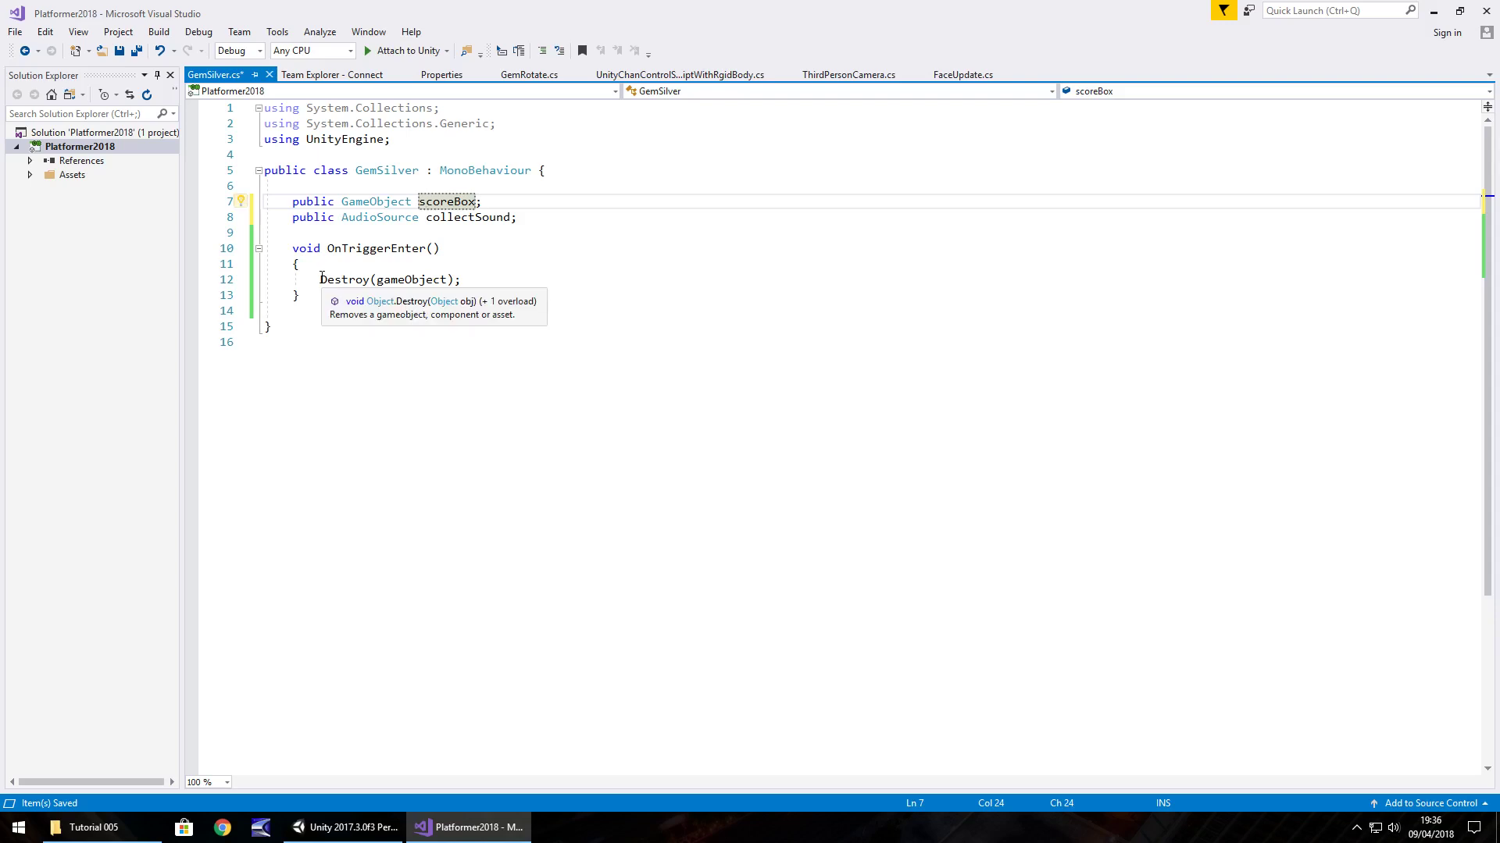
click(321, 279)
key(Return)
key(Up)
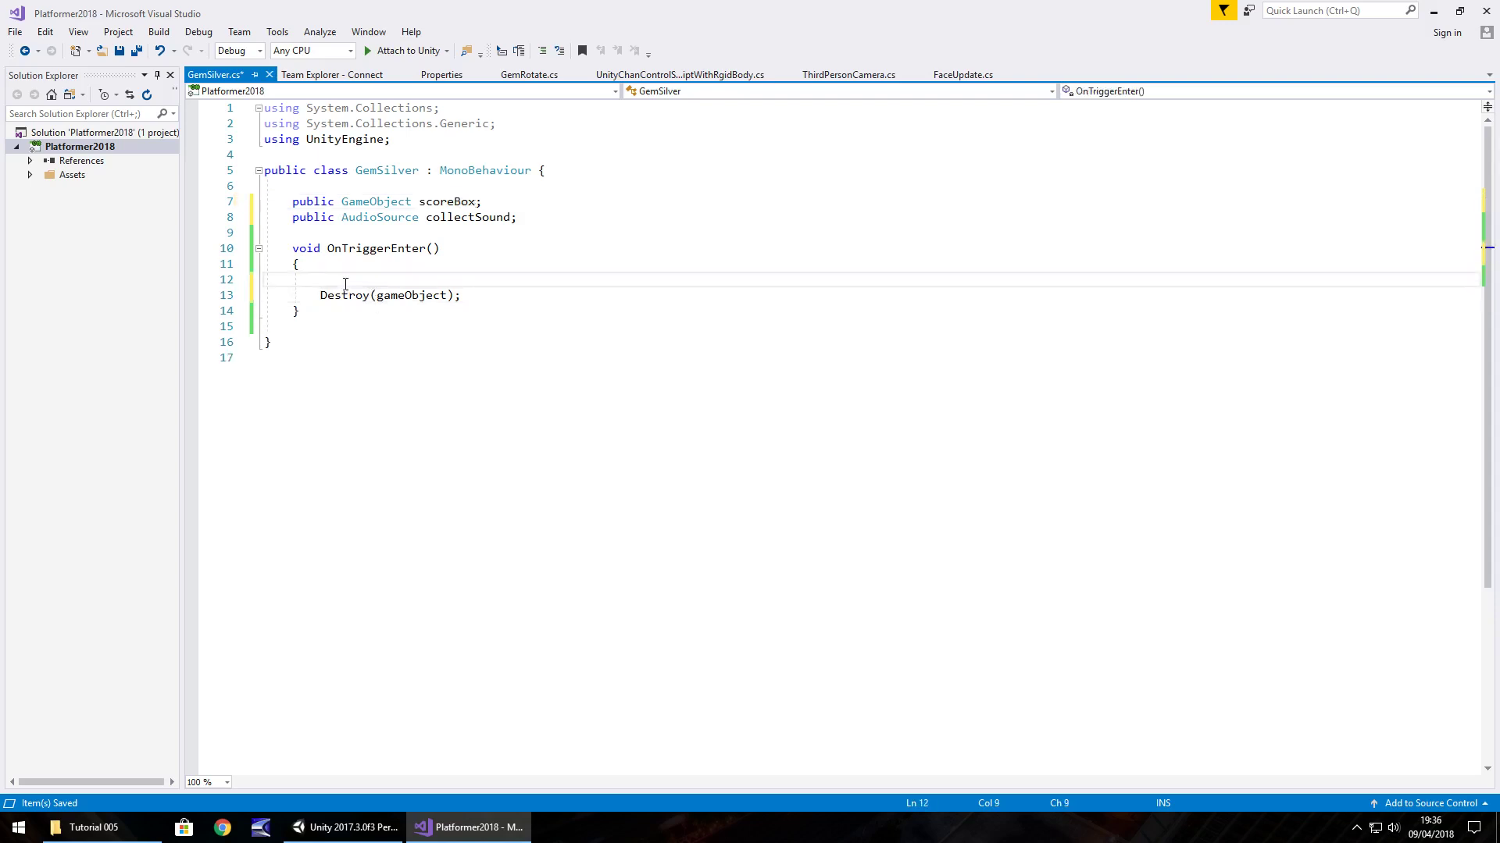
text(col)
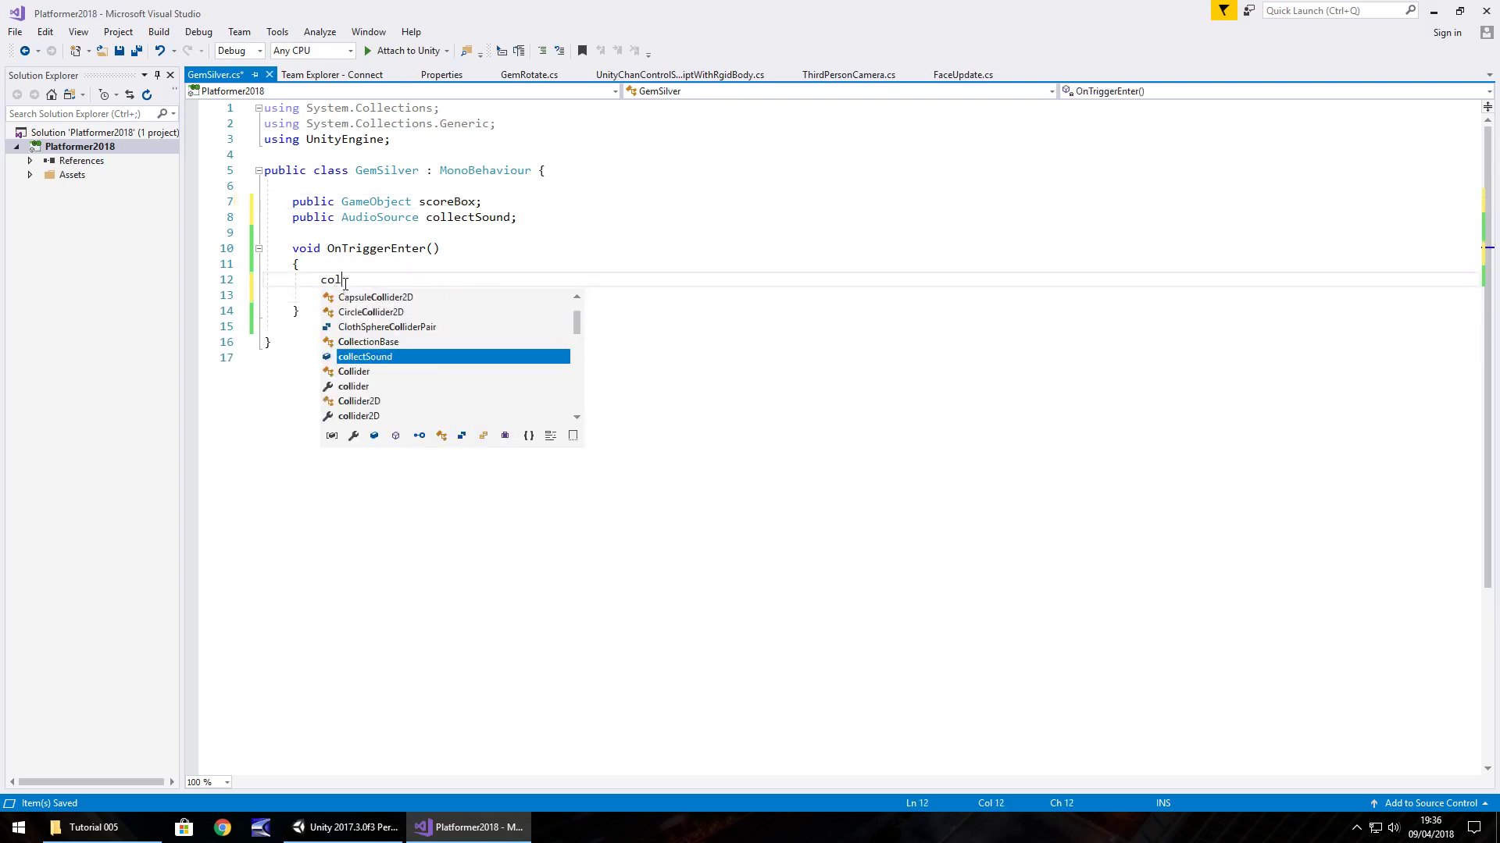
text(lectSo)
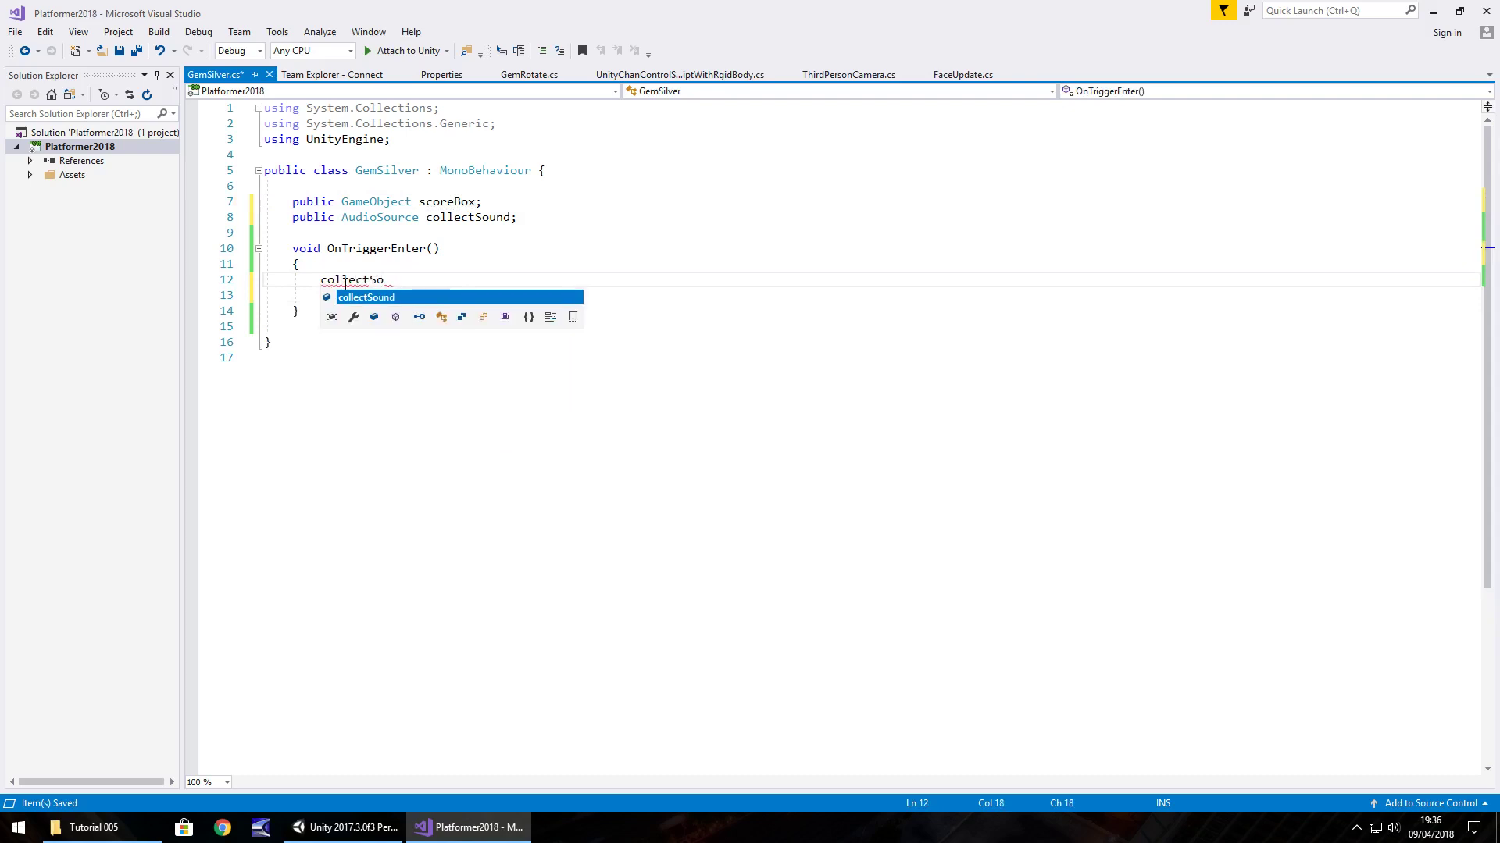
text(und.)
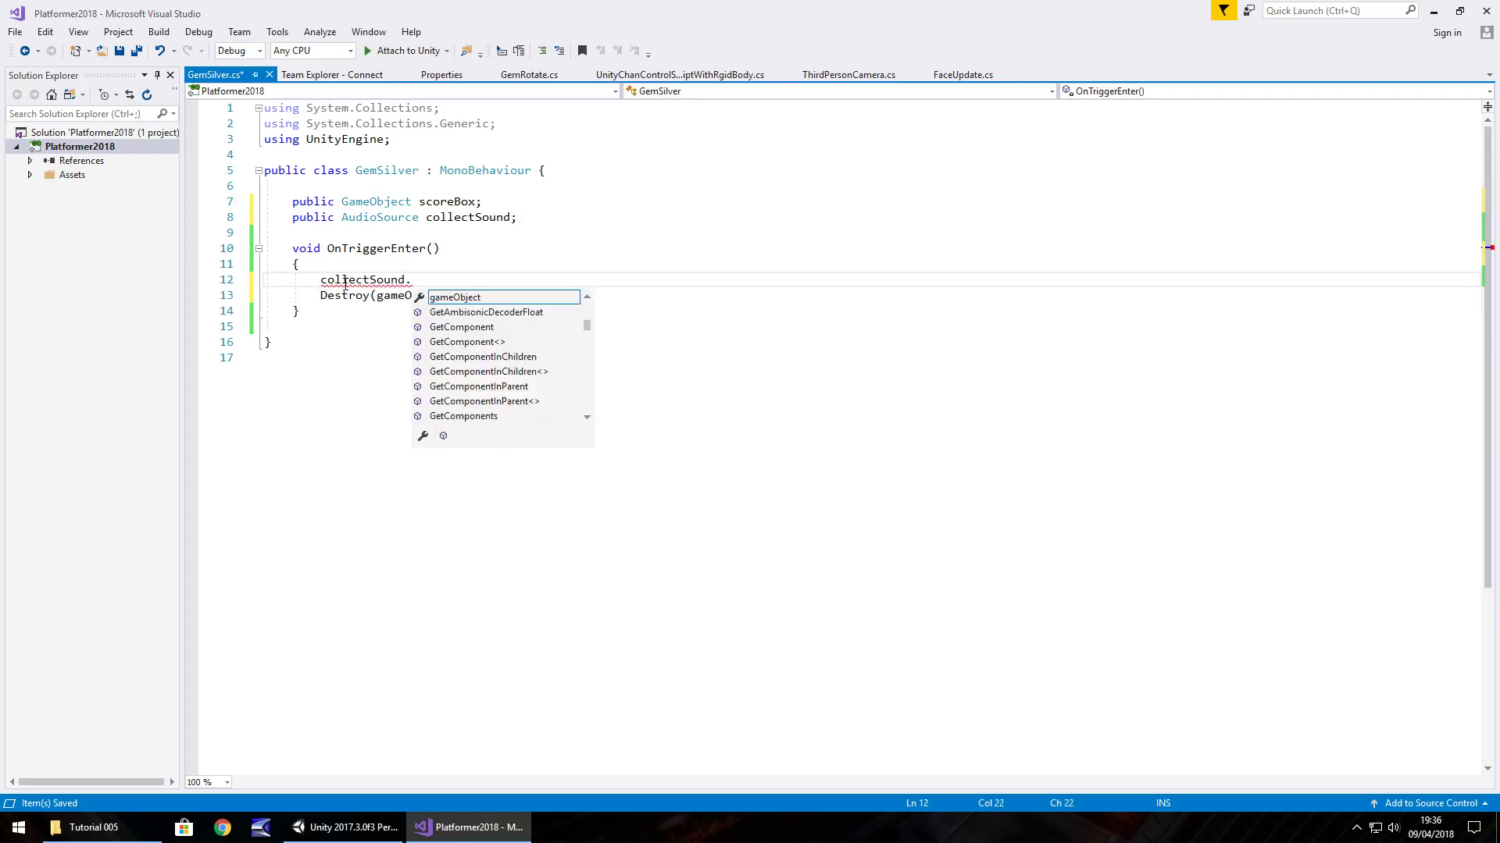
text(Play();)
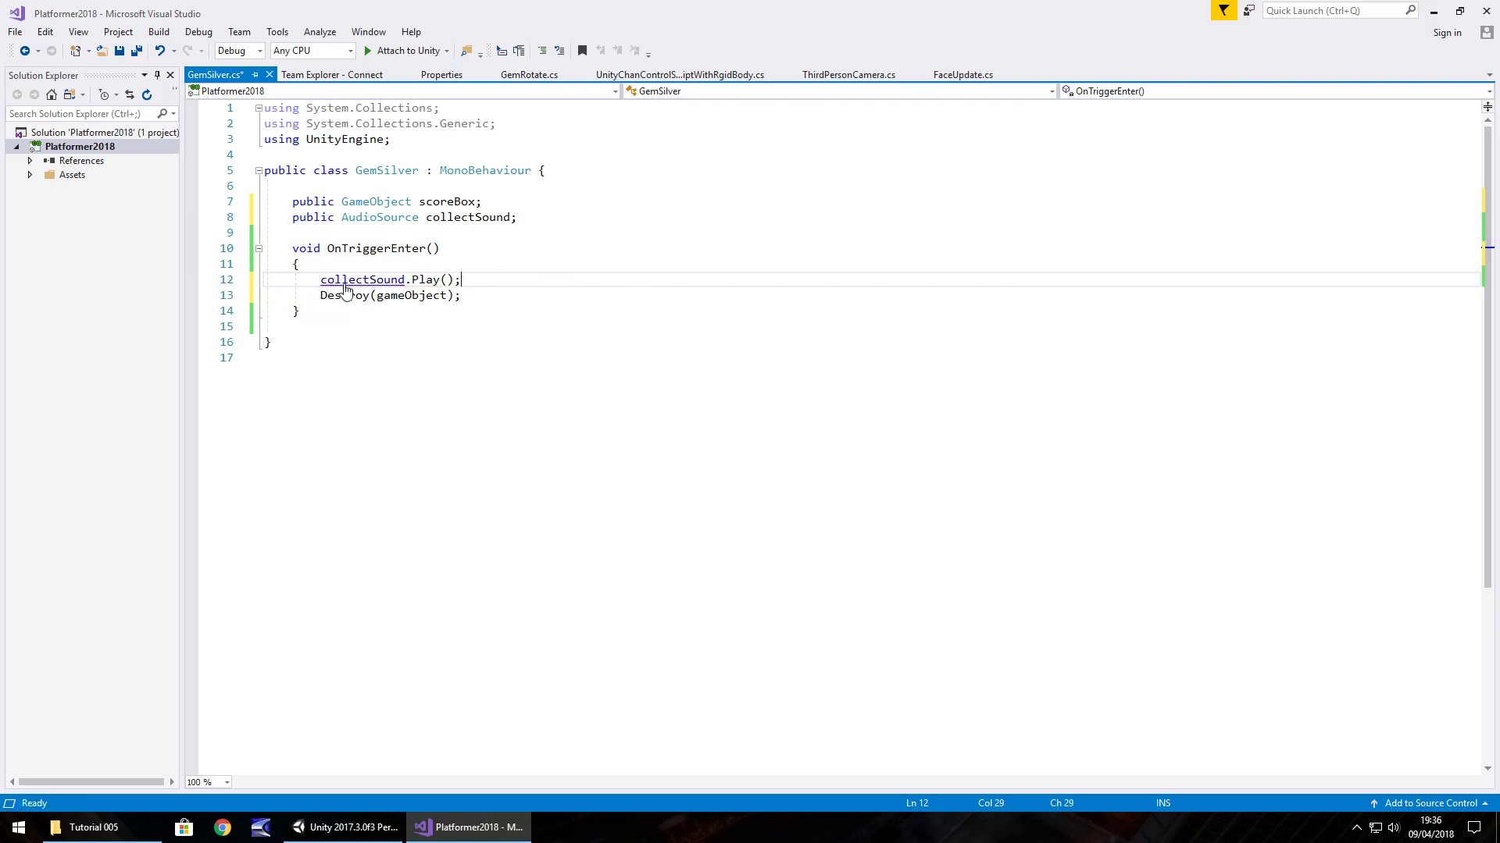
key(ctrl+s)
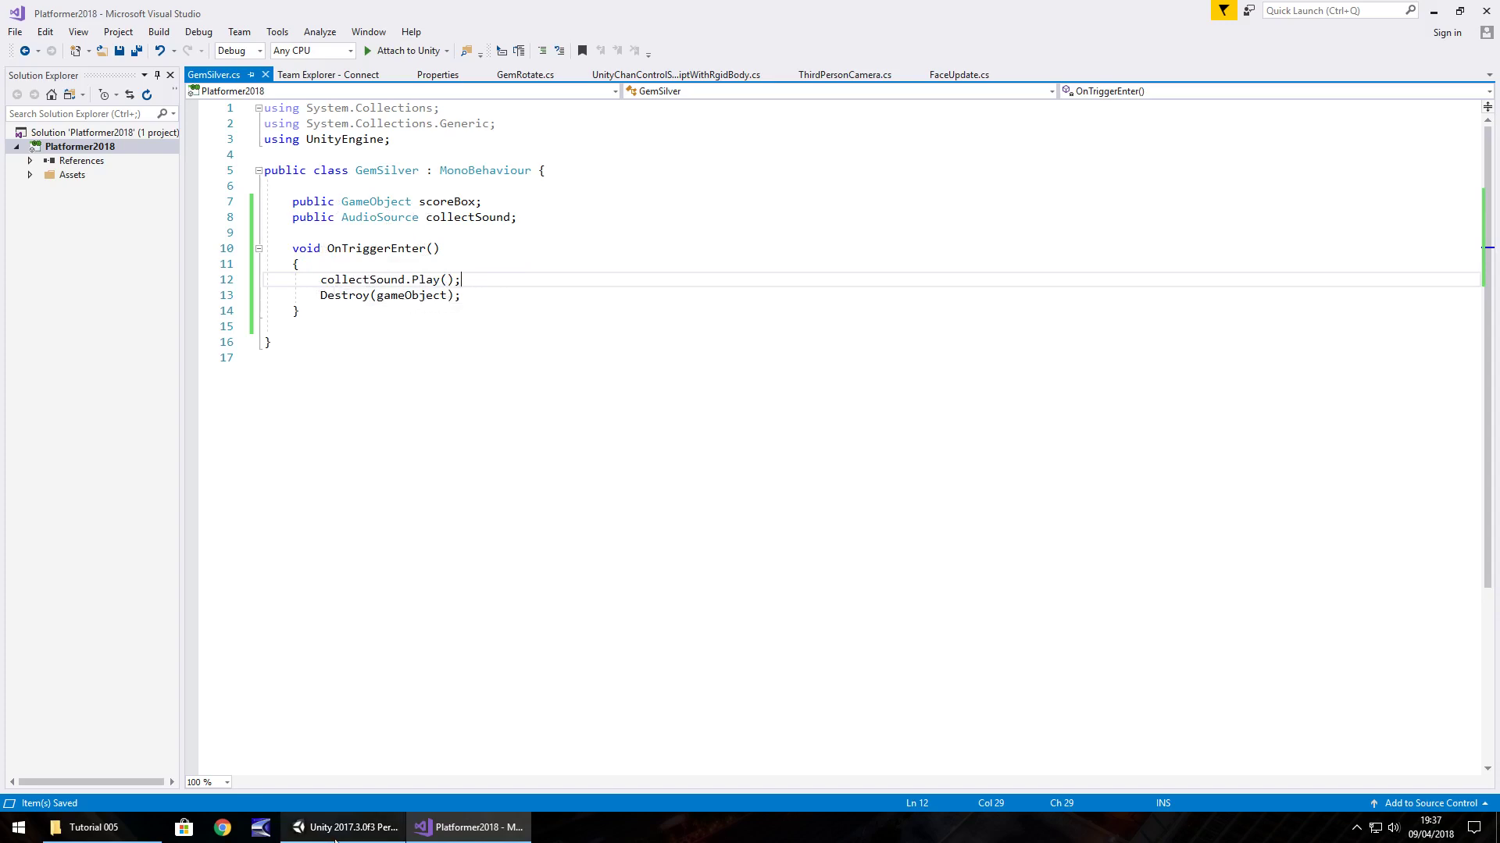
Step: Set SilverGem's Score Box to ScoreBox and Collect Sound to GemCollect, then enter Play mode
click(344, 827)
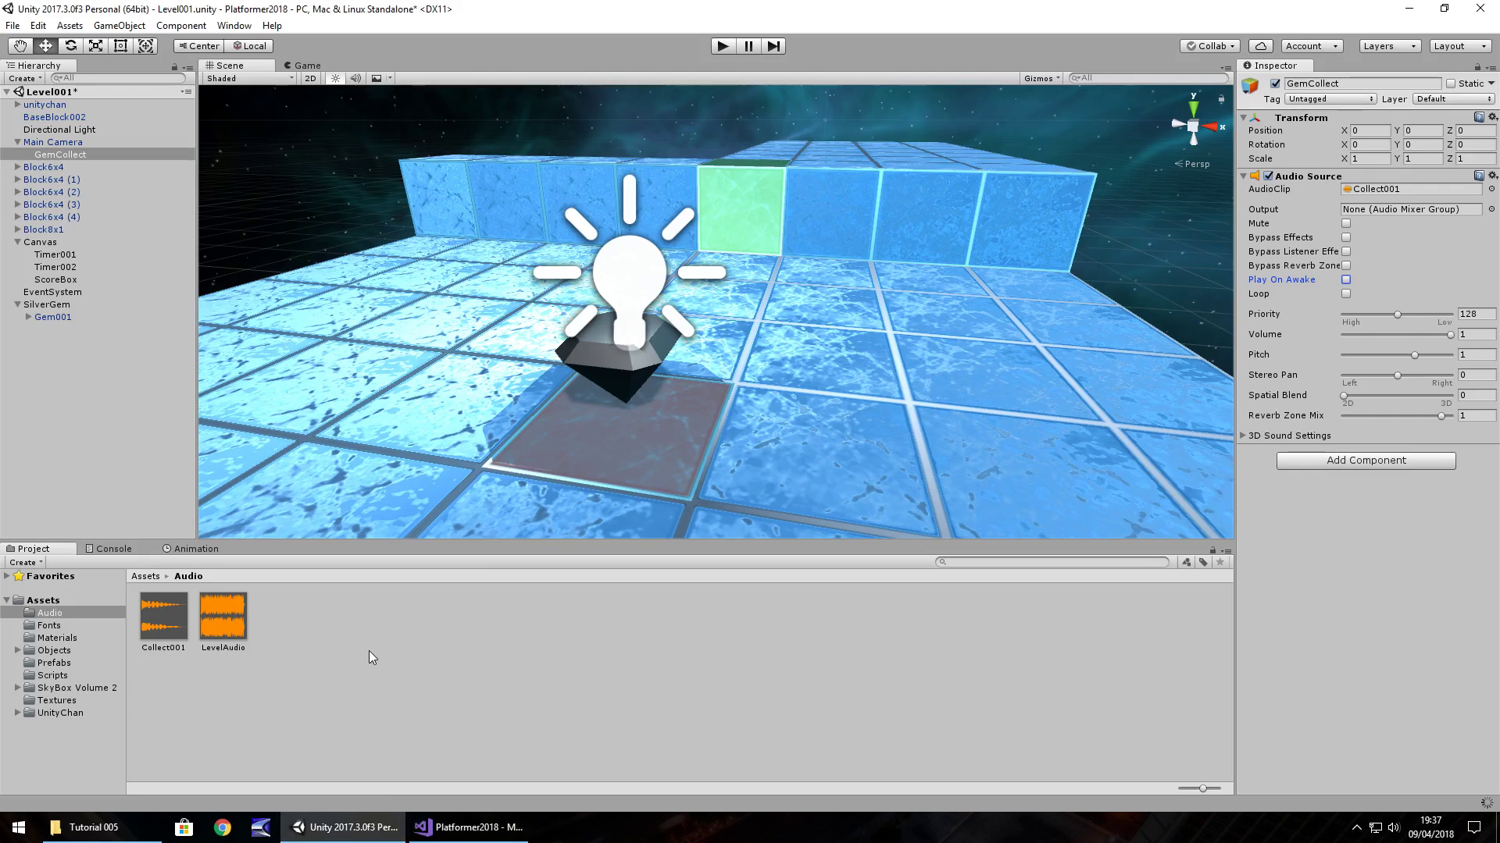
click(50, 307)
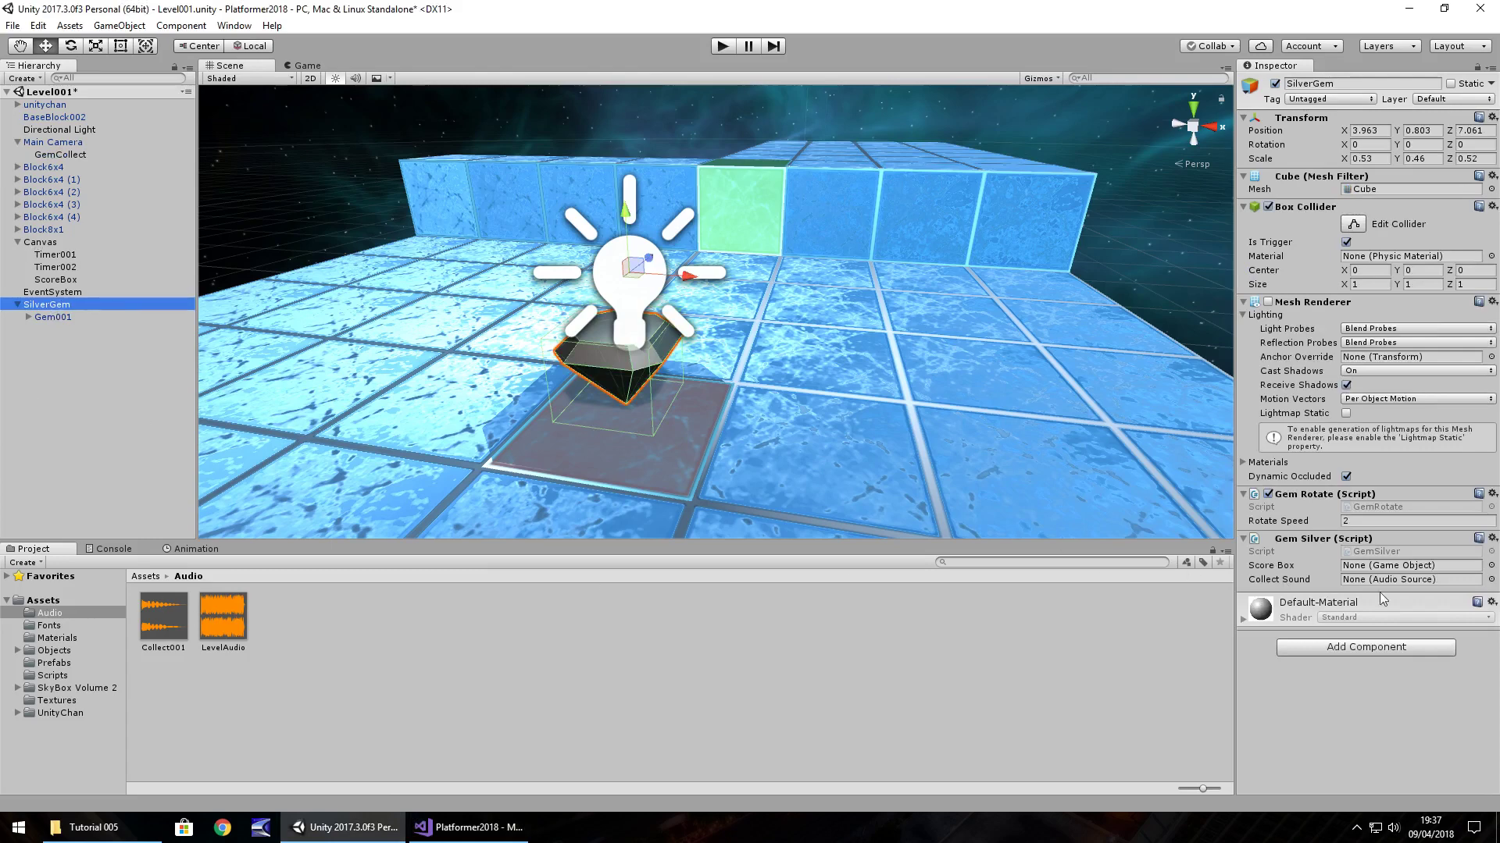
drag(63, 283, 1376, 569)
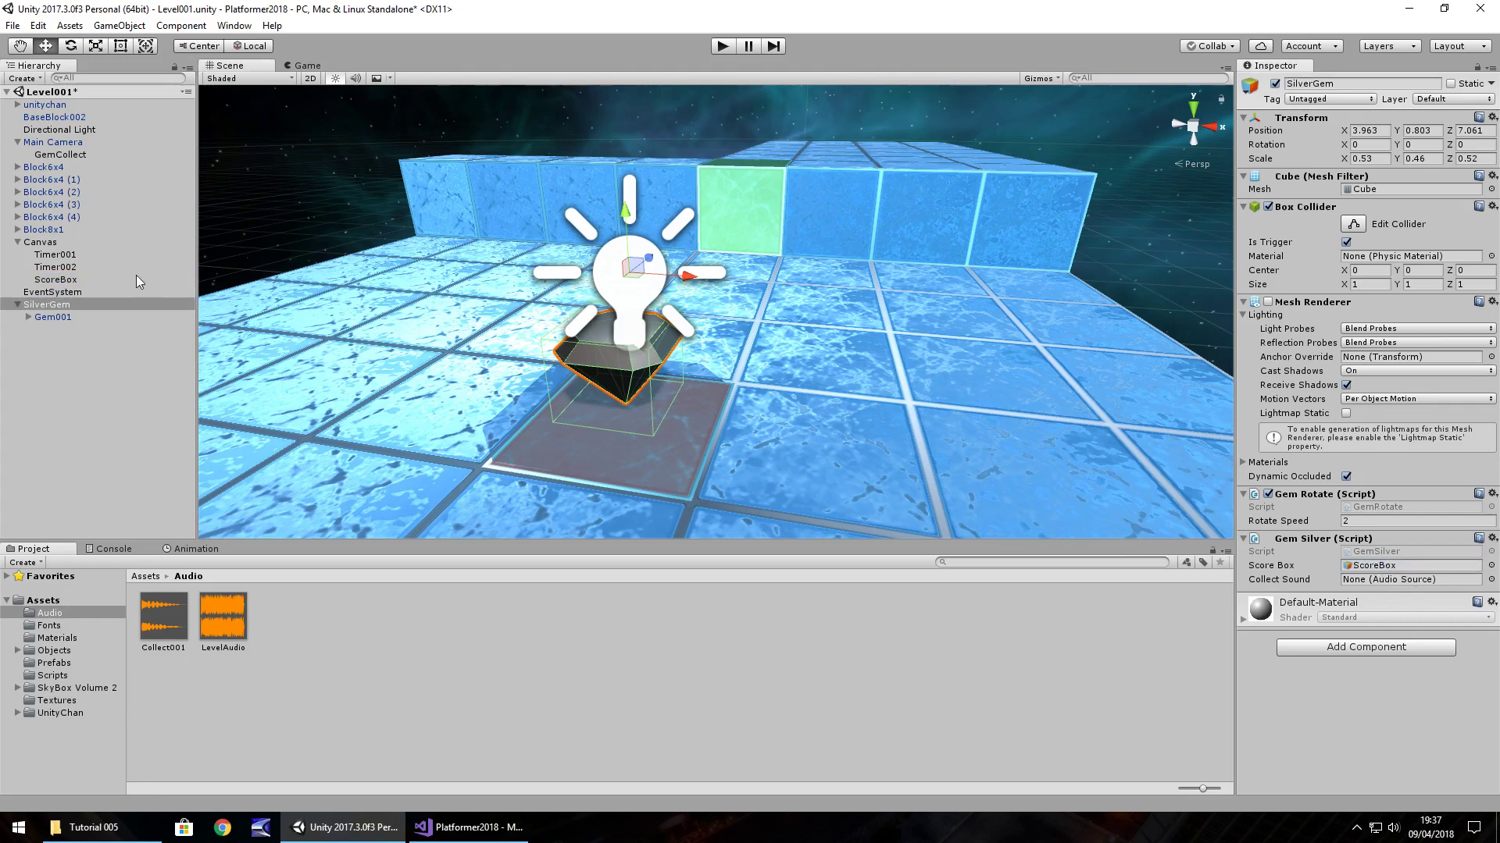
drag(50, 155, 1370, 579)
click(725, 47)
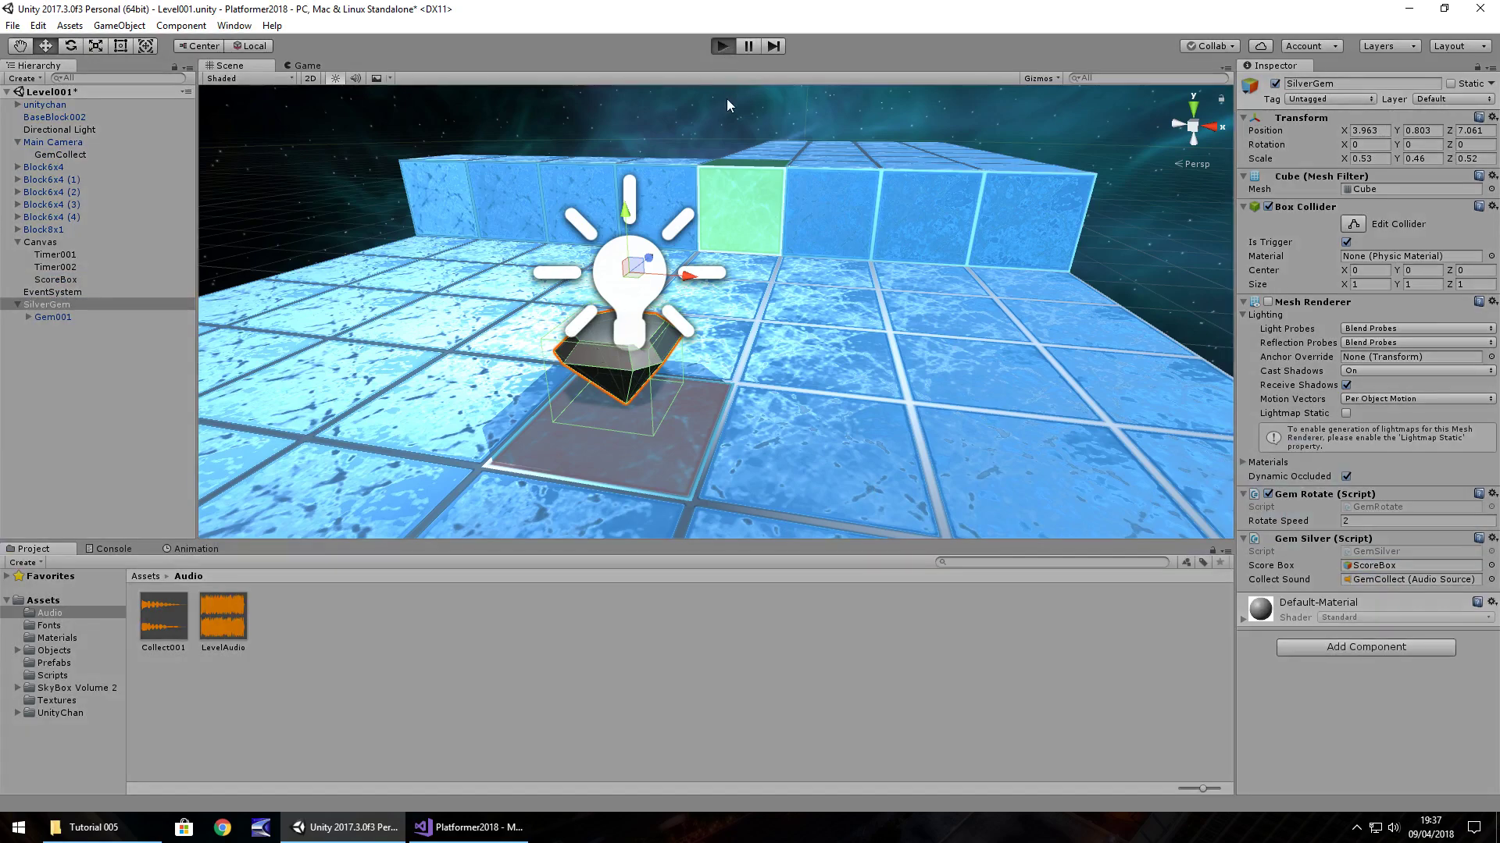
Step: Steer Unity-chan with the W, A and D keys into the SilverGem, then stop Play mode with Ctrl+P
key(w)
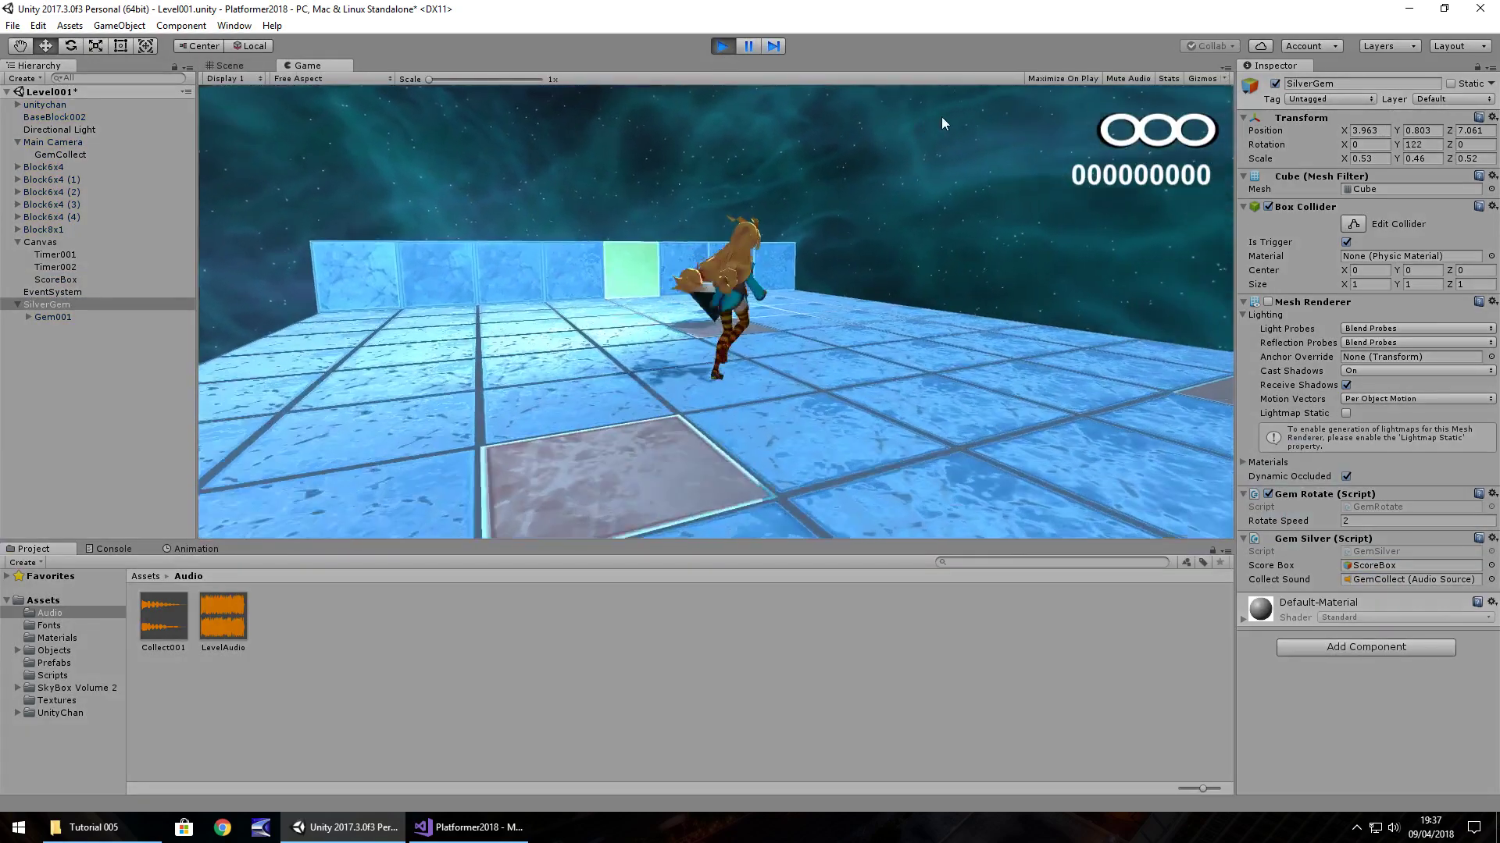
key(w)
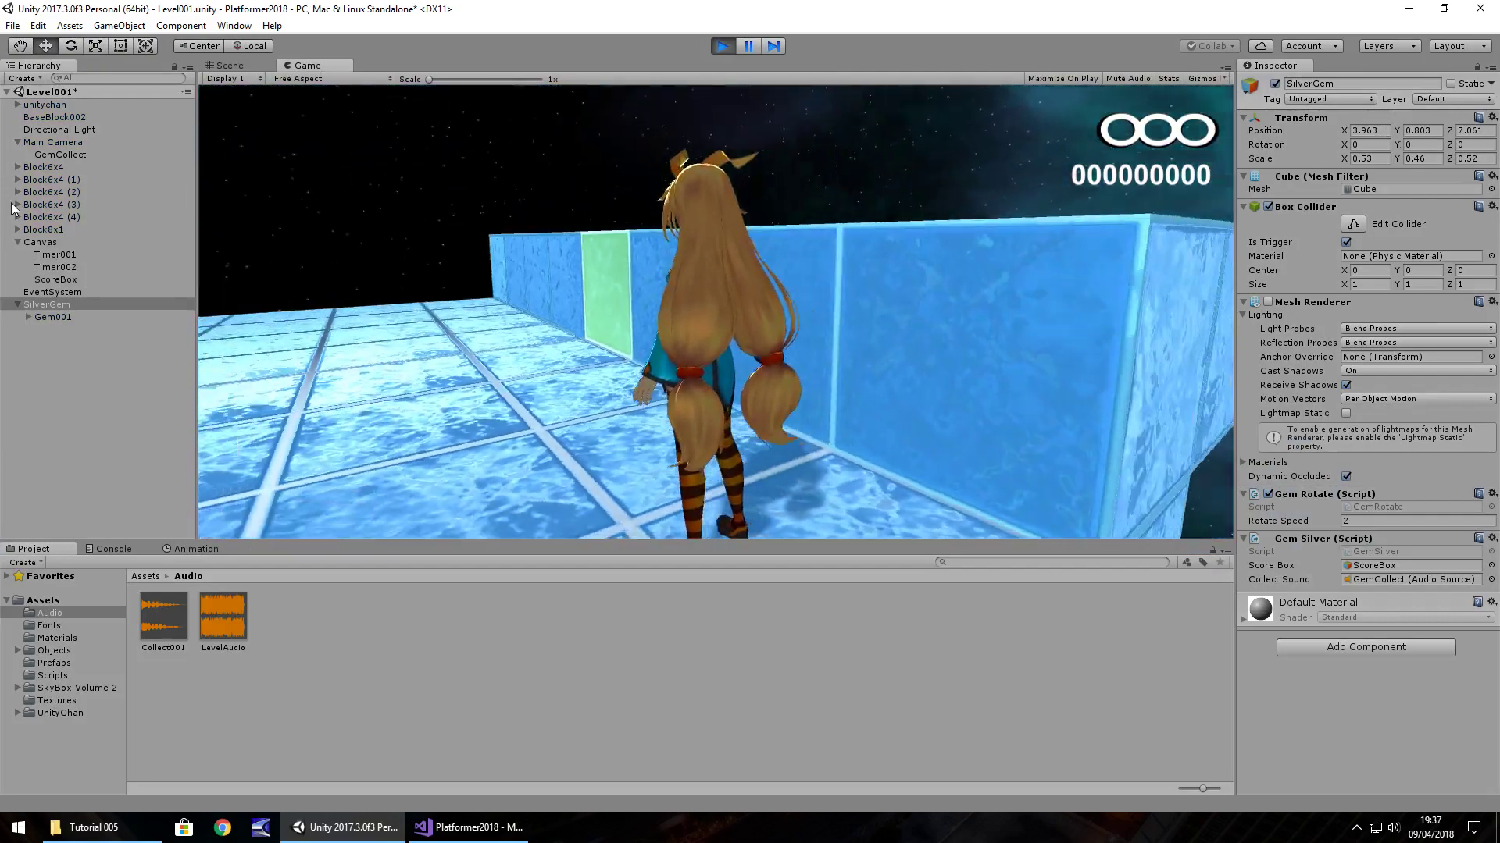
key(a)
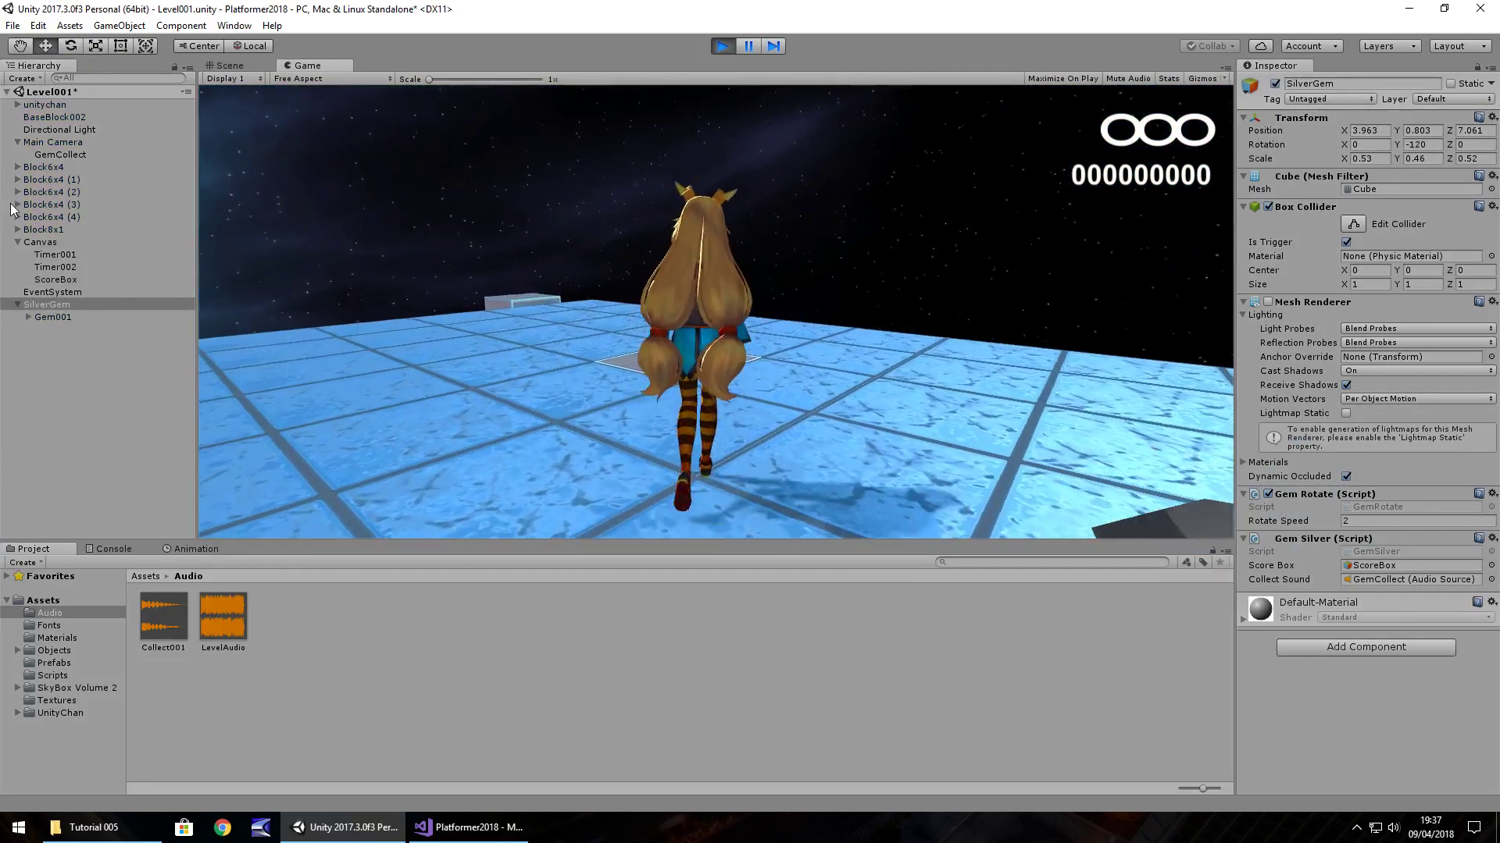
key(d)
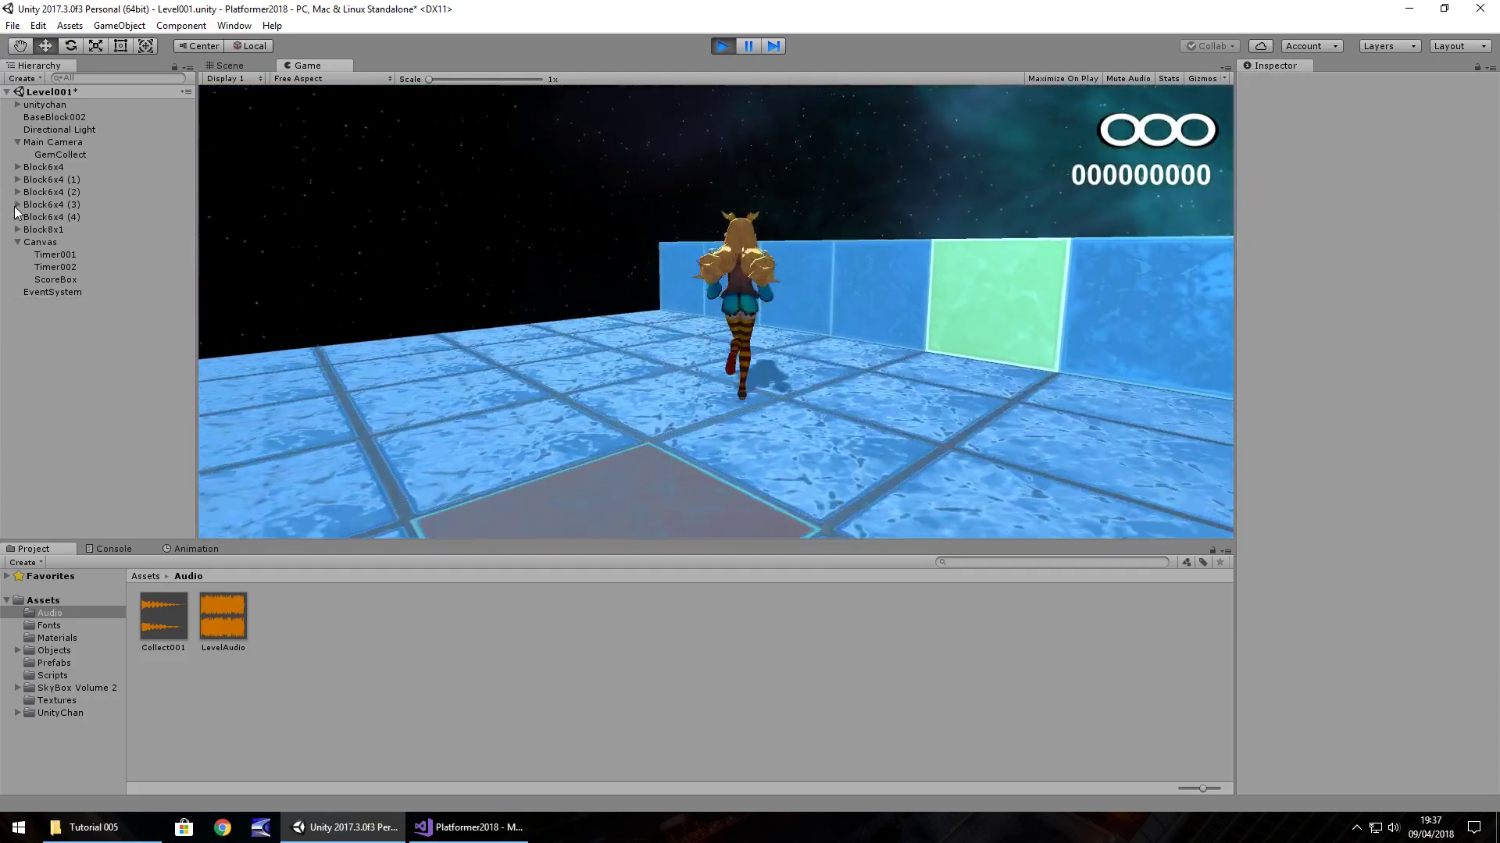
key(ctrl+p)
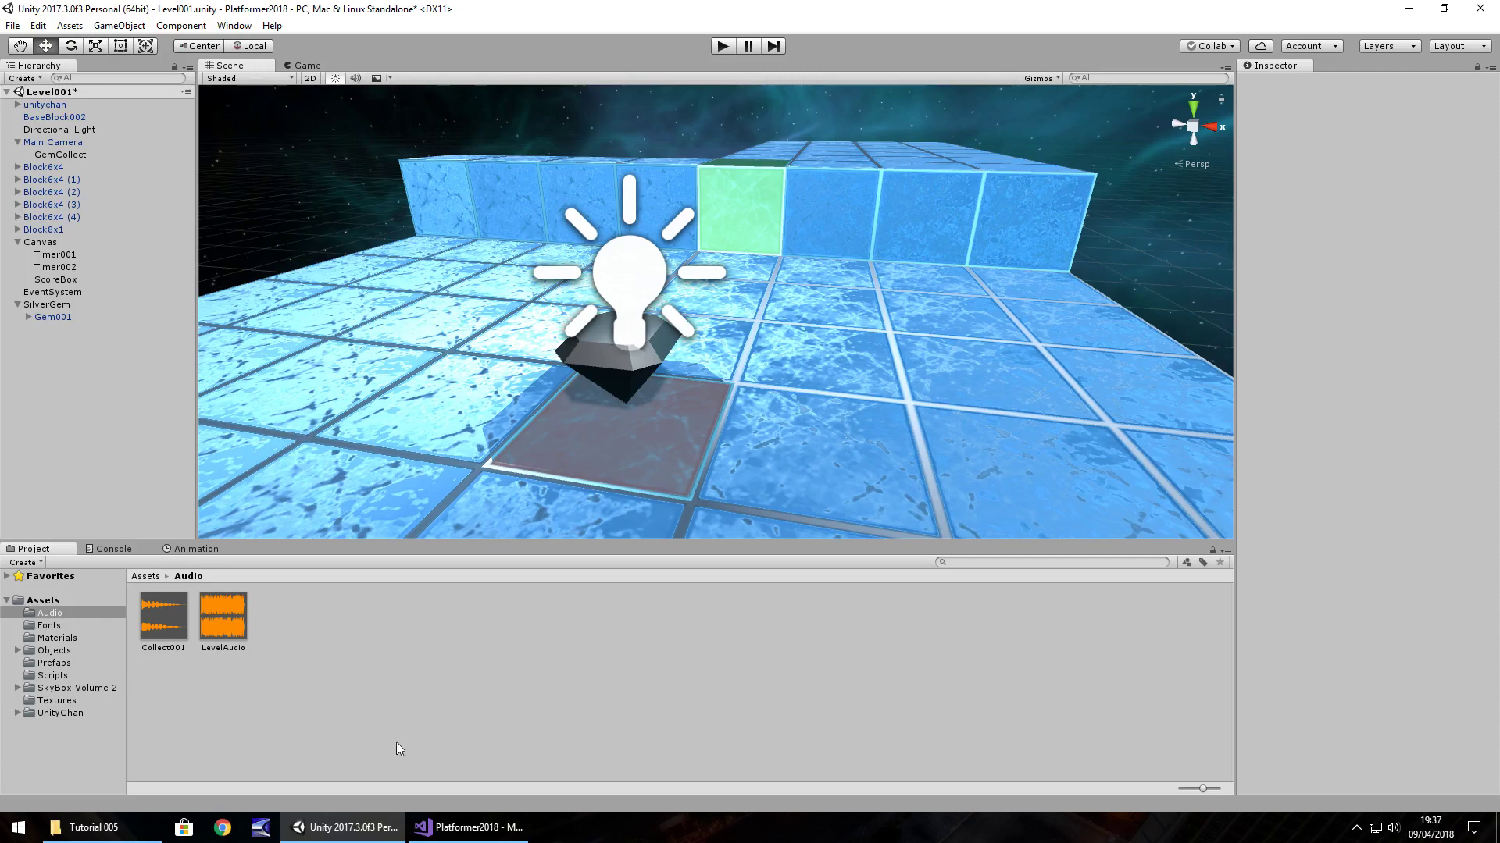
Step: Add 'using UnityEngine.UI;' on a new line below the UnityEngine import in GemSilver.cs
click(469, 827)
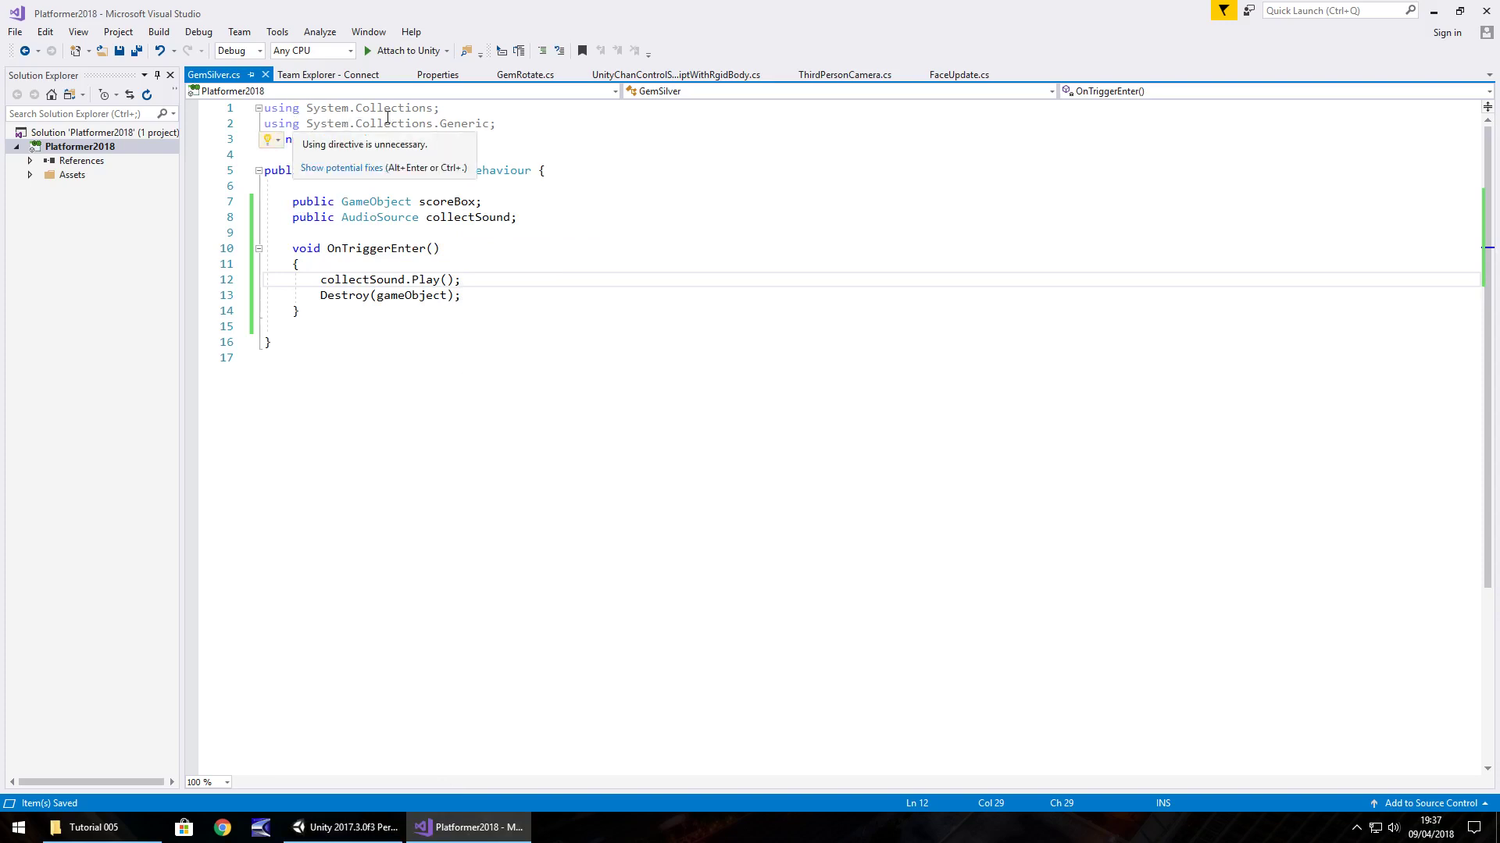
click(435, 139)
key(Return)
text(us)
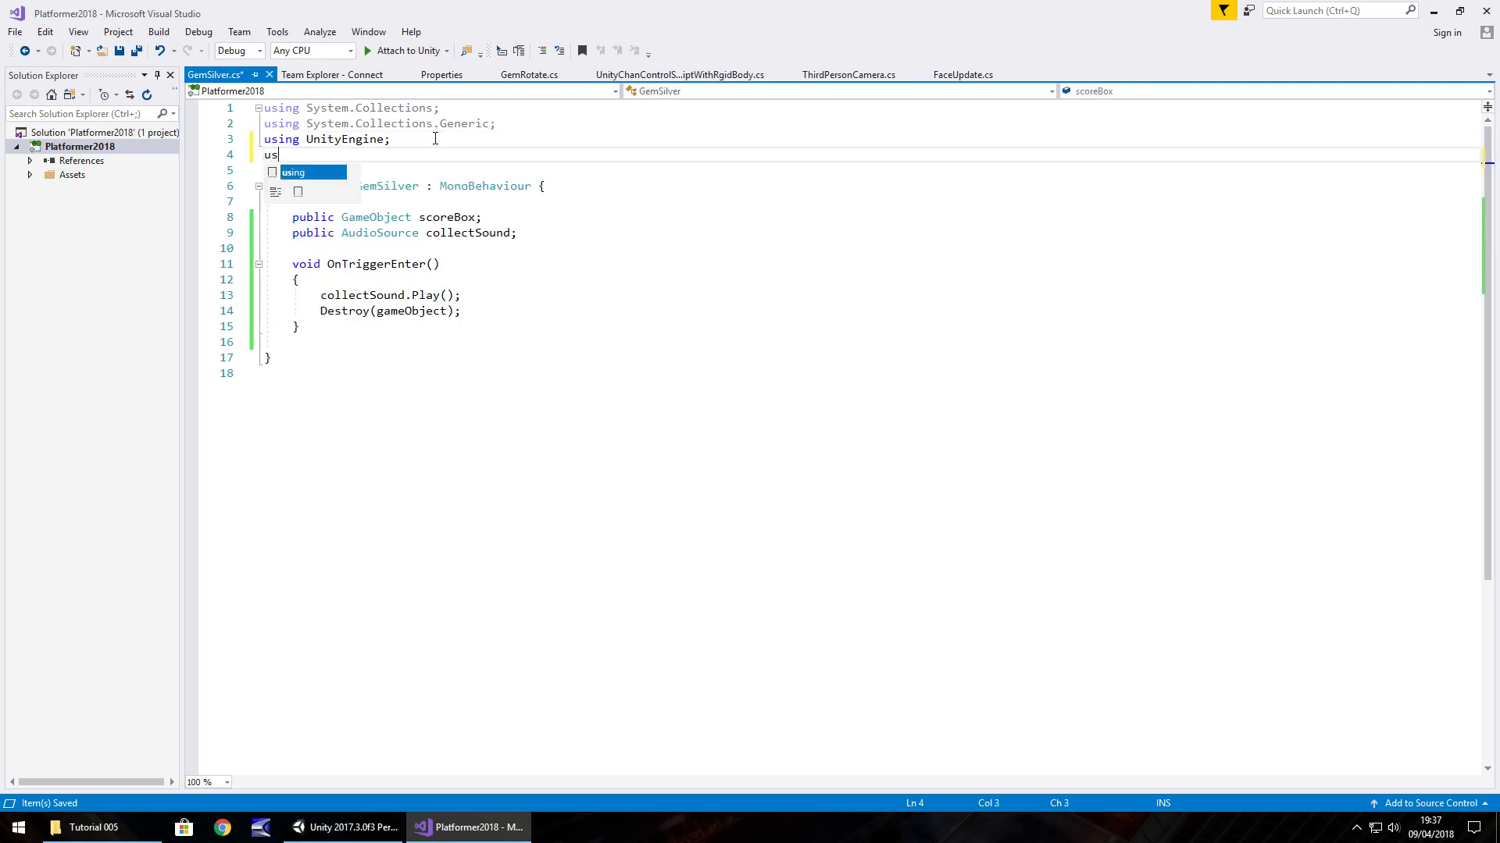
text(ing Unity)
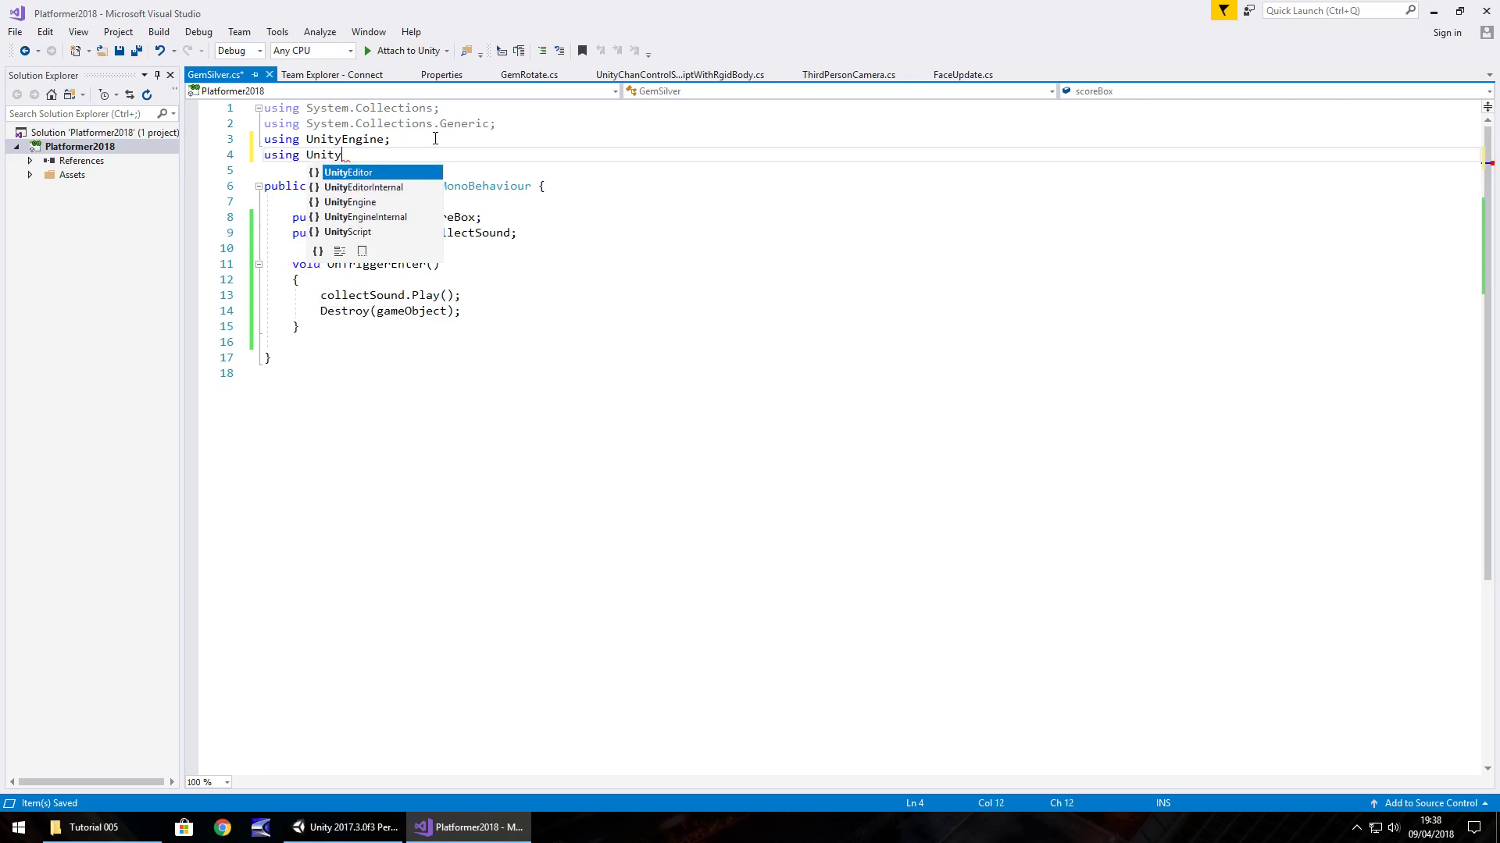
text(Engine.)
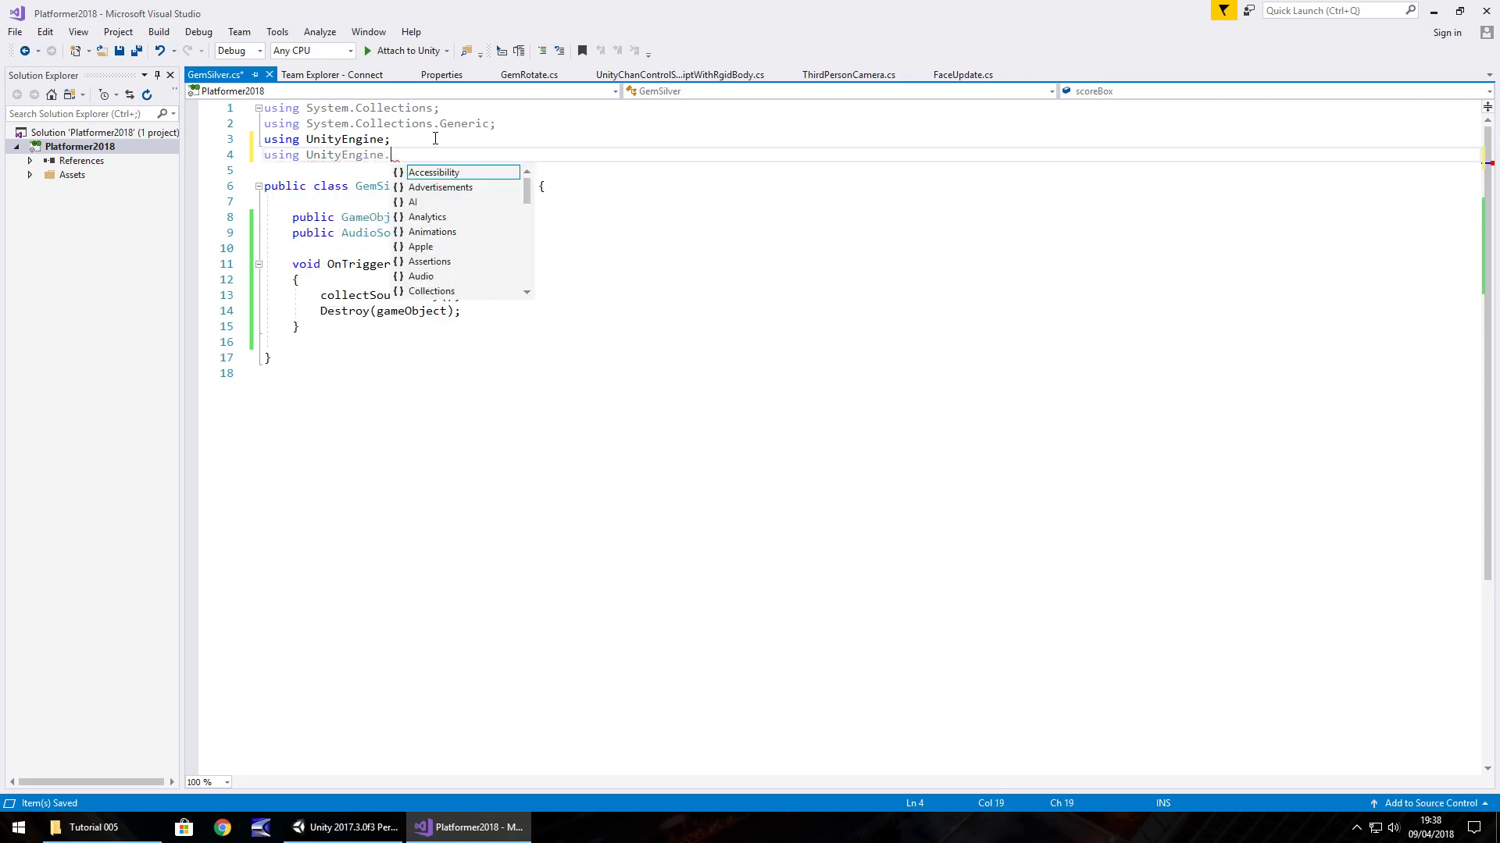
text(UI;)
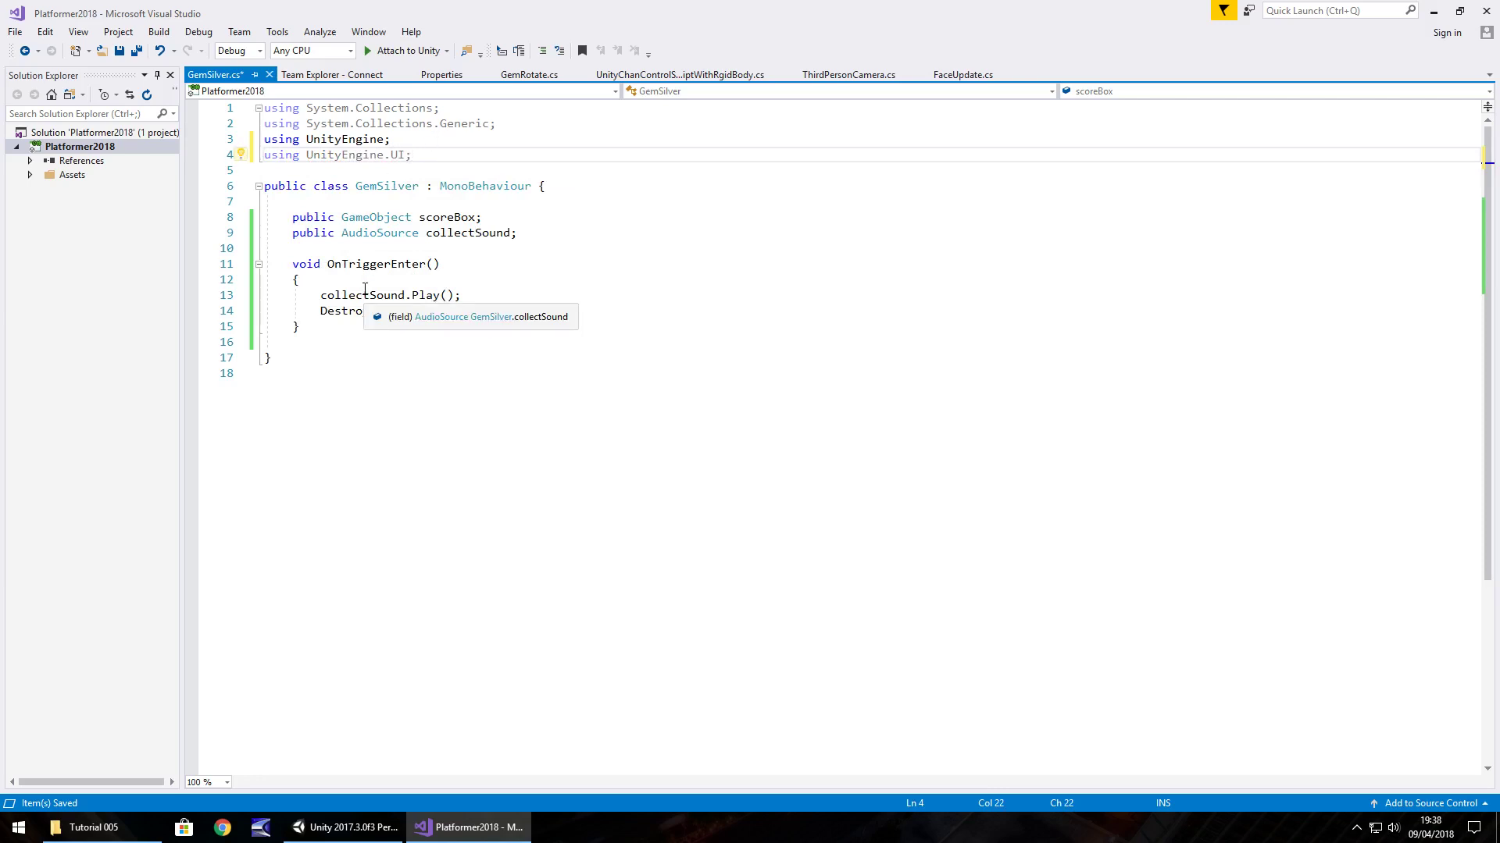
click(347, 828)
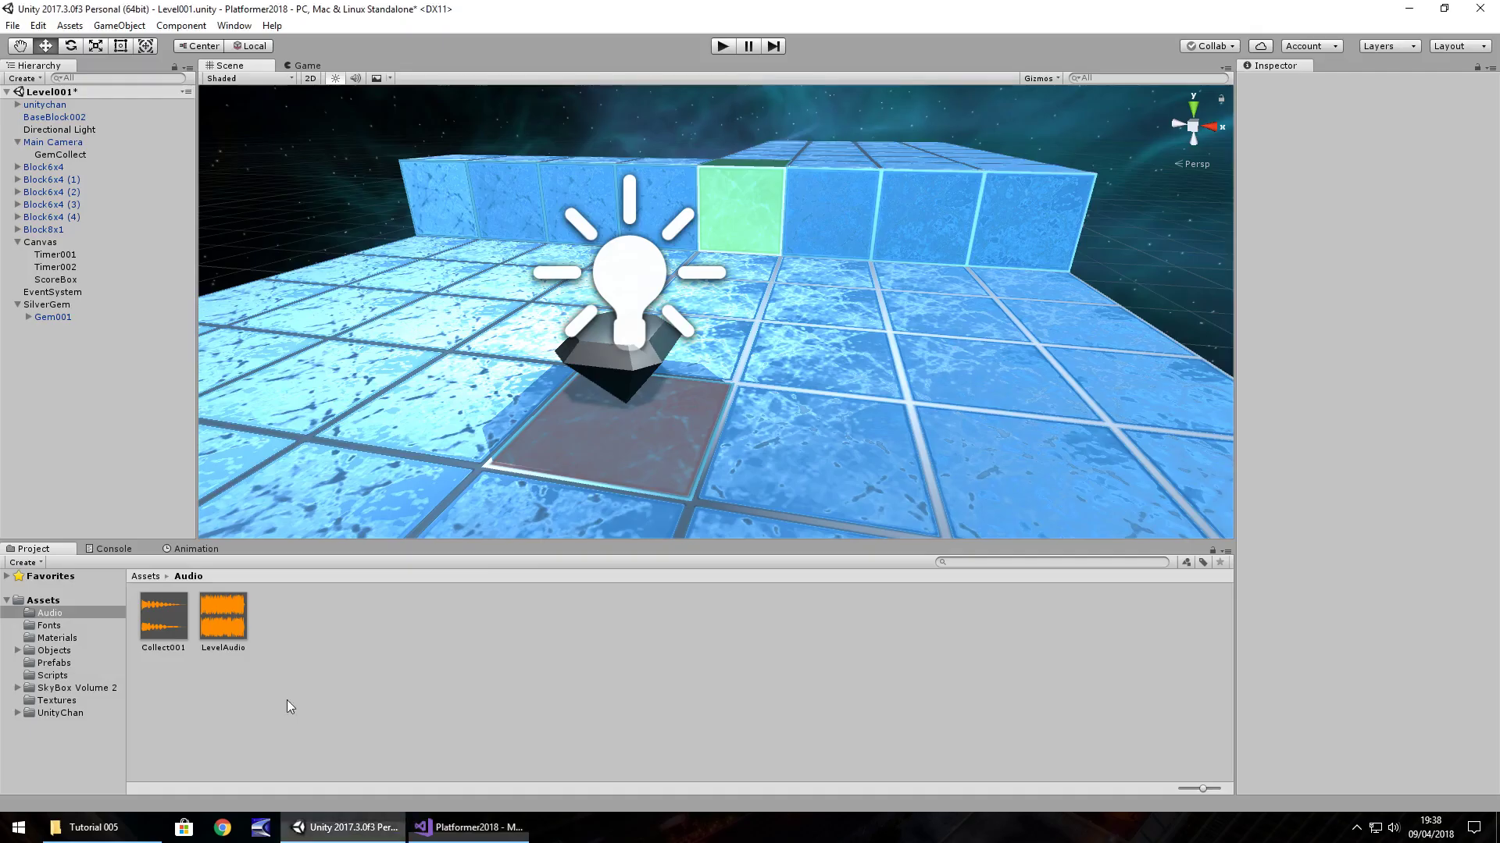
click(469, 827)
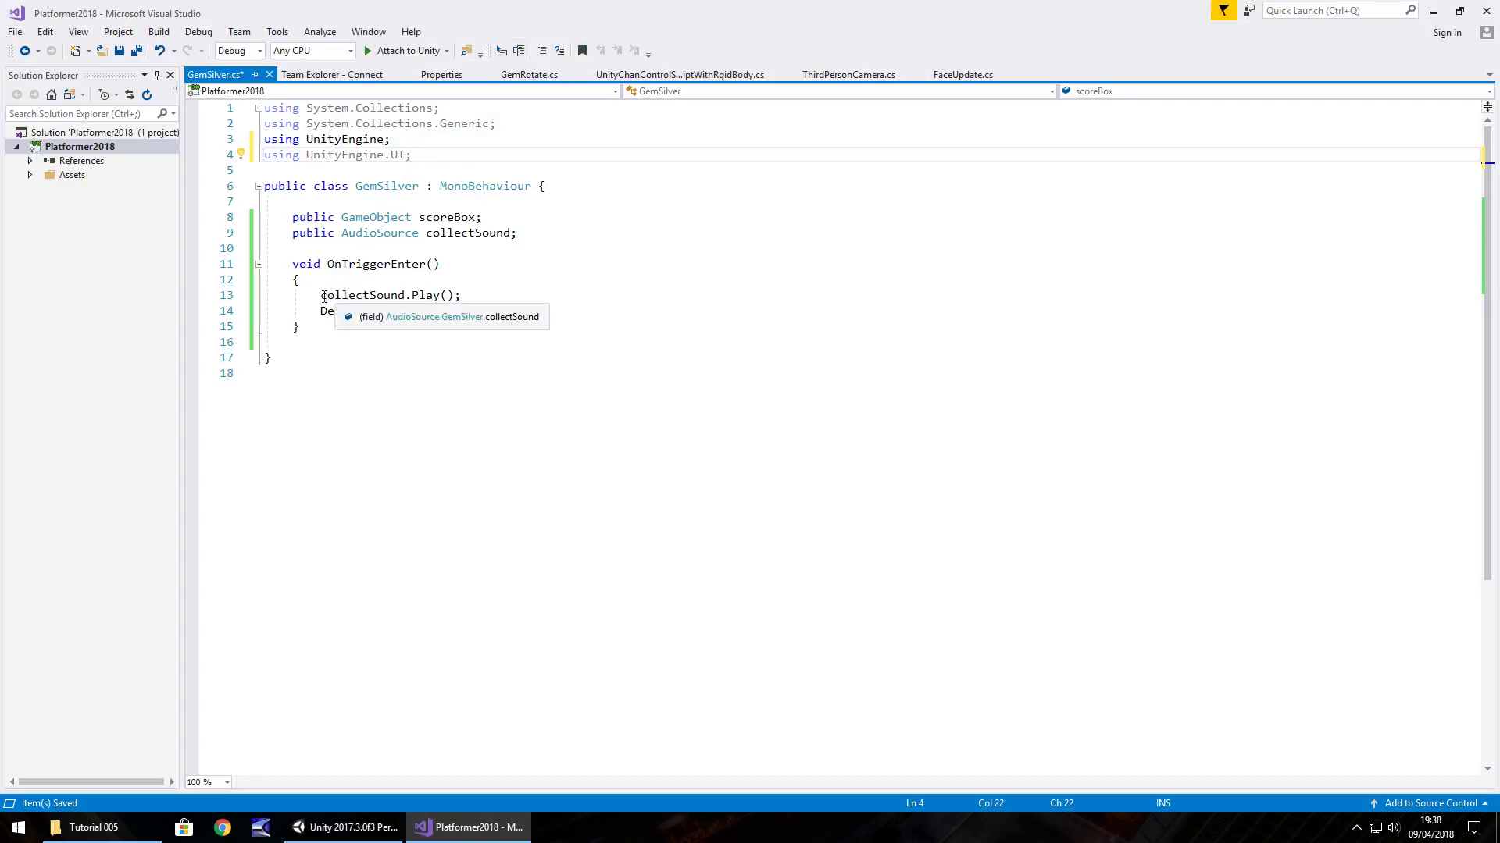
Step: Insert a new line above collectSound.Play() and begin typing scoreBox.GetComponent<
click(321, 297)
key(Return)
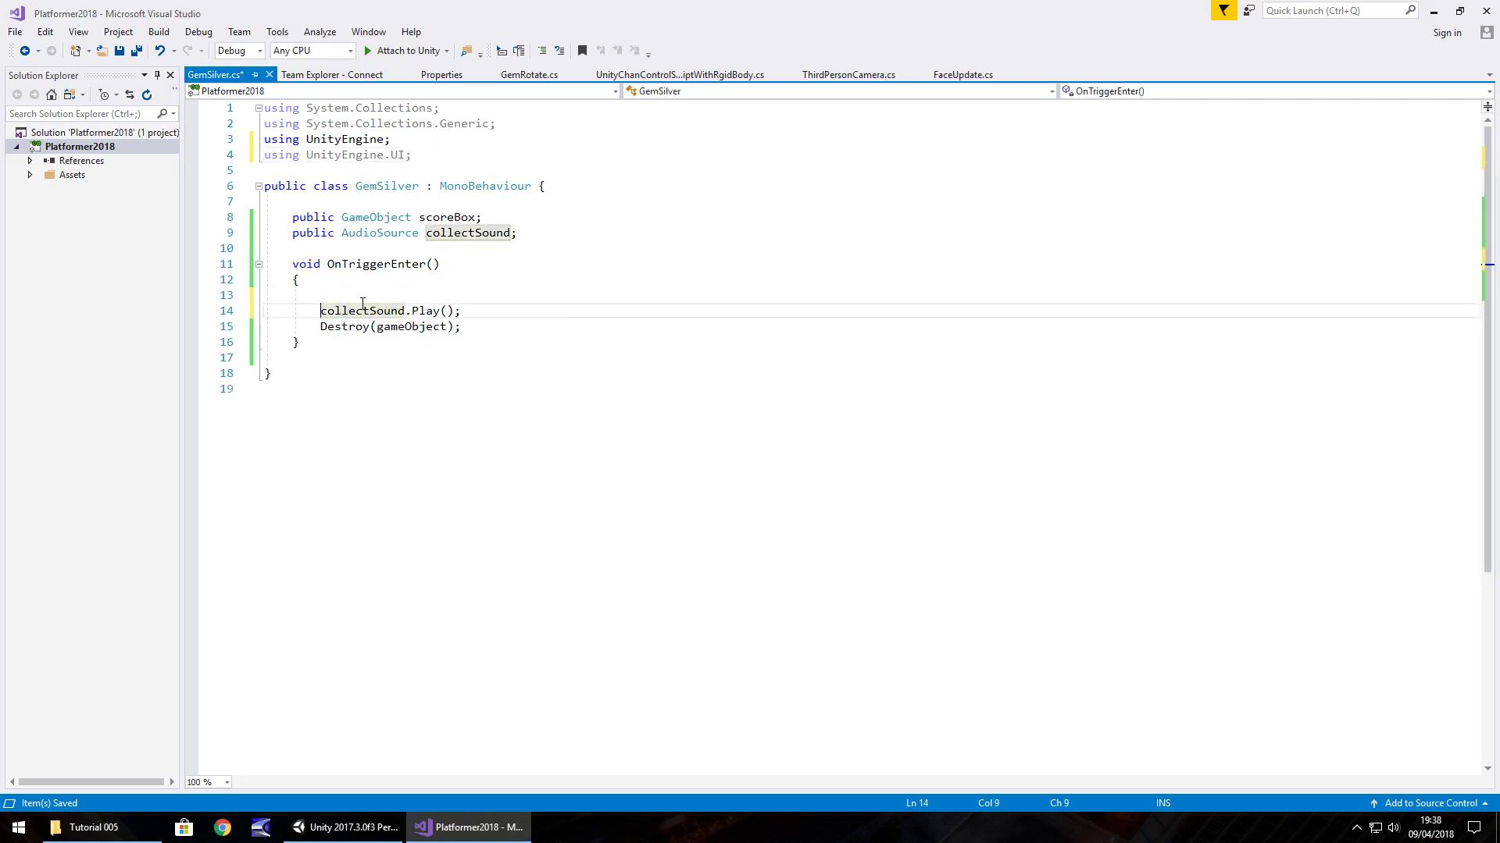
click(356, 297)
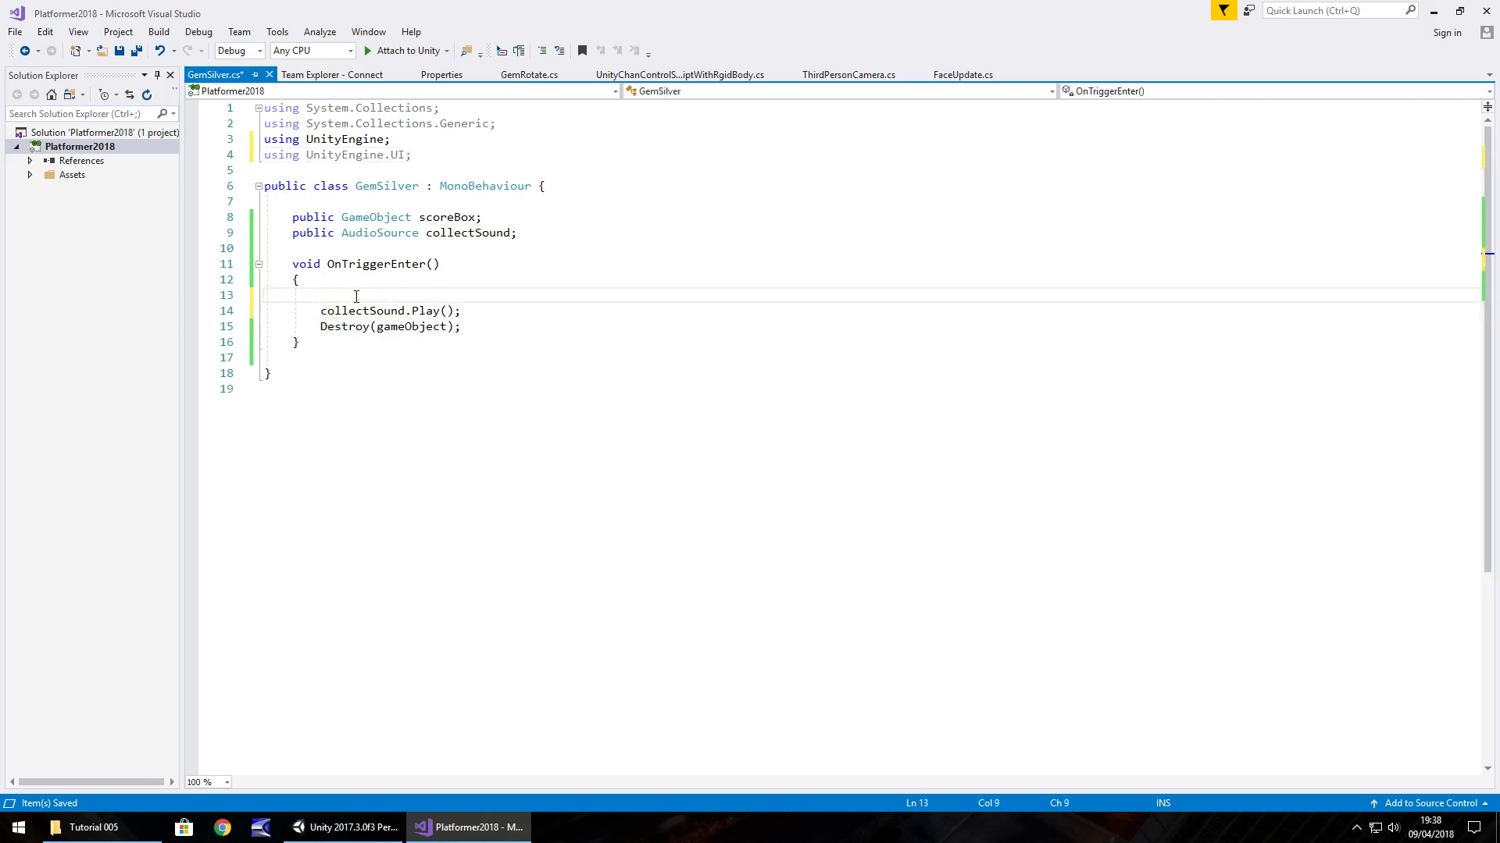
text(score)
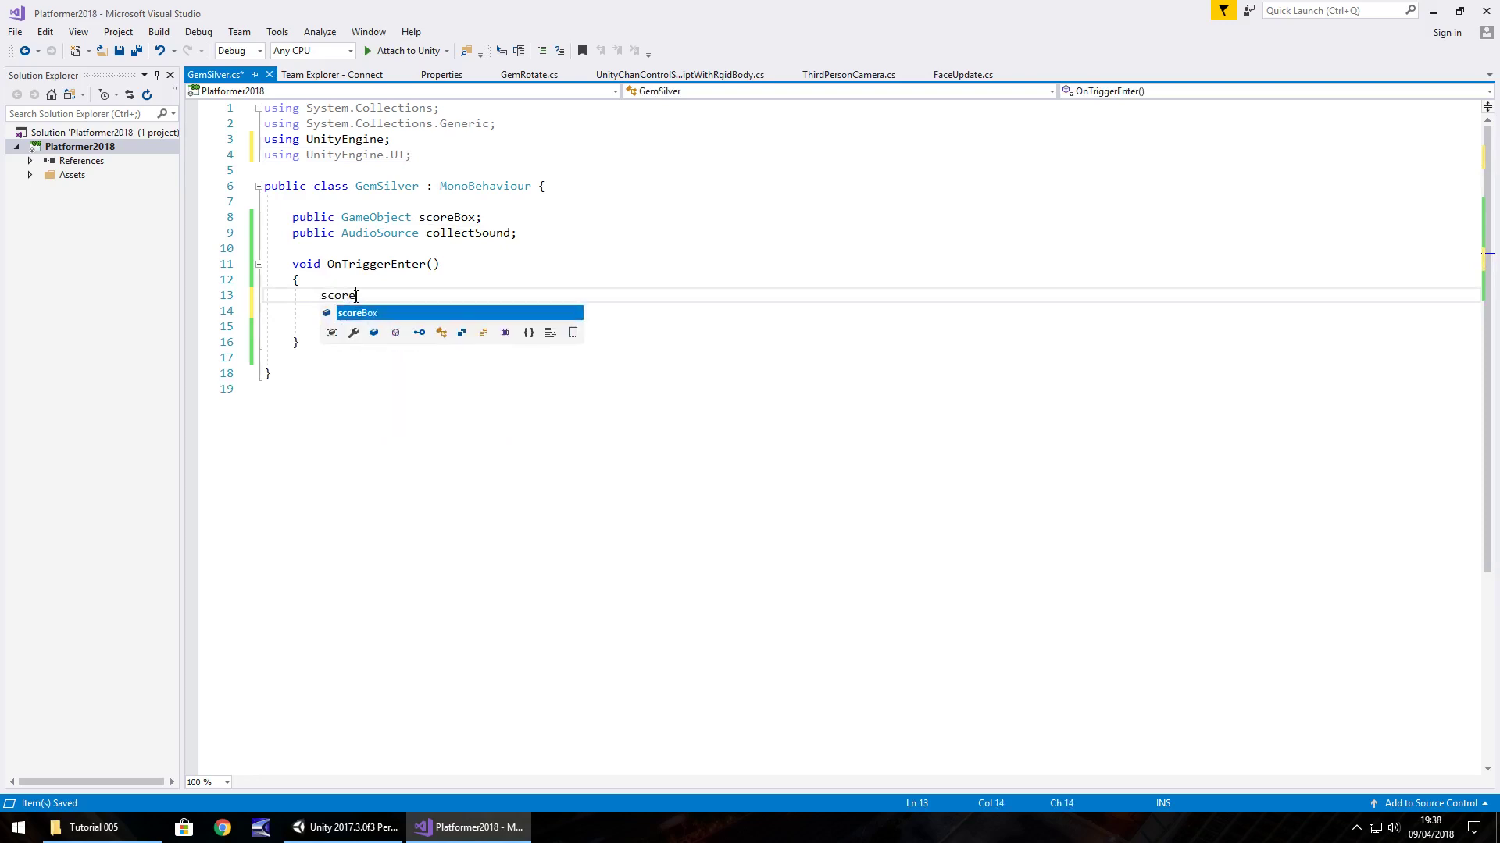
text(Box.)
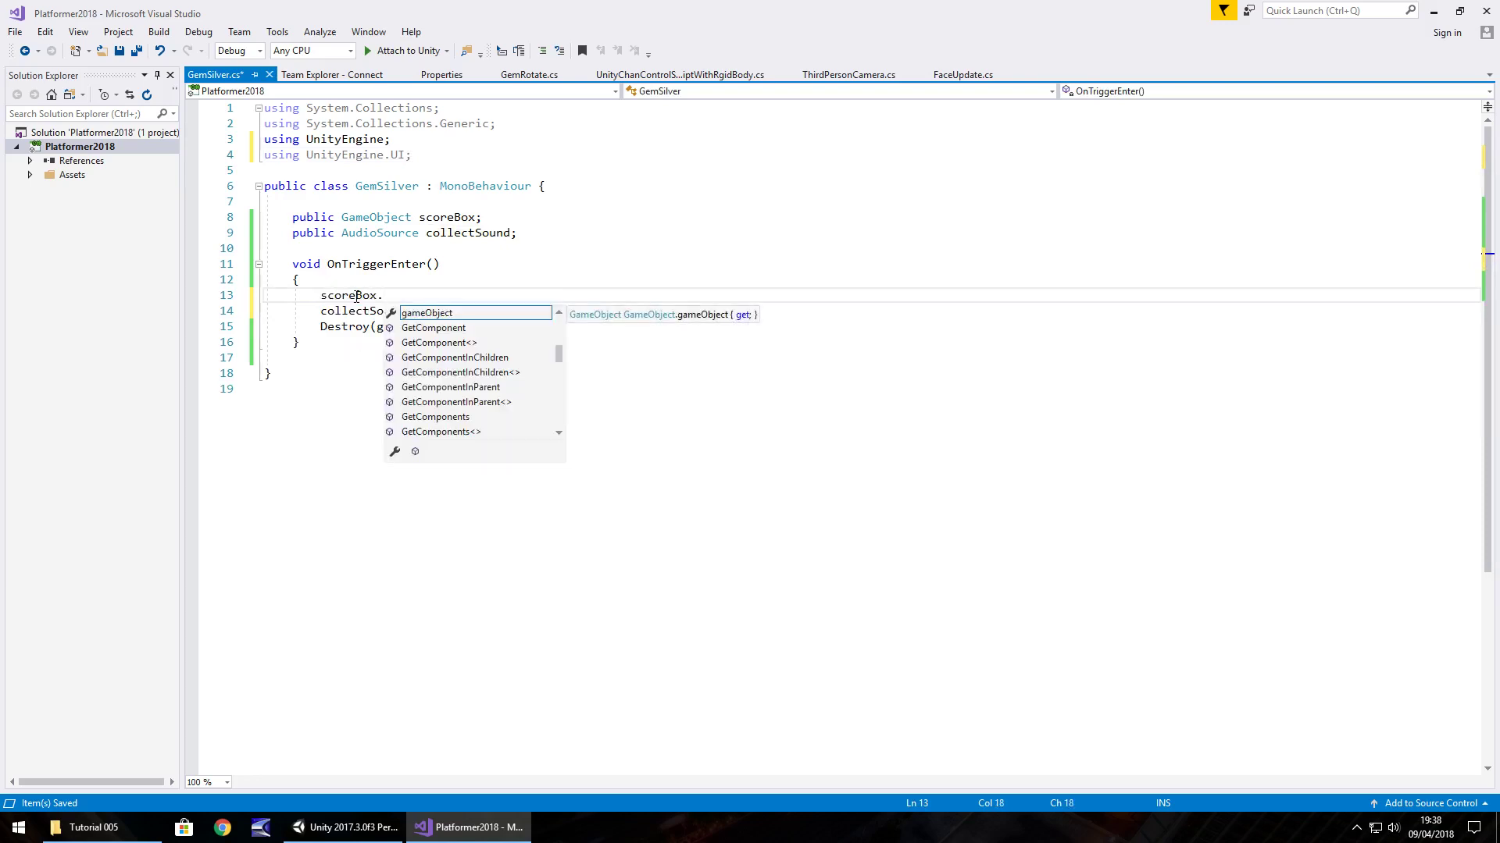
text(GetCompo)
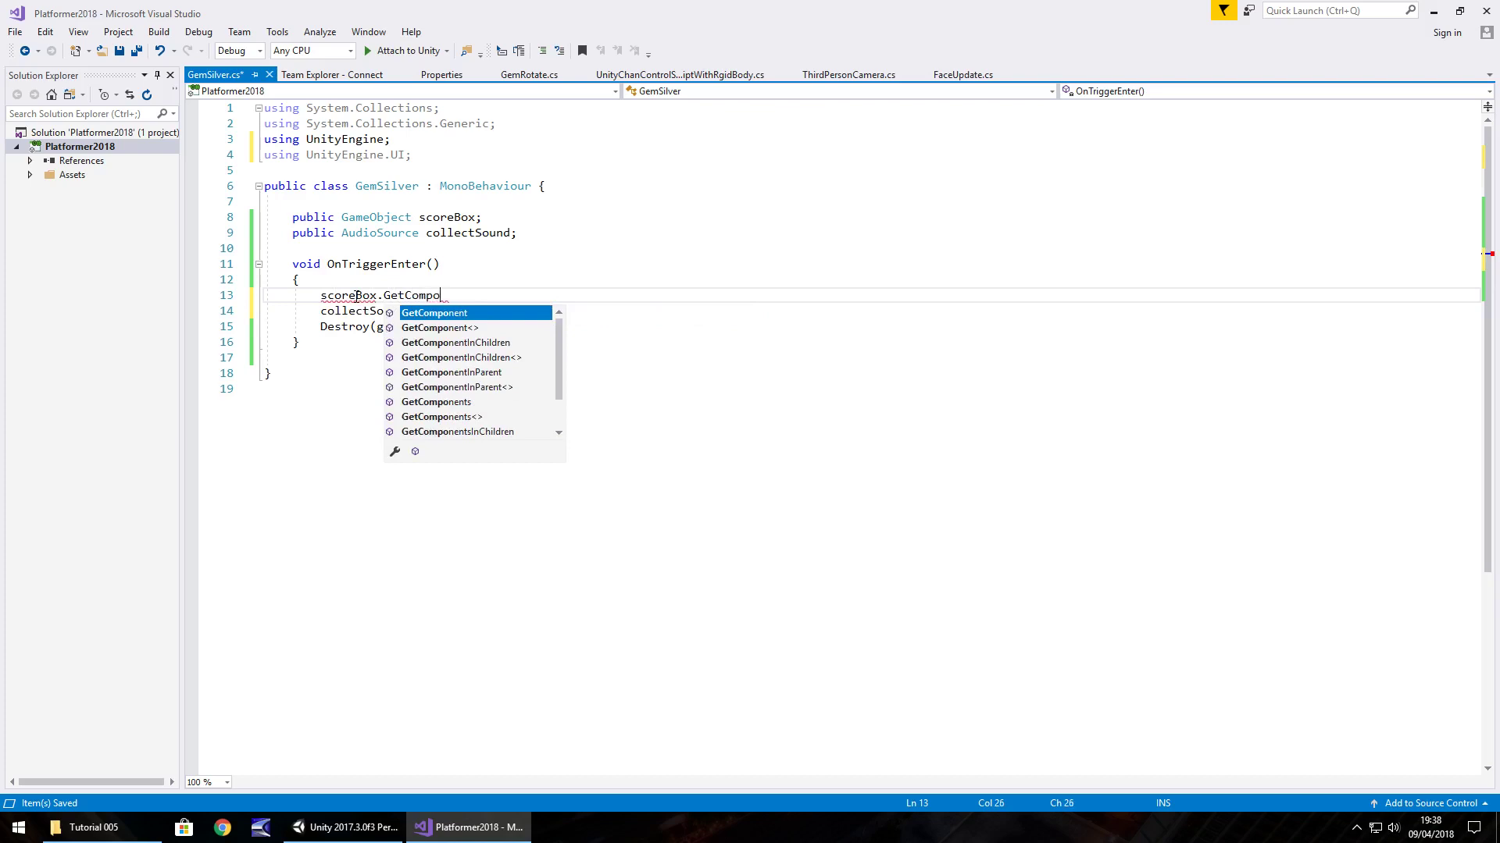
text(nent)
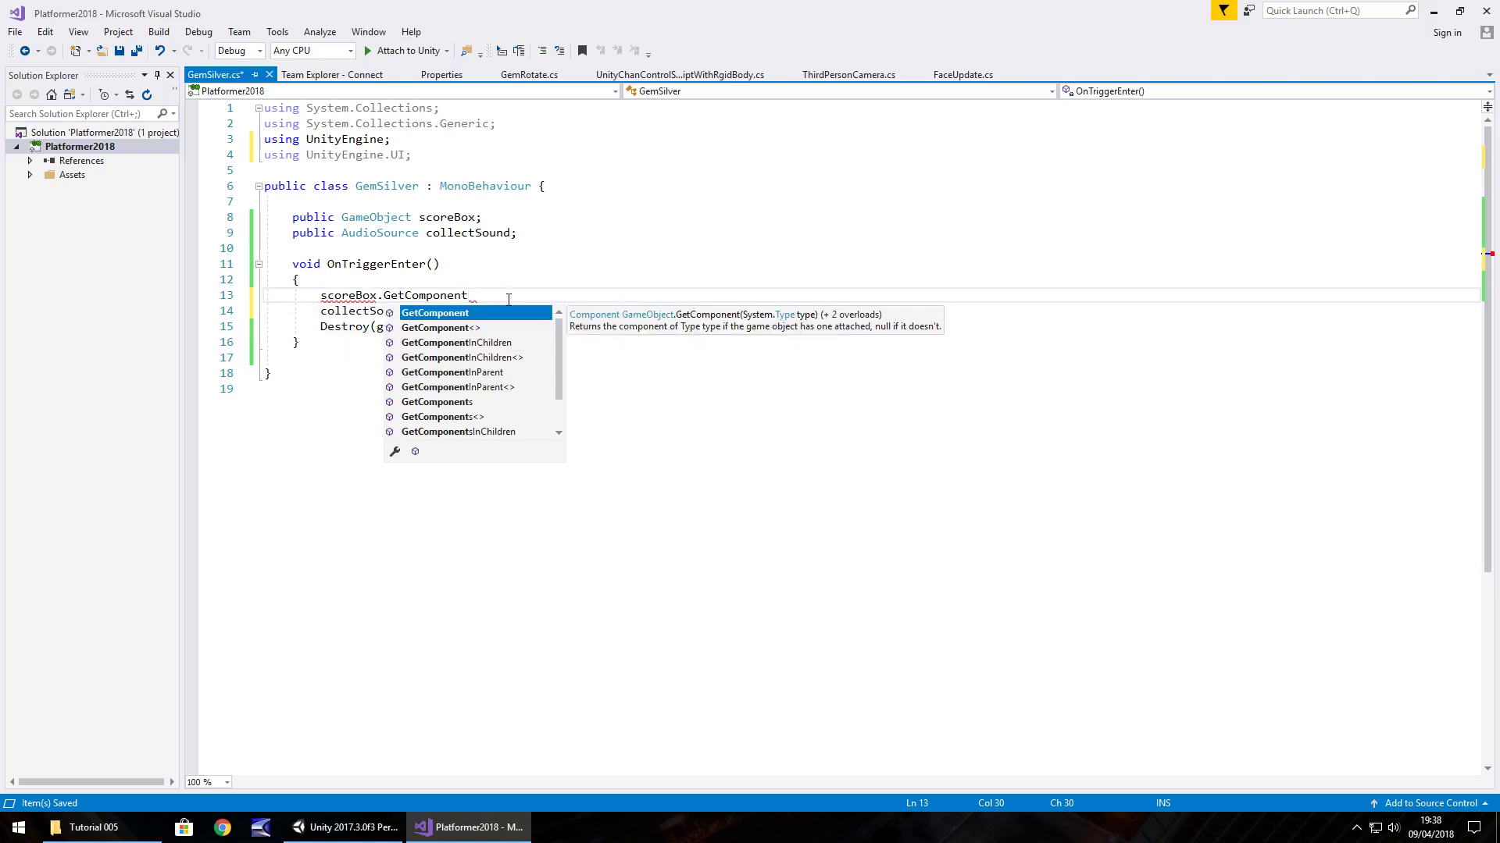
text(<>)
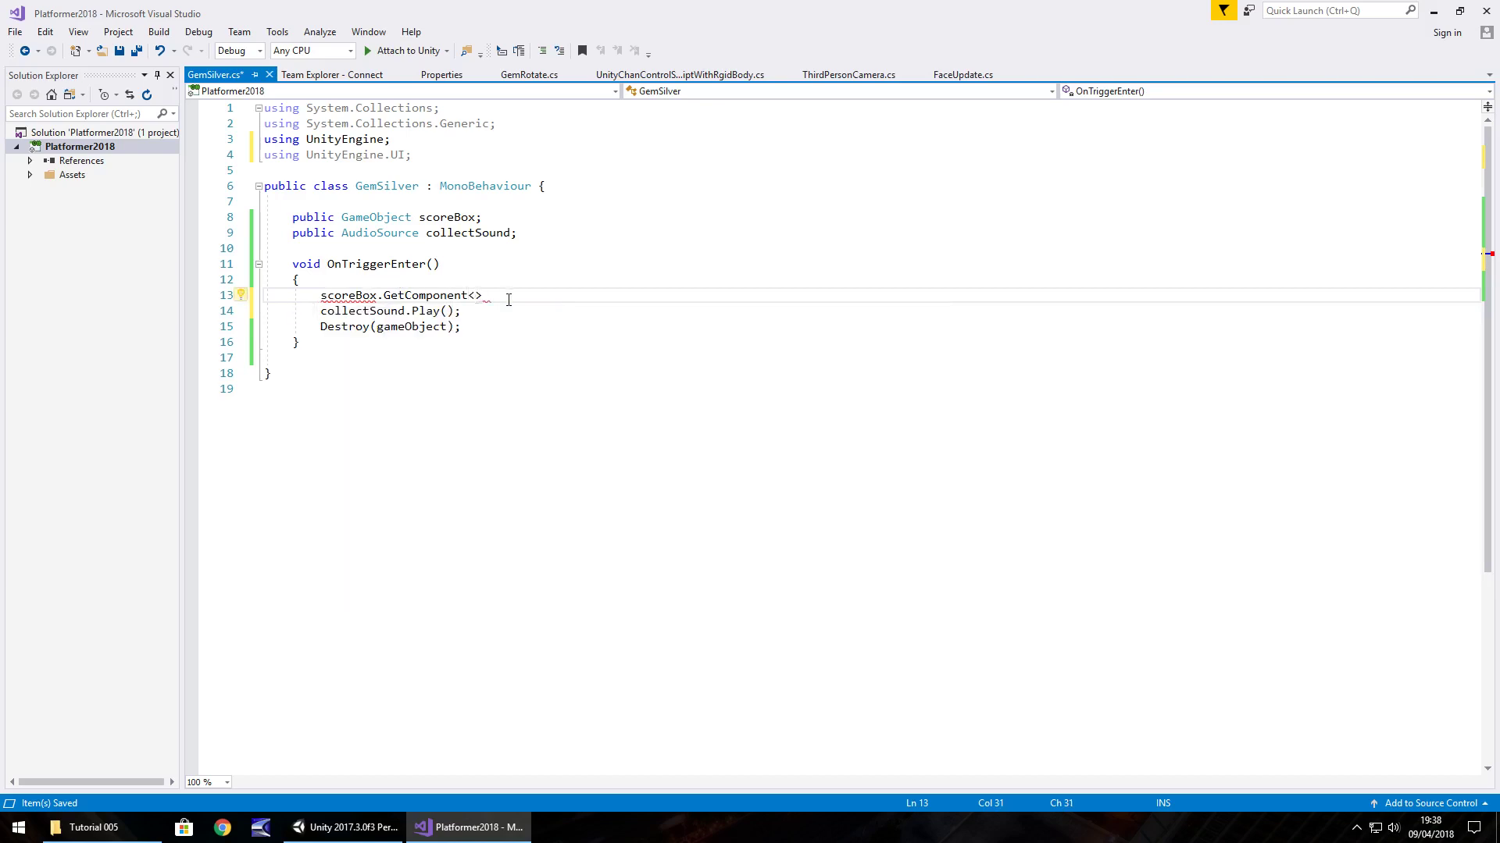
Step: Check ScoreBox's Text component in Unity's Inspector, then complete the call as scoreBox.GetComponent<Text>()
click(344, 827)
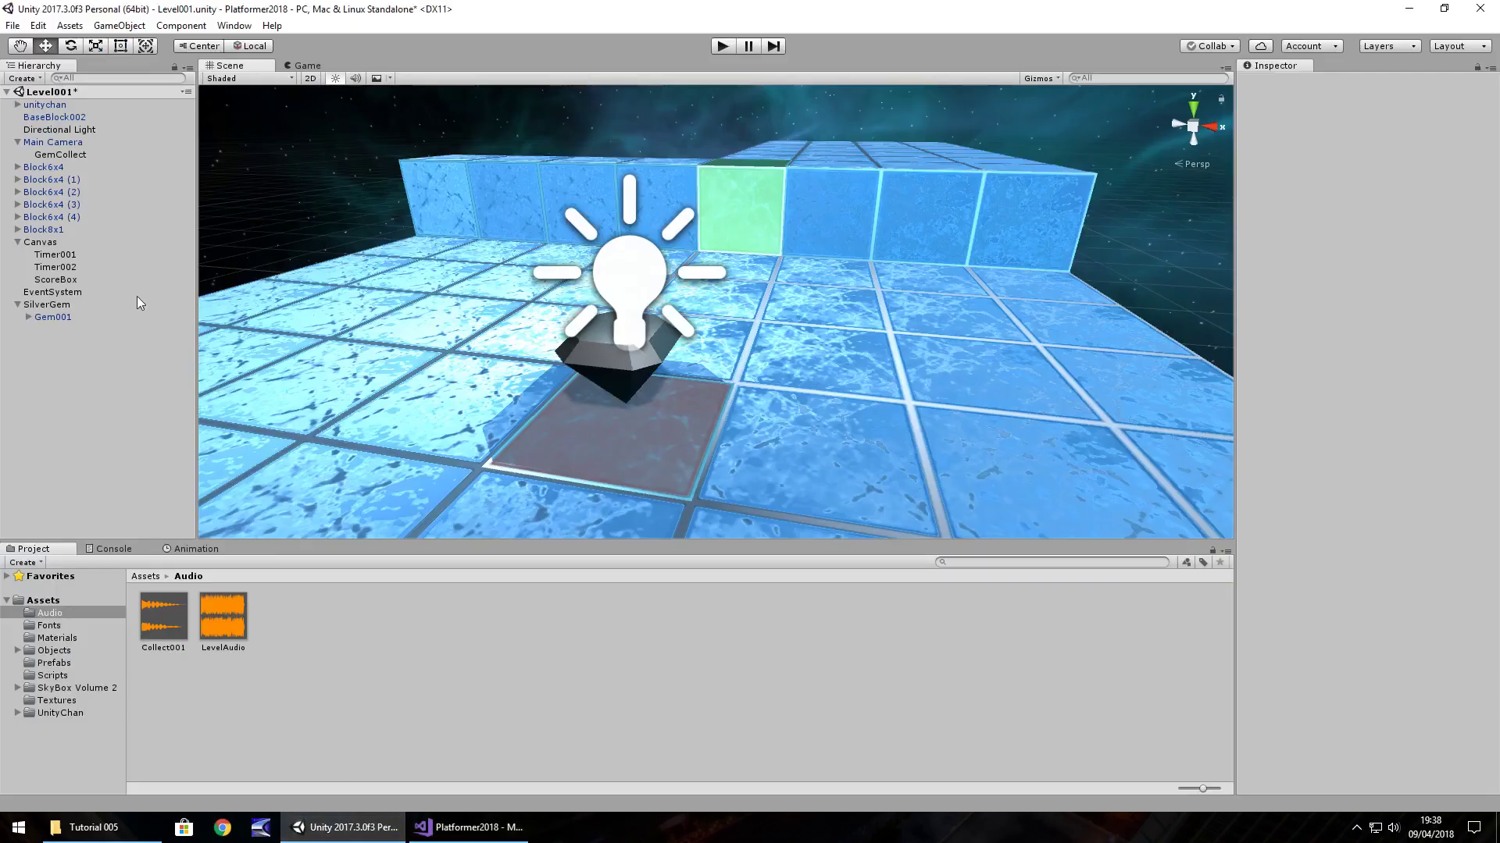
click(55, 279)
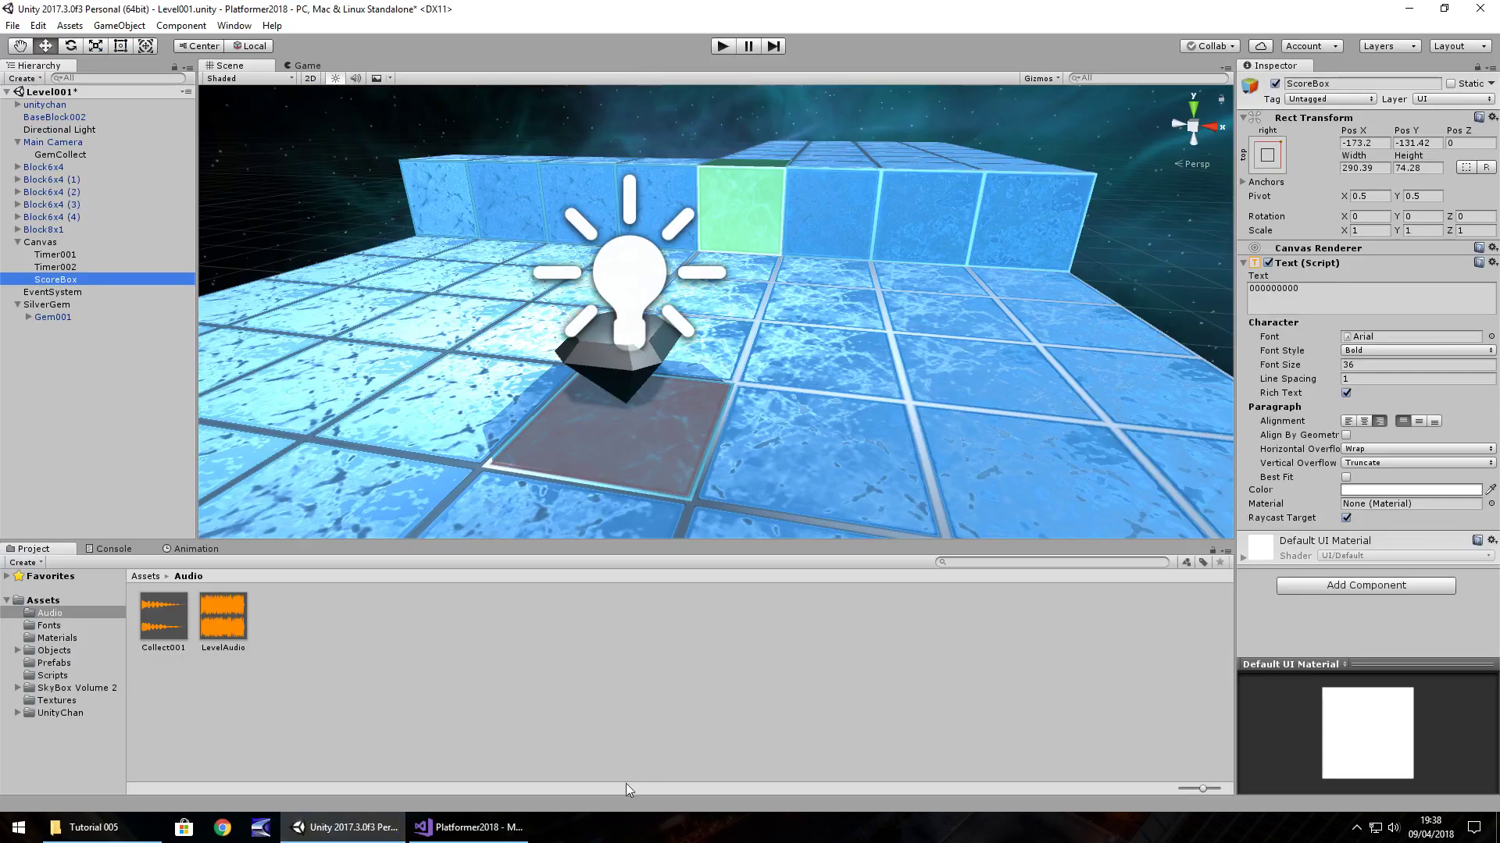
click(490, 830)
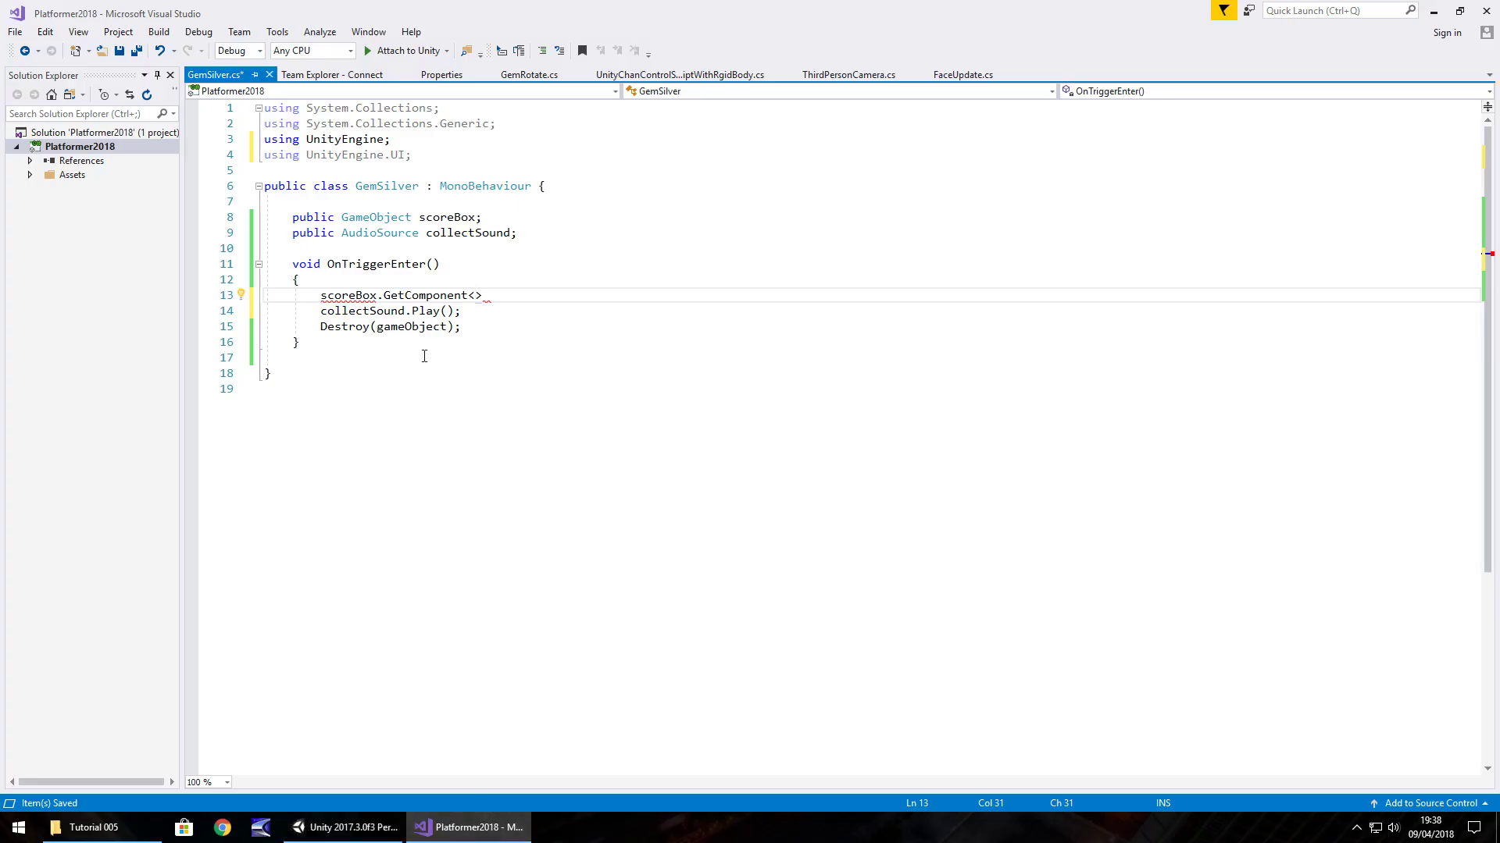
text(Text)
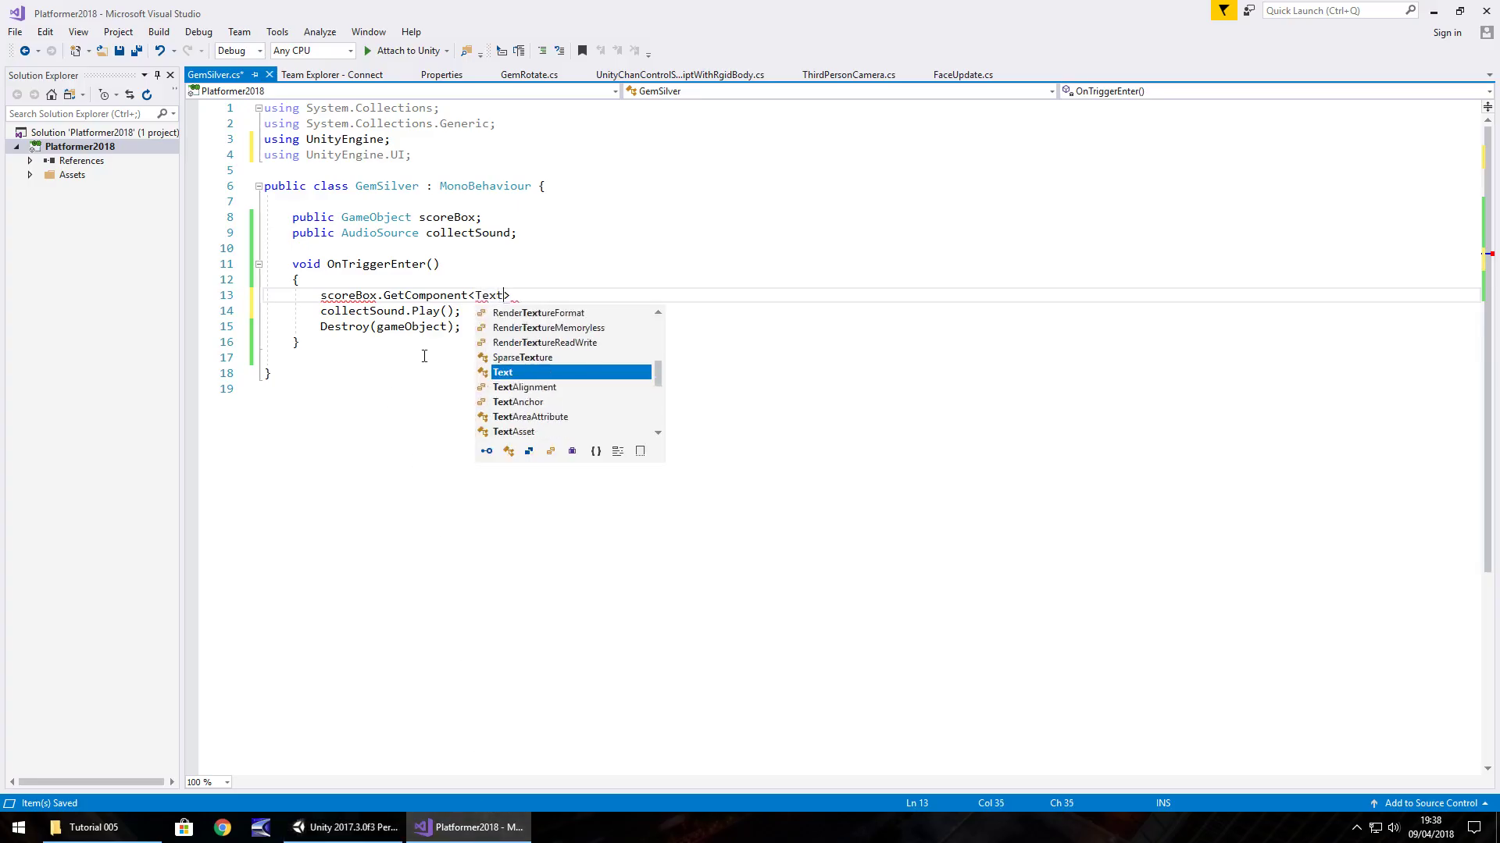
key(Right)
text(())
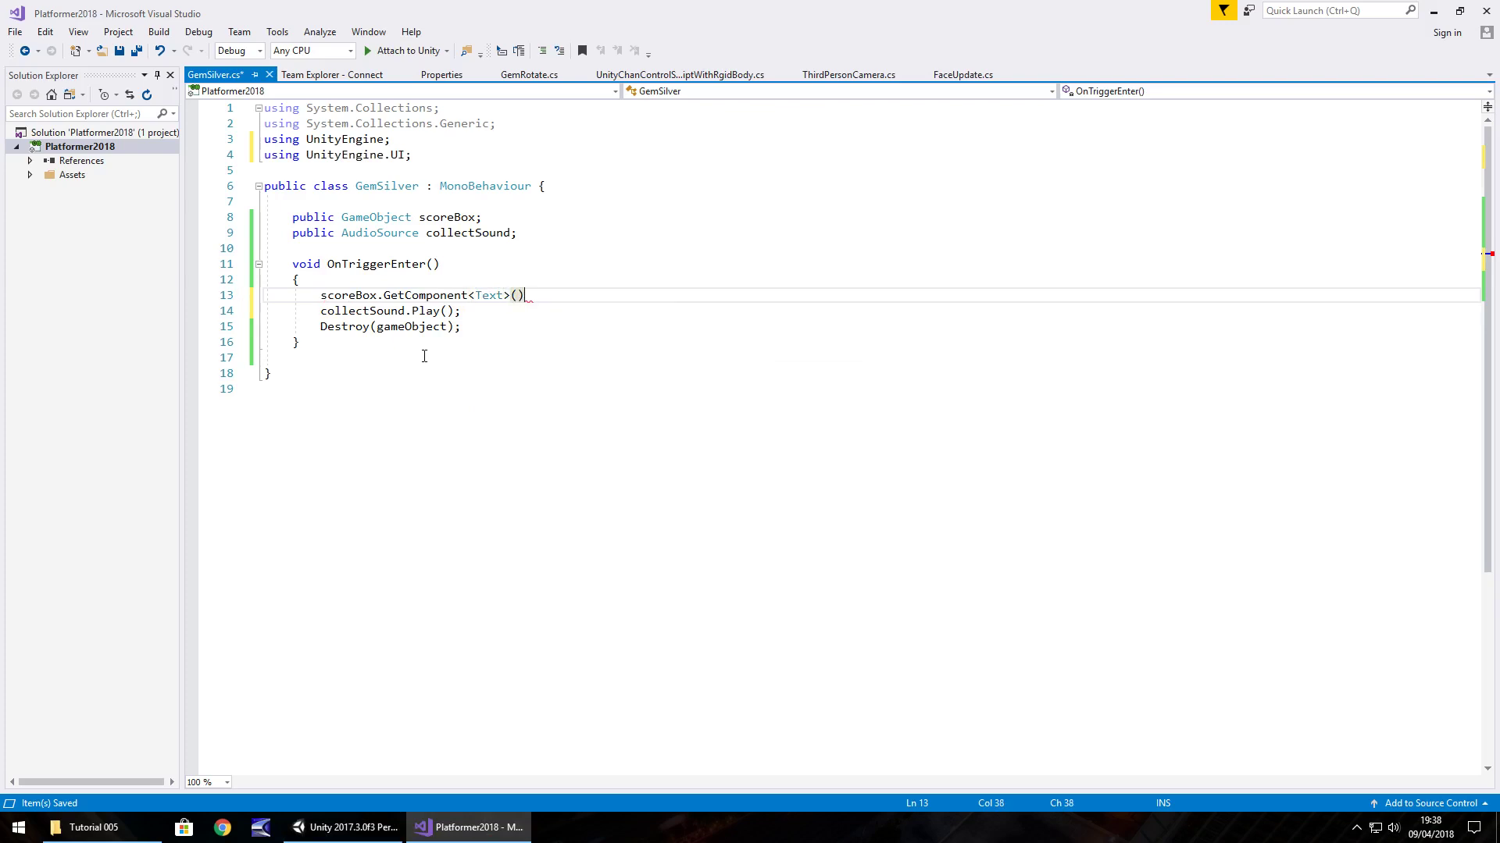
click(346, 827)
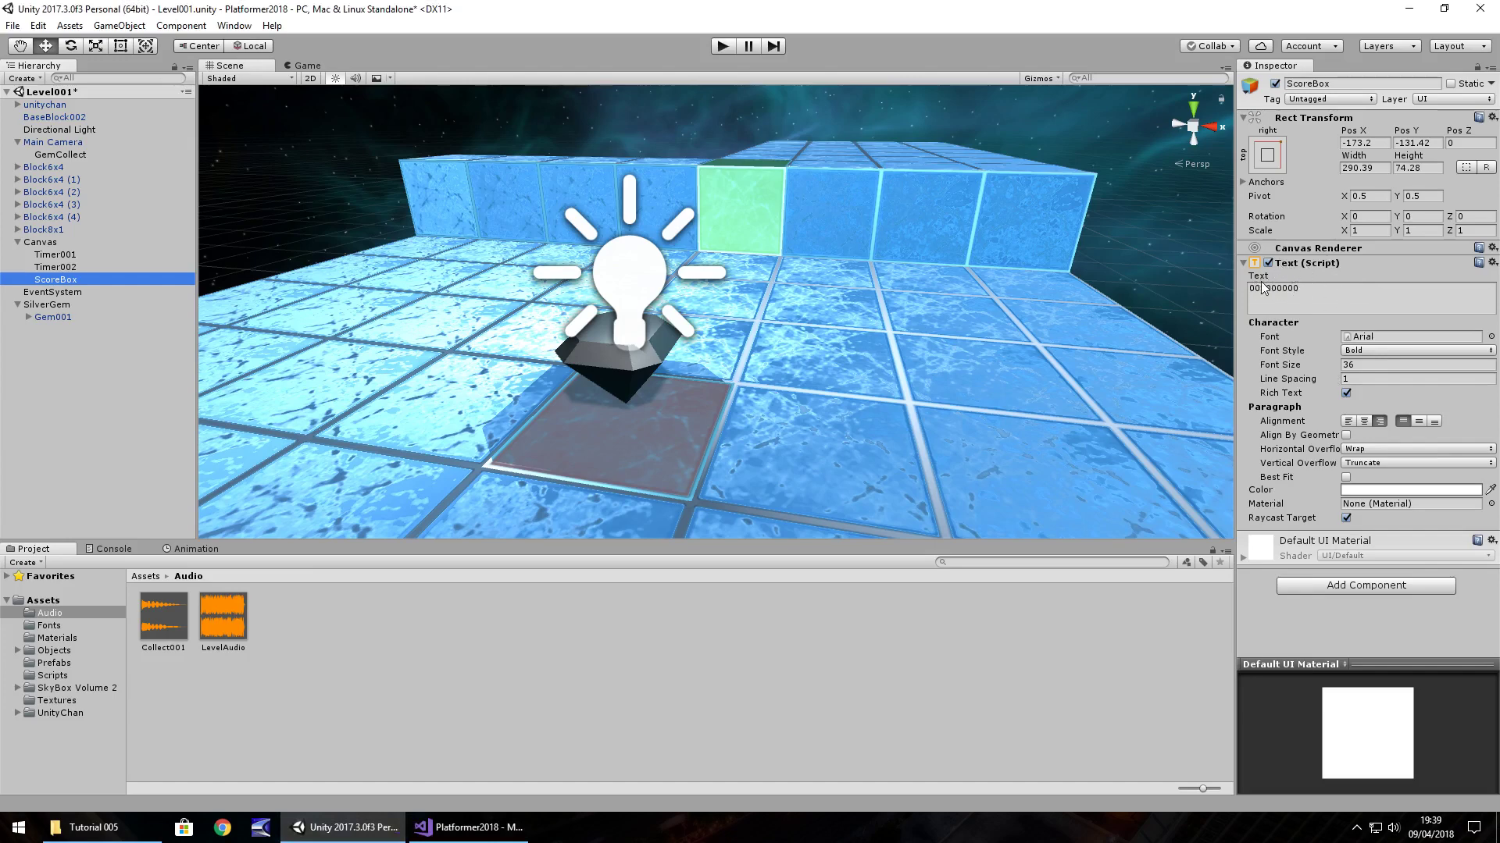
click(469, 827)
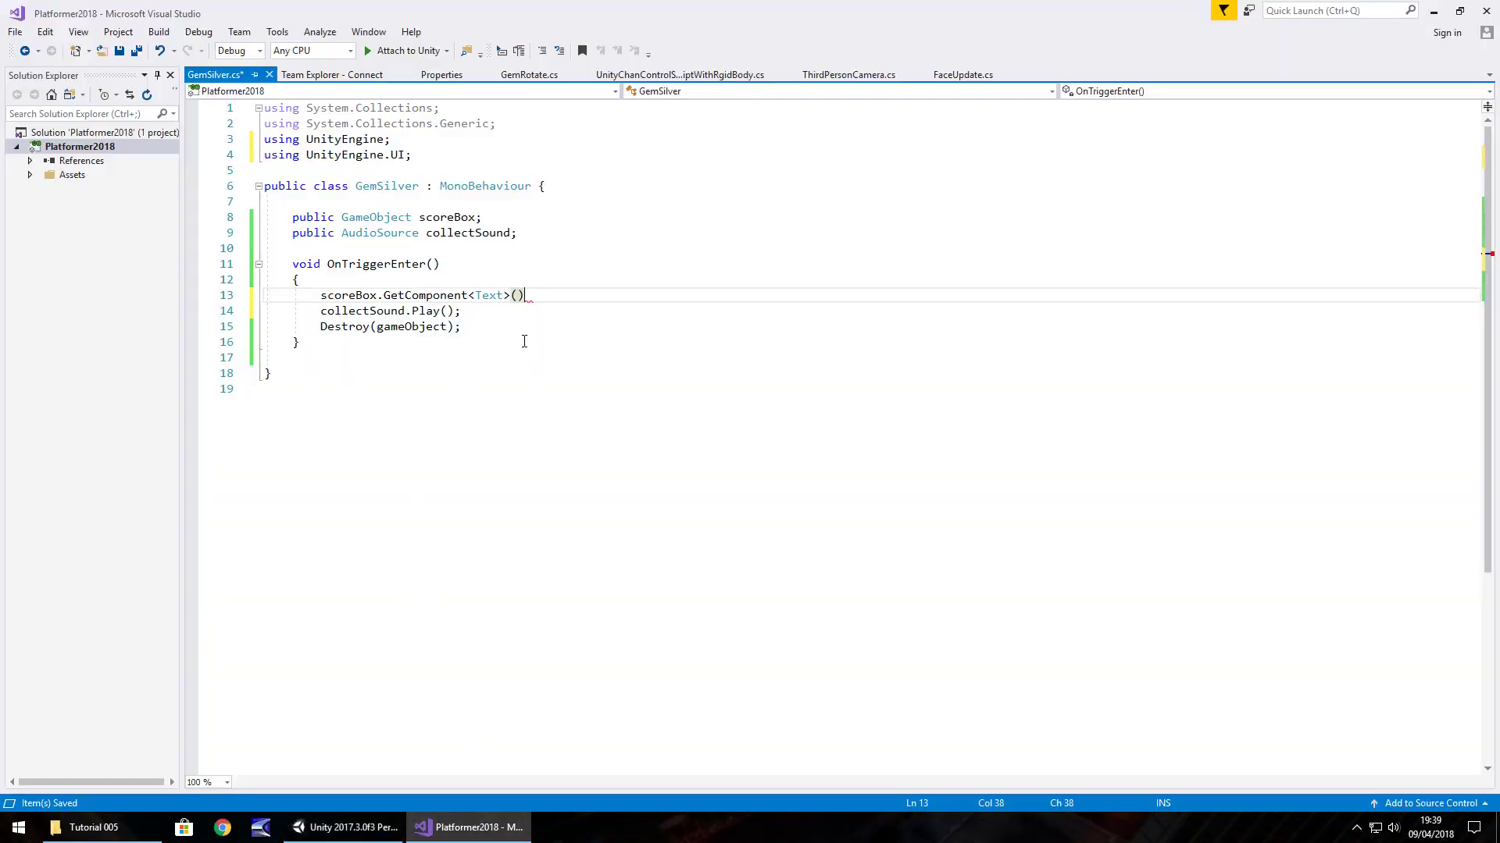
Step: Finish line 13 as scoreBox.GetComponent<Text>().text = "1000"; and save GemSilver.cs with Ctrl+S
text(.)
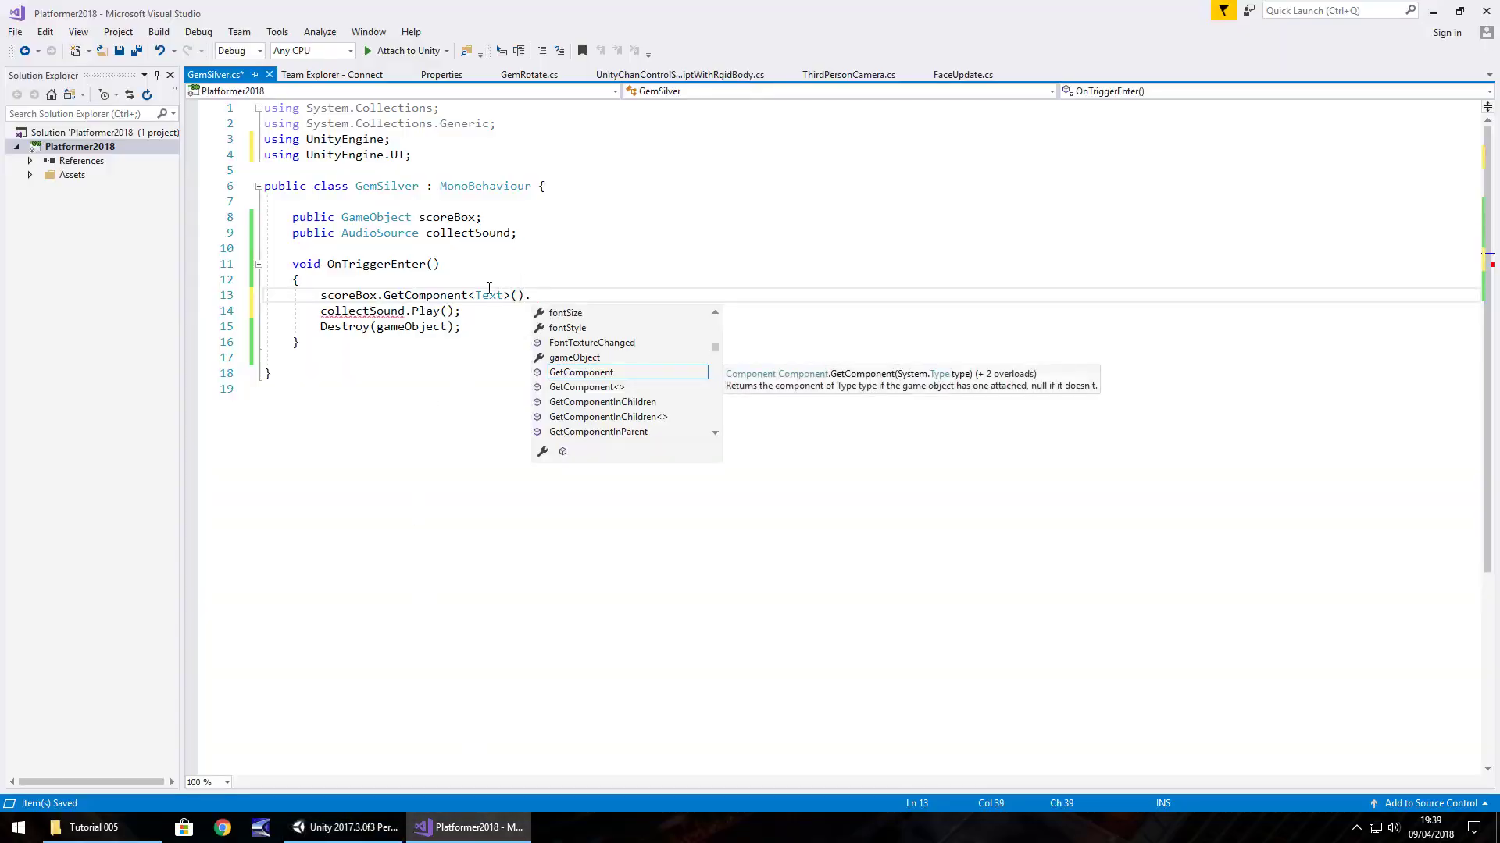
mouse_move(481, 295)
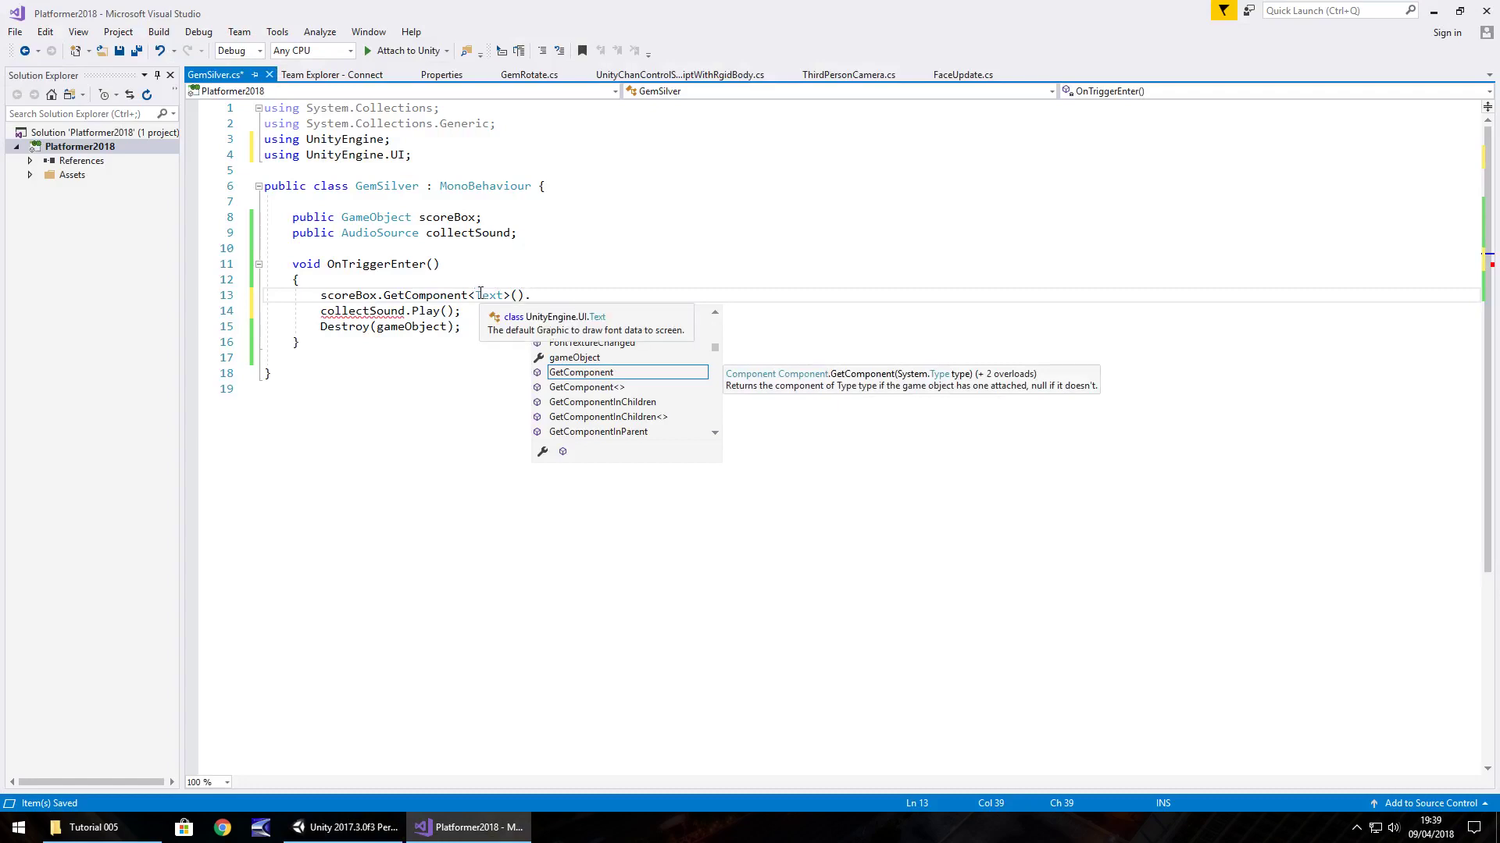
text(text)
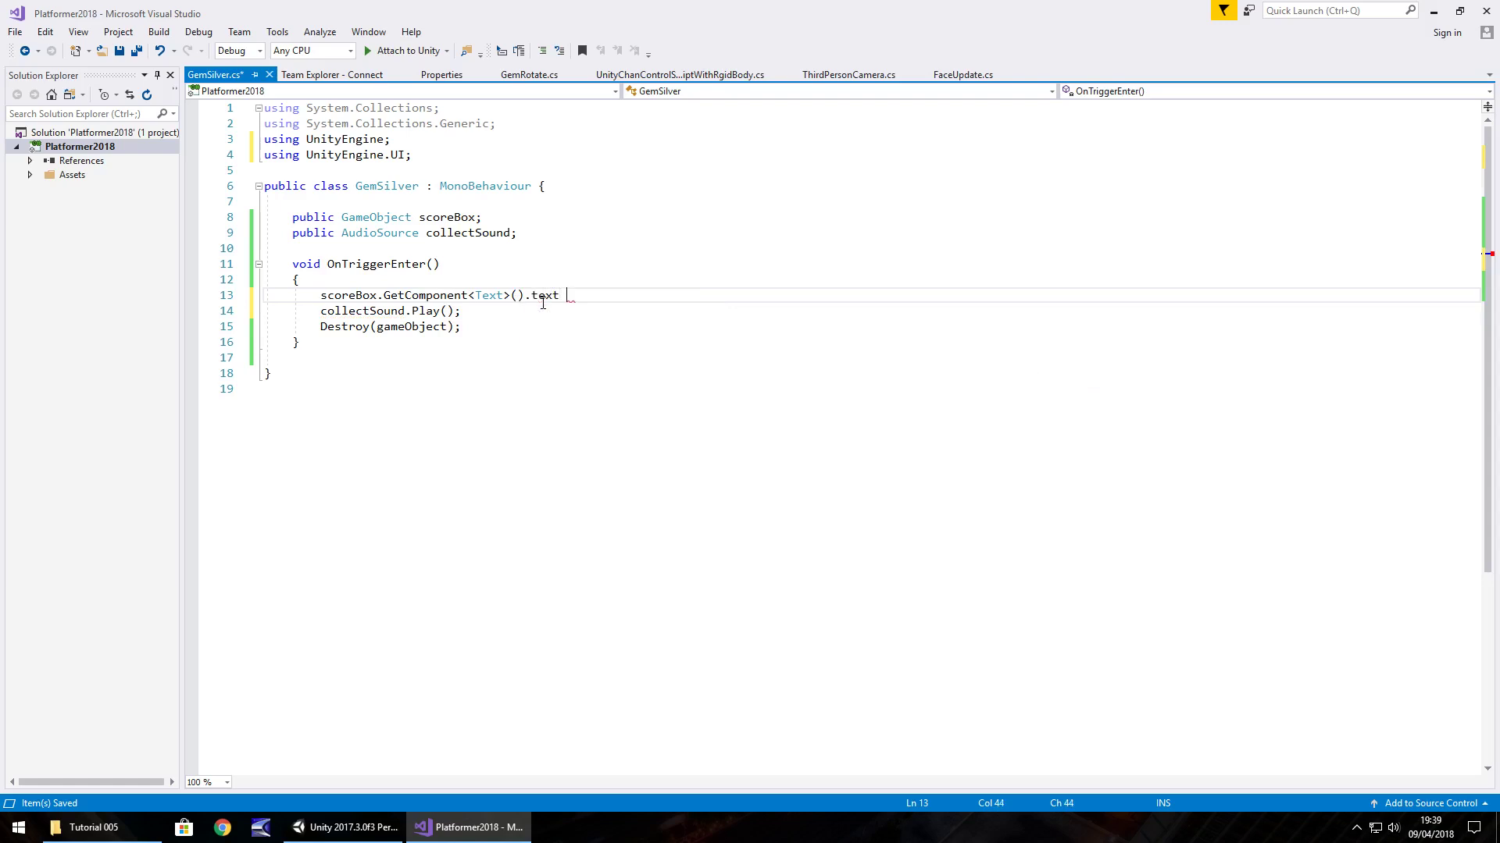
text( =)
text("1000";)
key(ctrl+s)
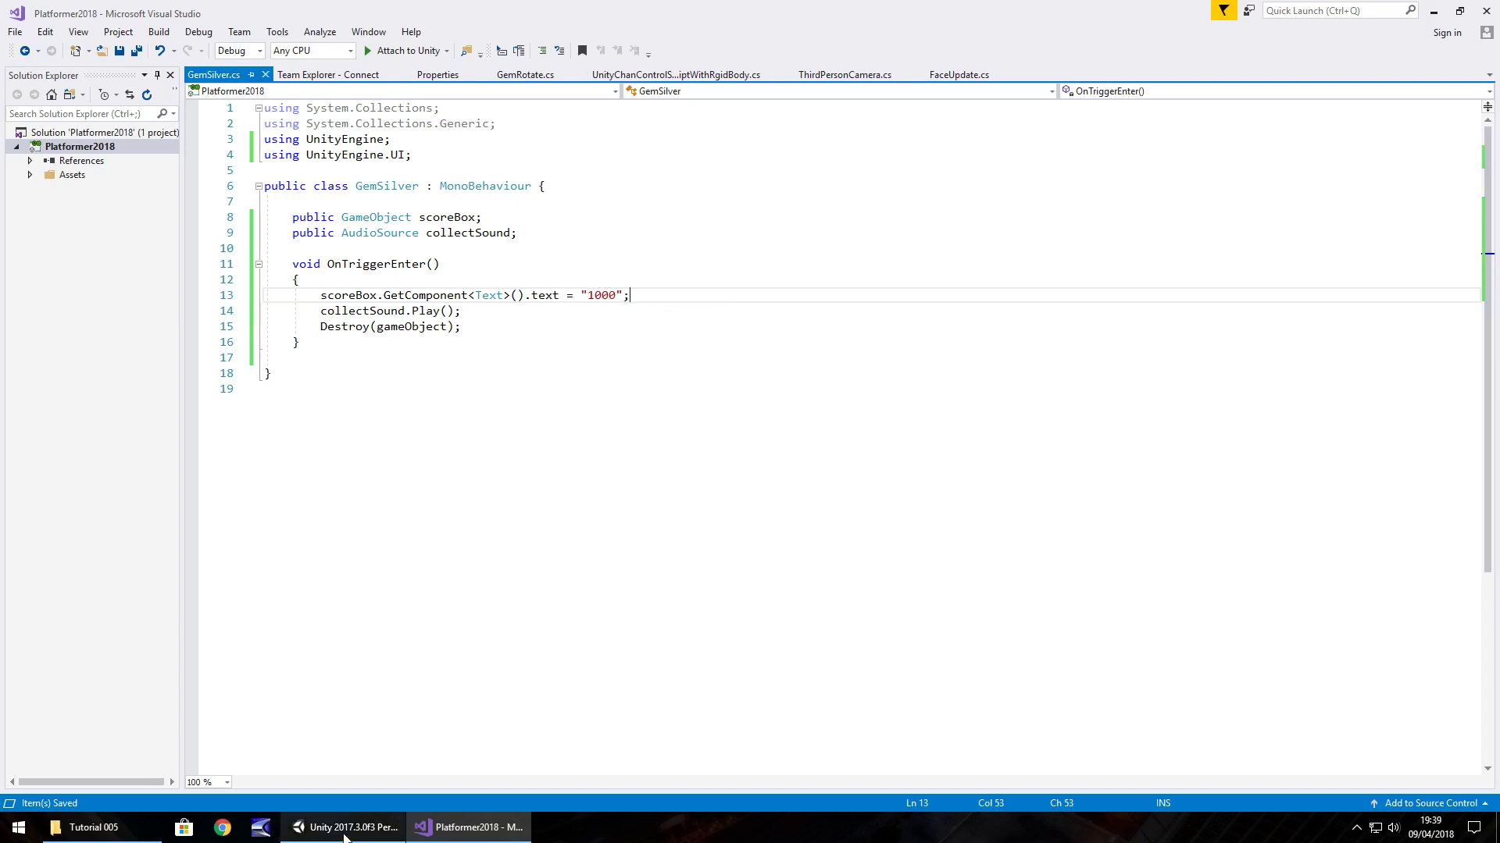
Step: Play the level, run forward into the gem so the score reads 1000, then stop playing
click(346, 827)
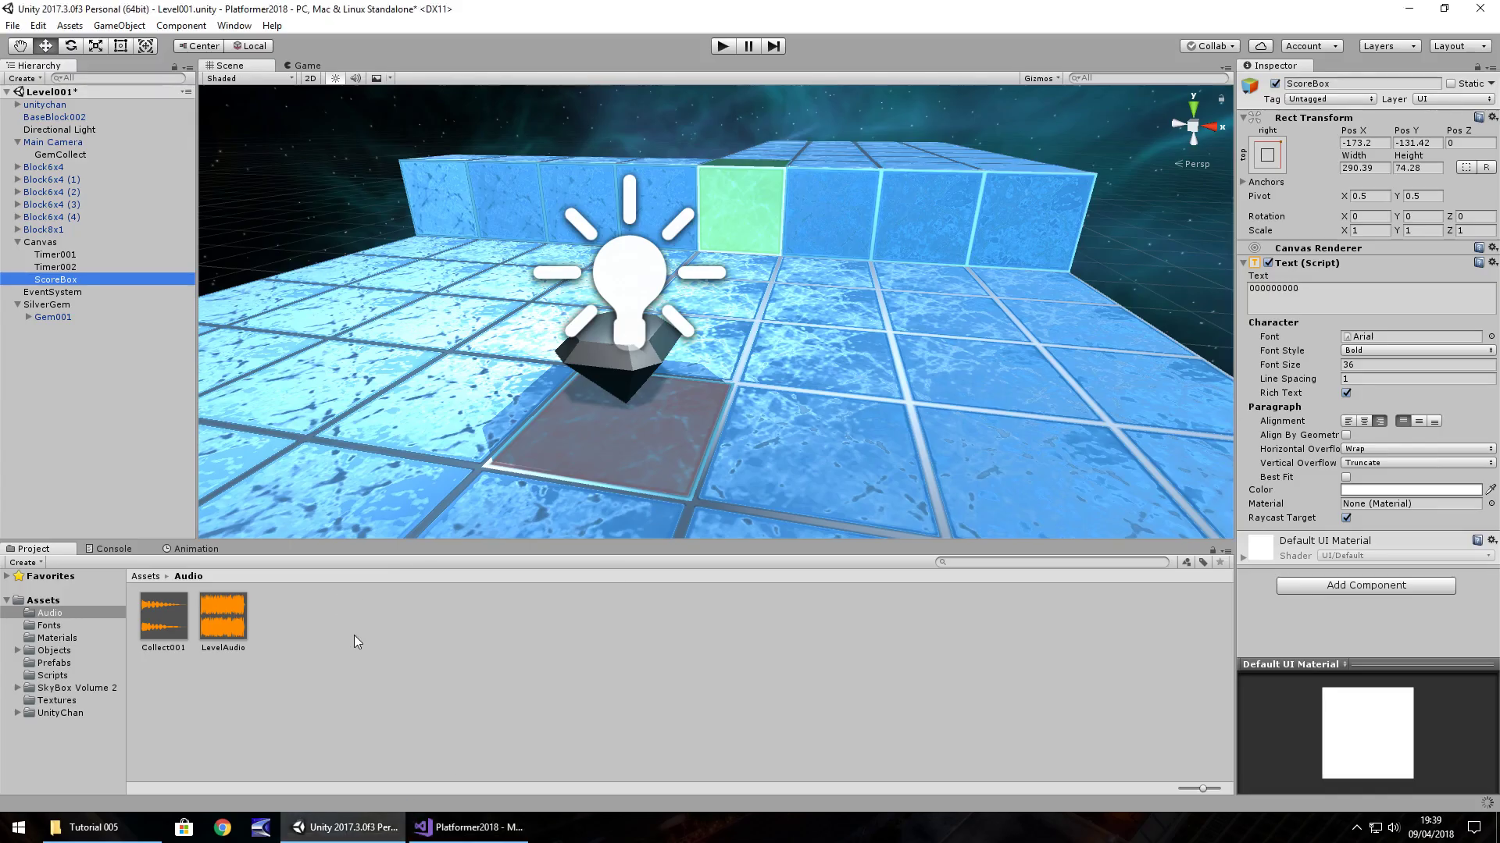
click(716, 47)
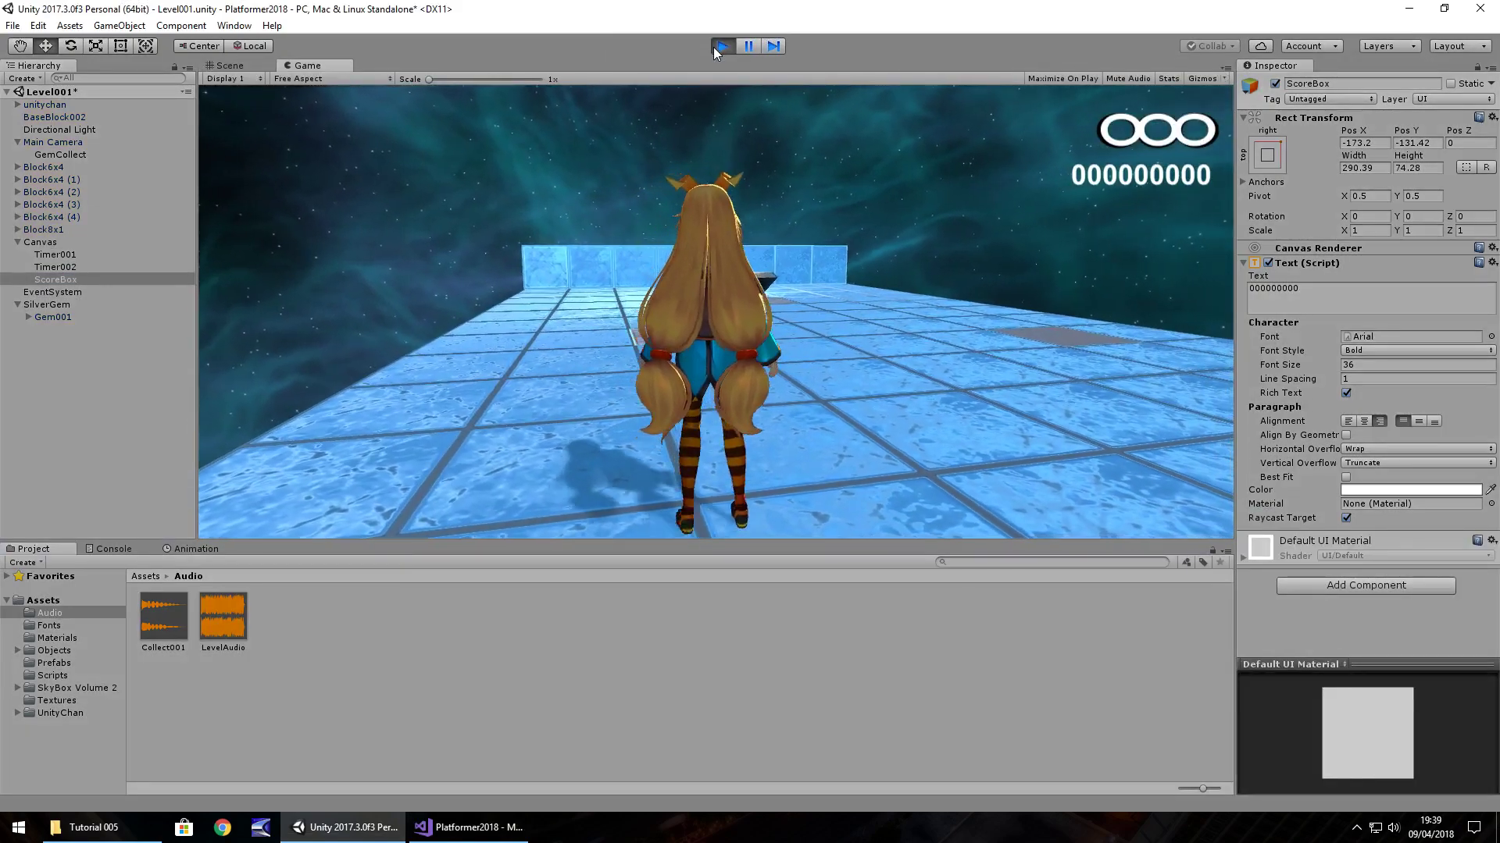
key(w)
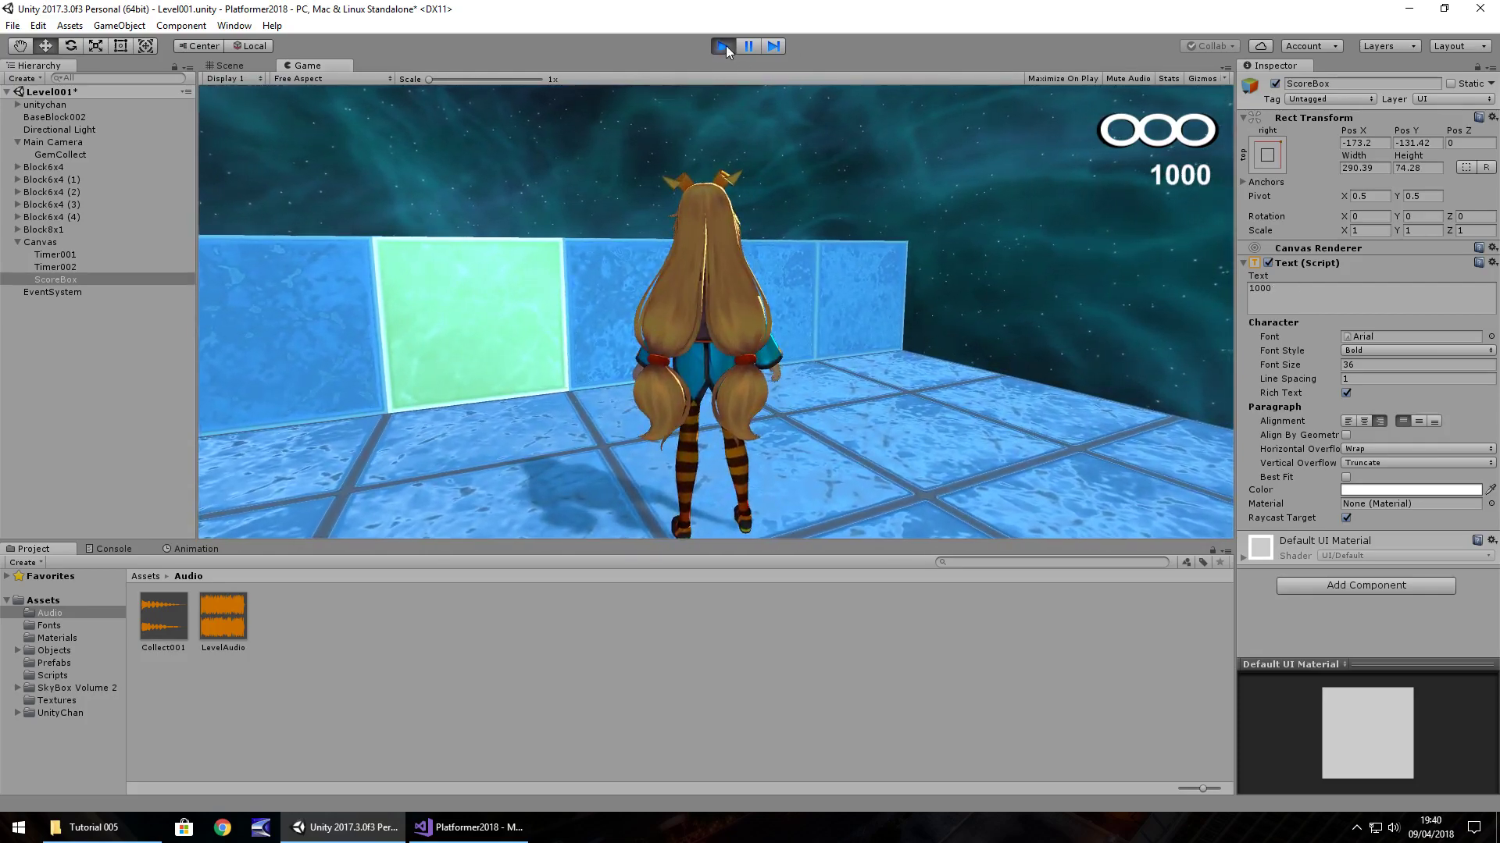
click(723, 46)
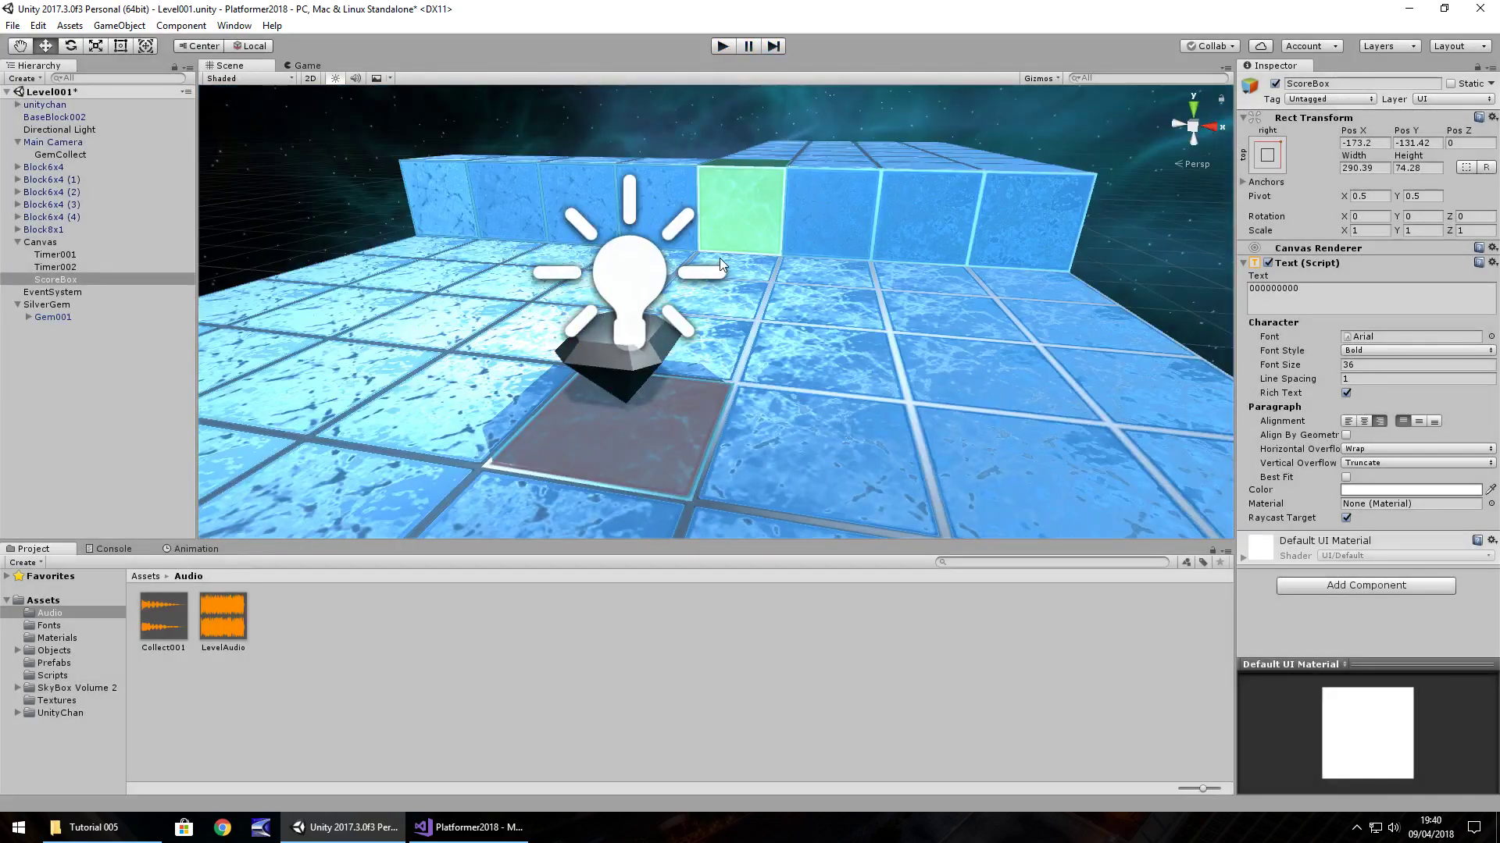